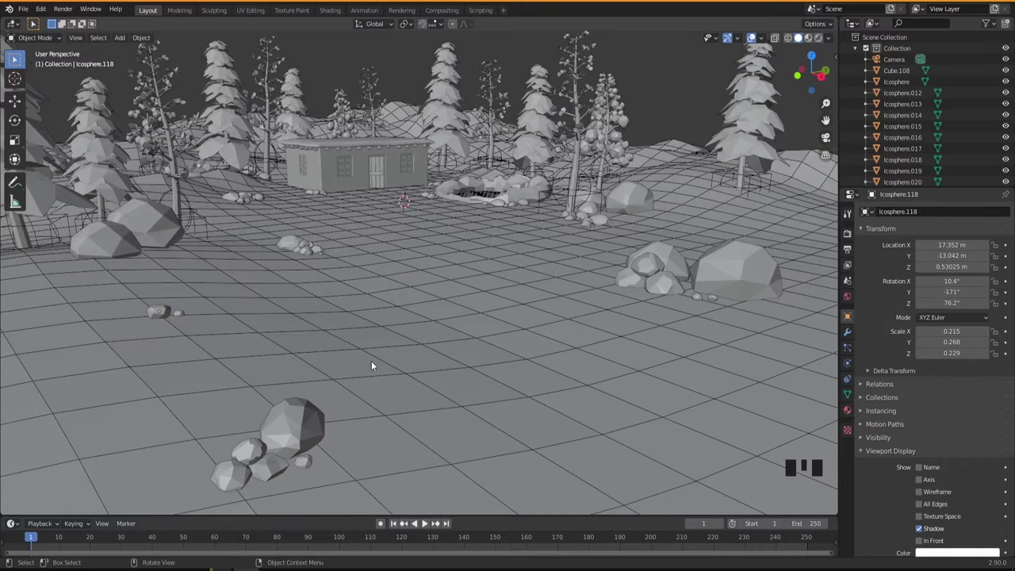
Step: Examine the house, pool, trees and stone groups of the scene from several angles
shift+middle_drag(377, 290, 428, 309)
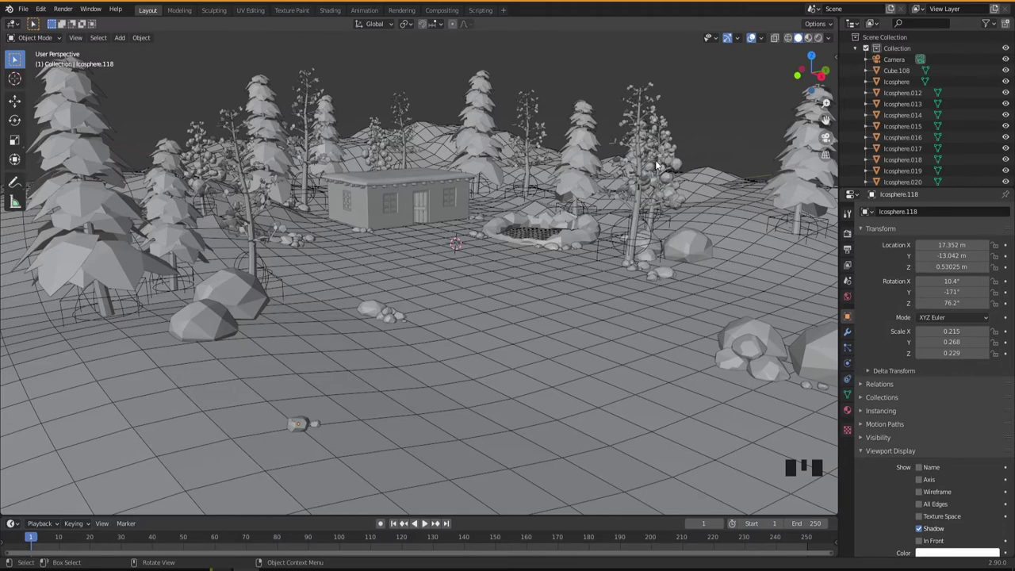
middle_drag(573, 344, 416, 330)
click(376, 270)
click(416, 275)
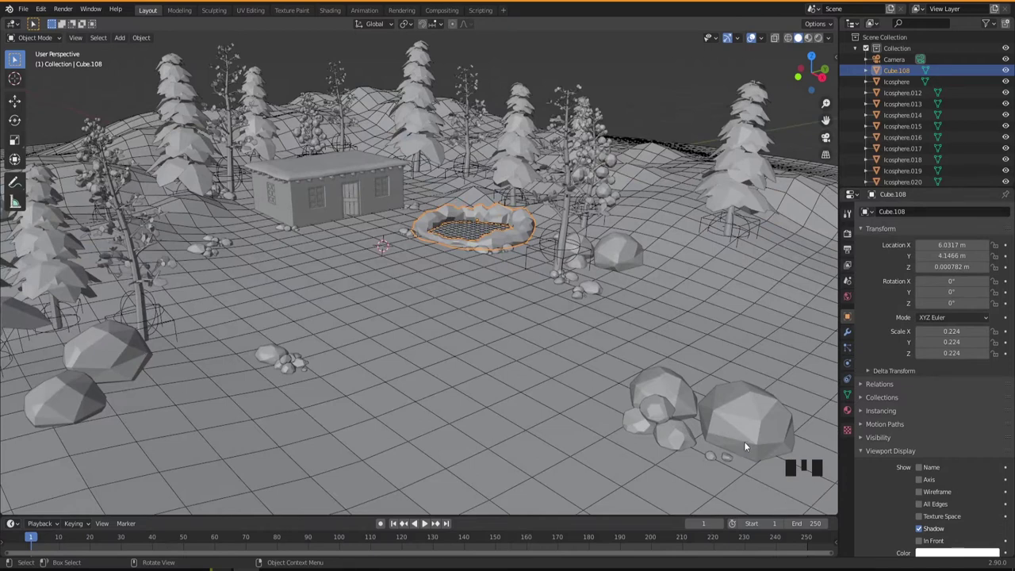
mouse_move(499, 353)
middle_down()
mouse_move(482, 356)
mouse_move(508, 340)
mouse_move(517, 366)
mouse_move(500, 365)
middle_up()
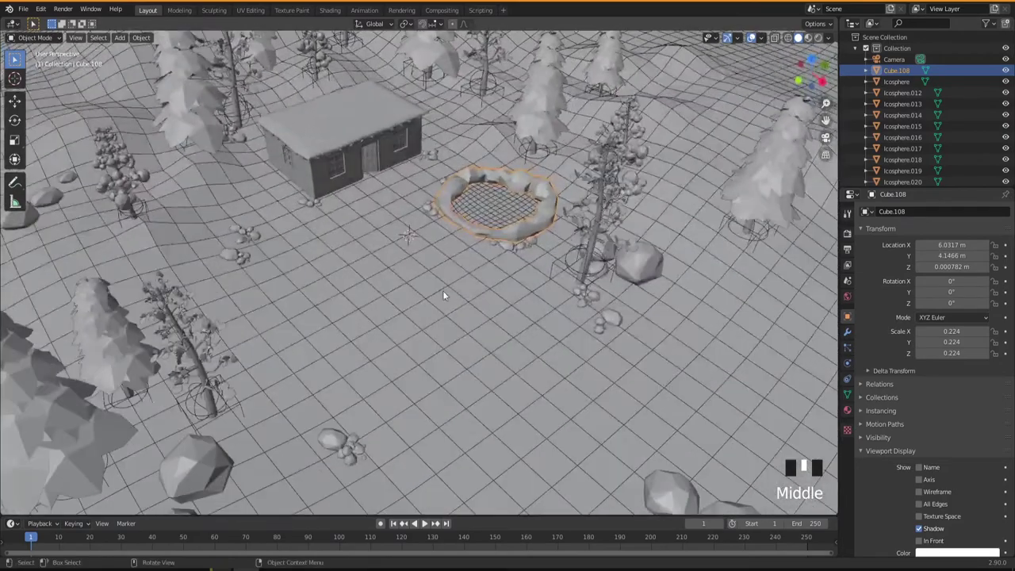
scroll(444, 294, up, 2)
middle_drag(459, 318, 465, 352)
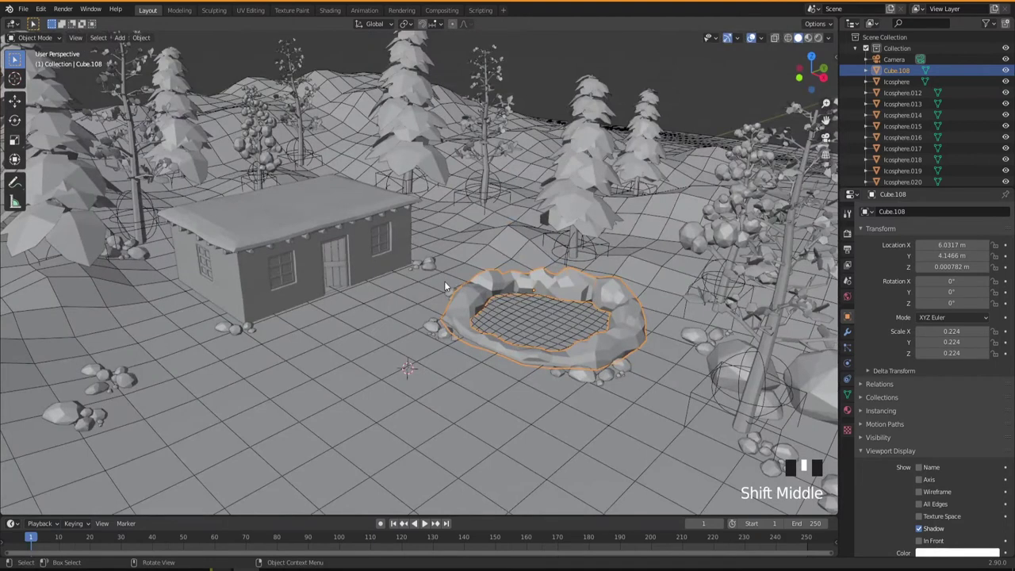
middle_drag(439, 279, 441, 296)
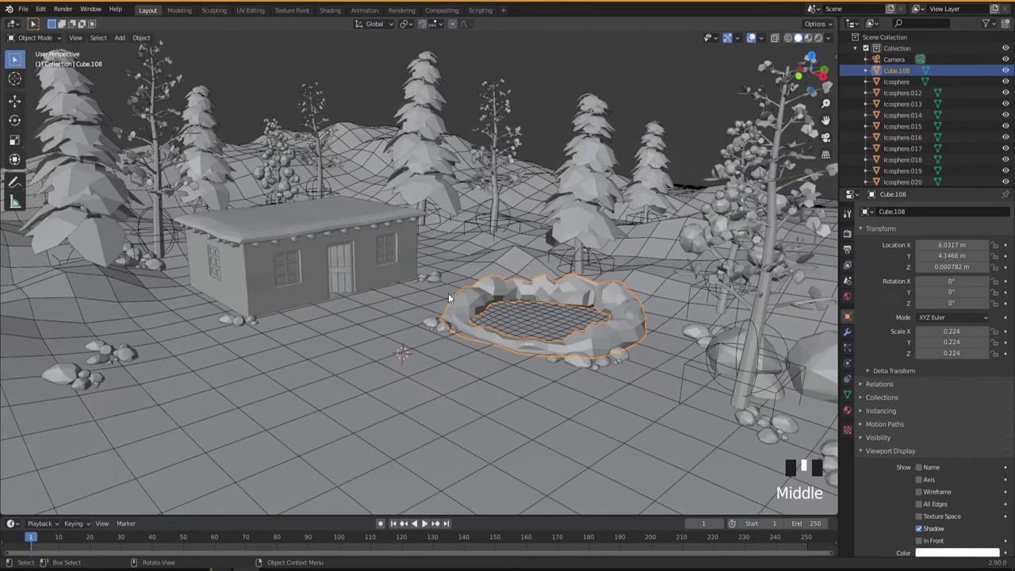
mouse_move(463, 341)
middle_down()
mouse_move(453, 338)
mouse_move(467, 344)
middle_up()
shift+middle_drag(531, 414, 507, 385)
scroll(536, 385, down, 2)
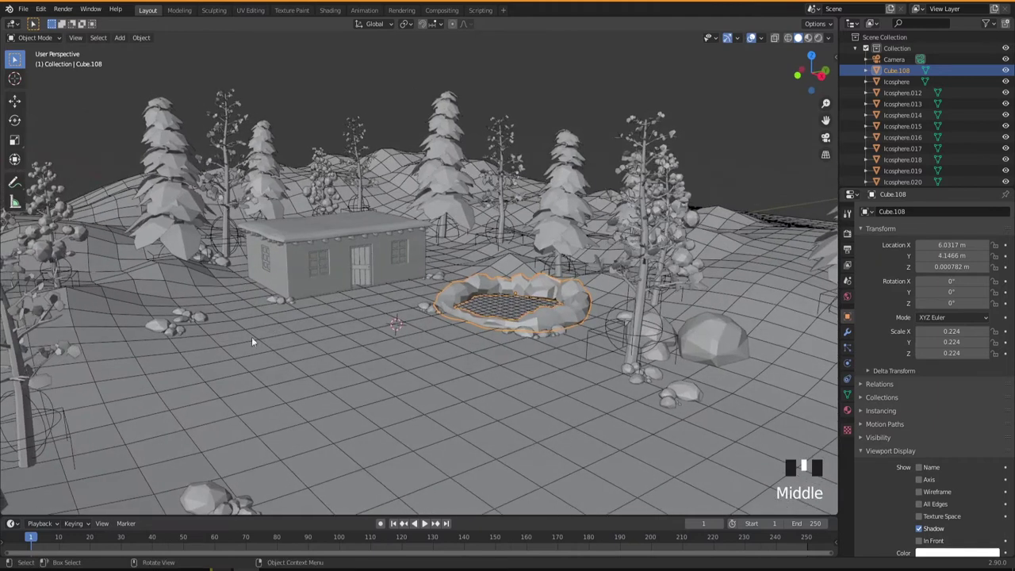
shift+middle_drag(440, 374, 429, 345)
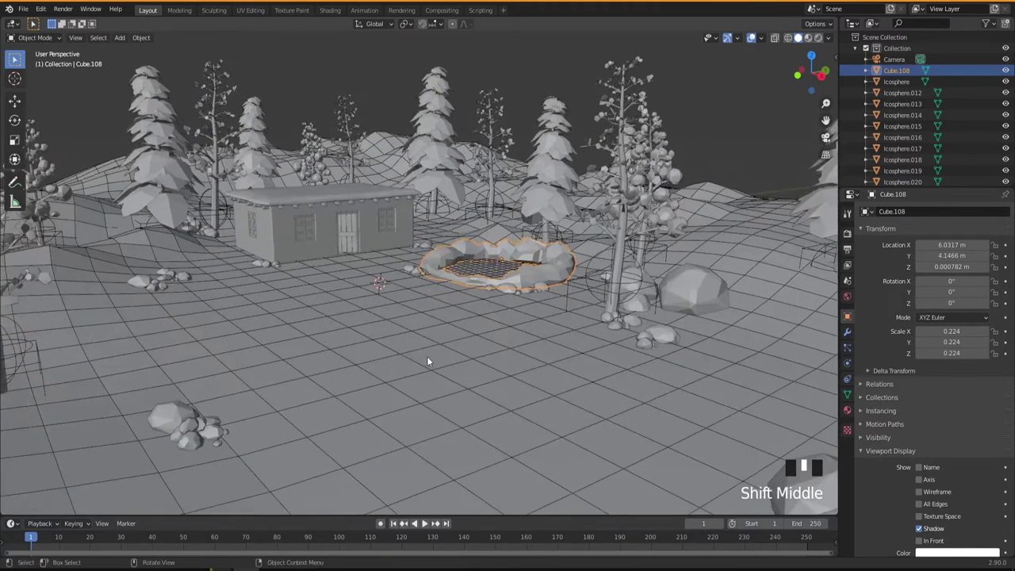
Step: Enlarge the outliner to review the main Collection's objects, and collapse that collection with nothing left selected
scroll(913, 114, down, 3)
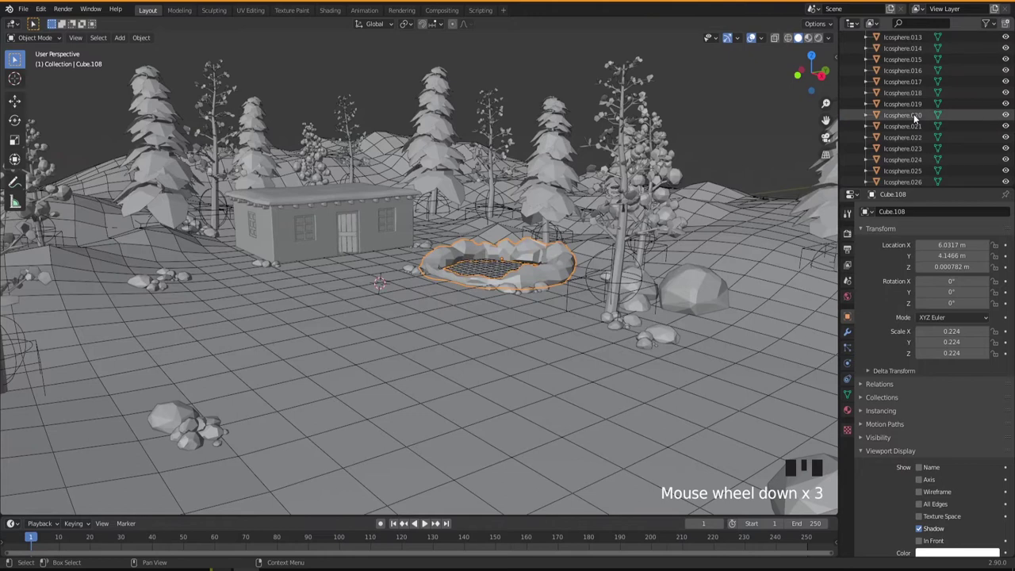
drag(924, 190, 919, 310)
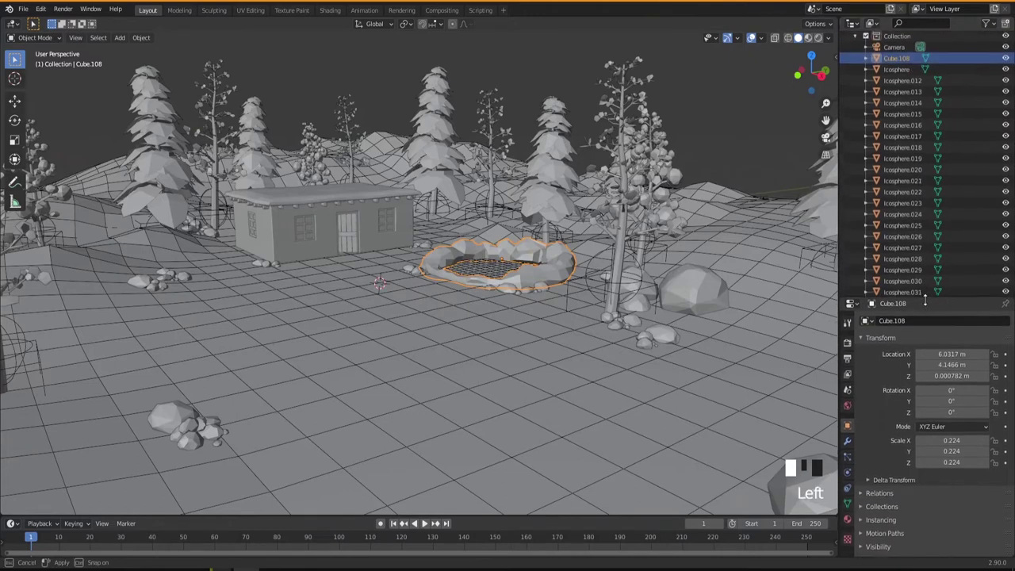
scroll(908, 173, down, 15)
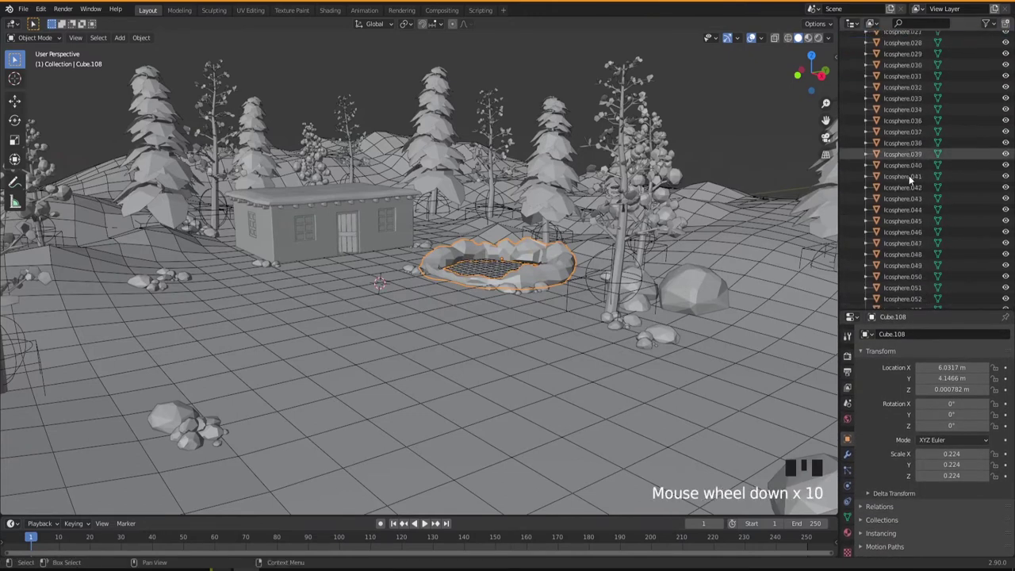
scroll(905, 182, down, 20)
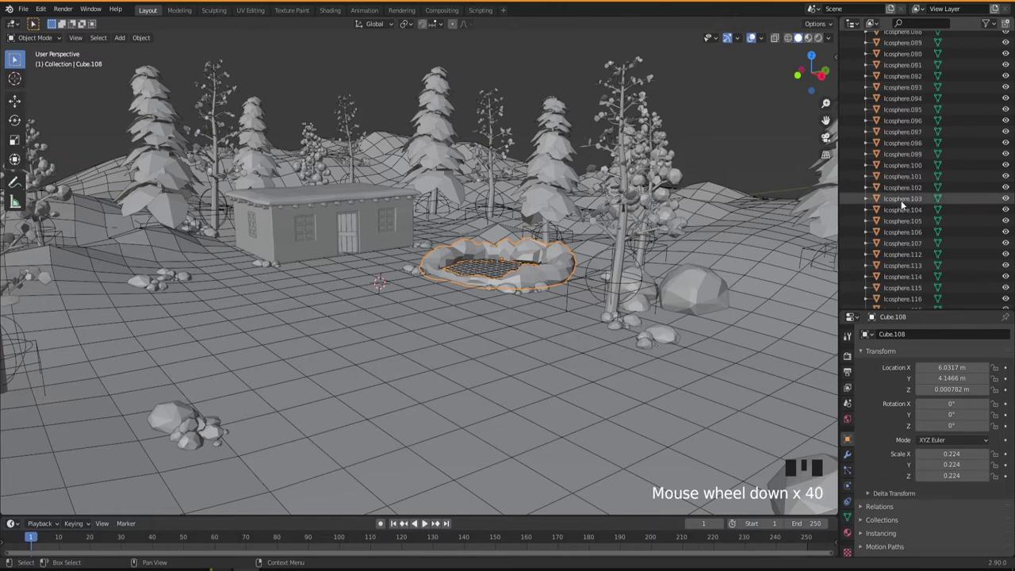
scroll(901, 203, up, 5)
scroll(900, 204, up, 20)
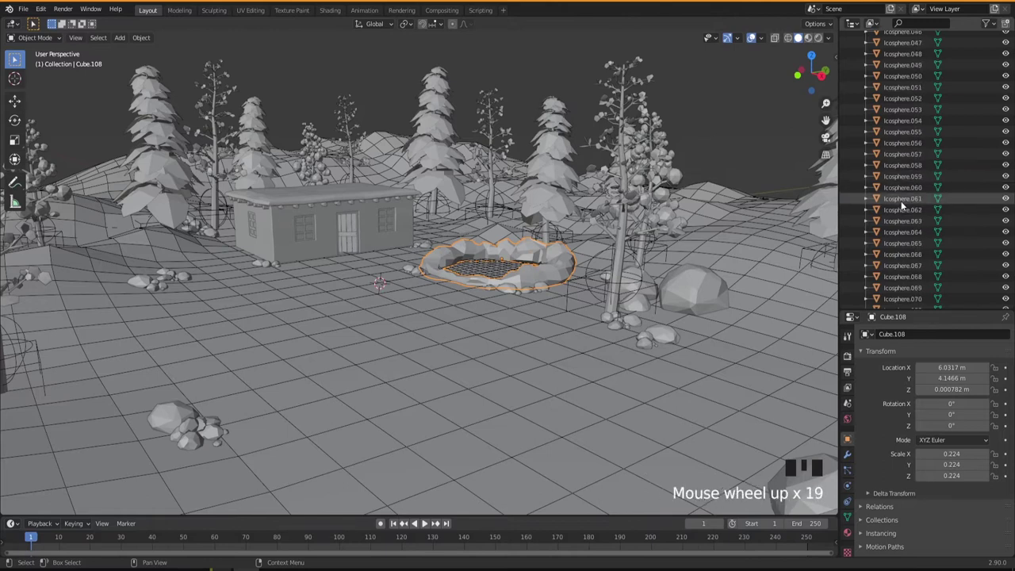
scroll(901, 201, up, 18)
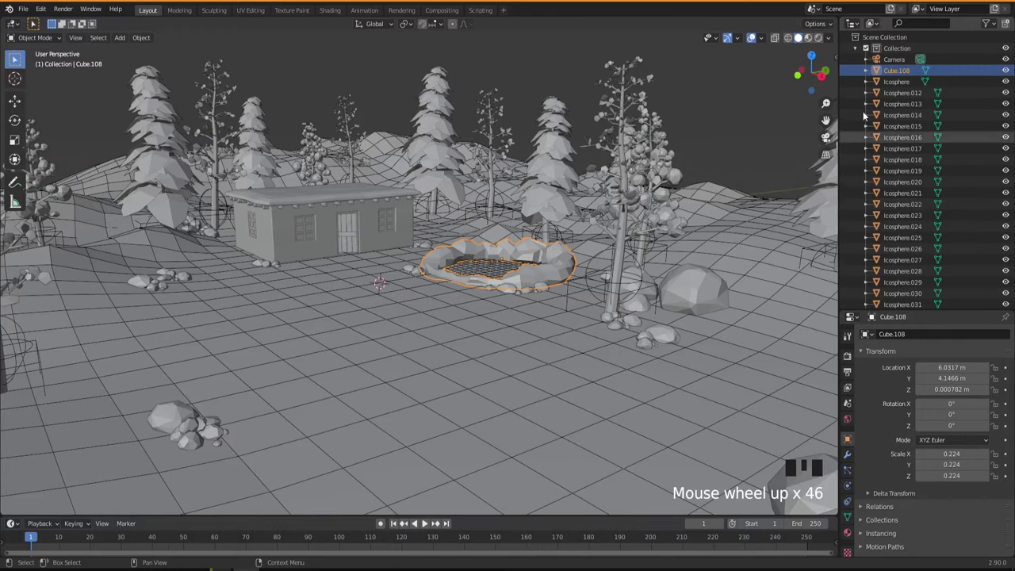
click(854, 49)
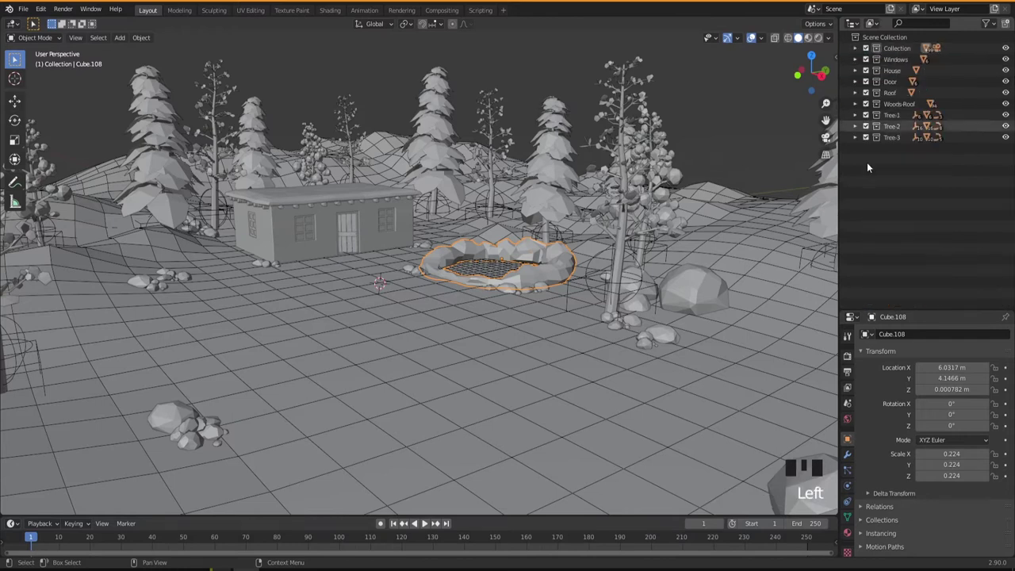
click(887, 187)
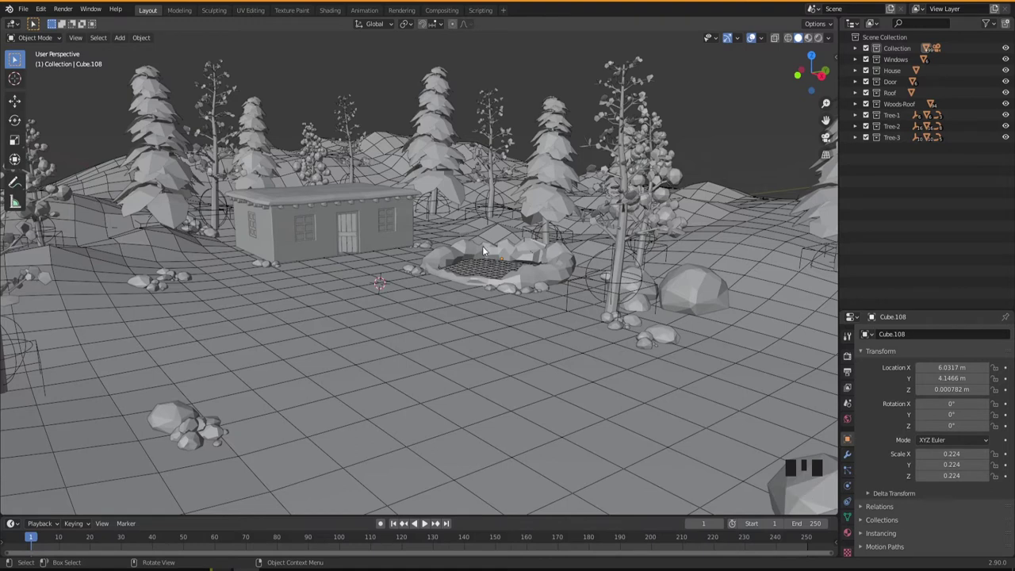
Step: Hide the Tree-3, Tree-2, Tree-1, Woods-Roof, Roof, Door, House and Windows collections in the viewport
click(1005, 137)
click(1006, 126)
click(1005, 115)
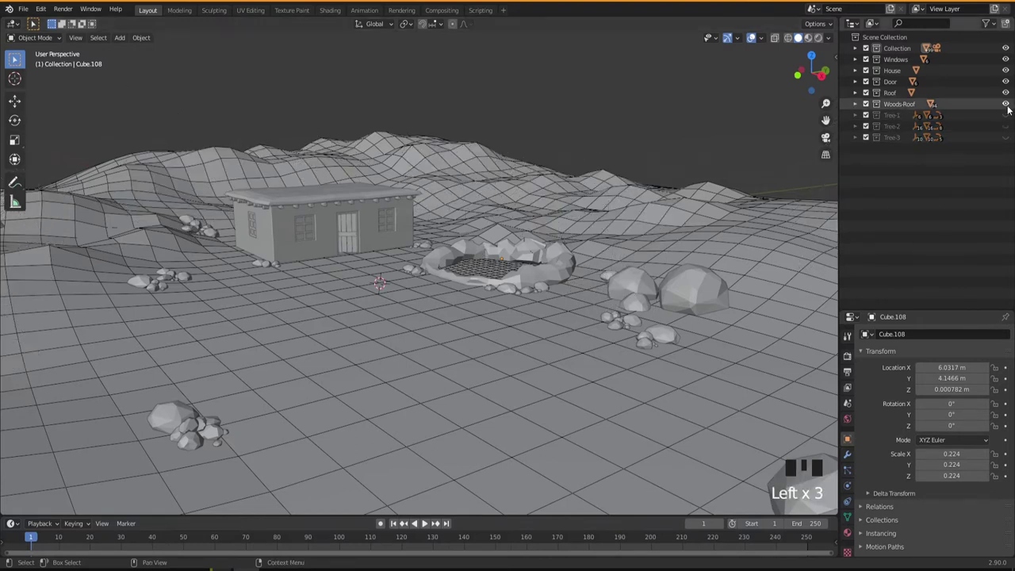
click(1005, 104)
click(1005, 93)
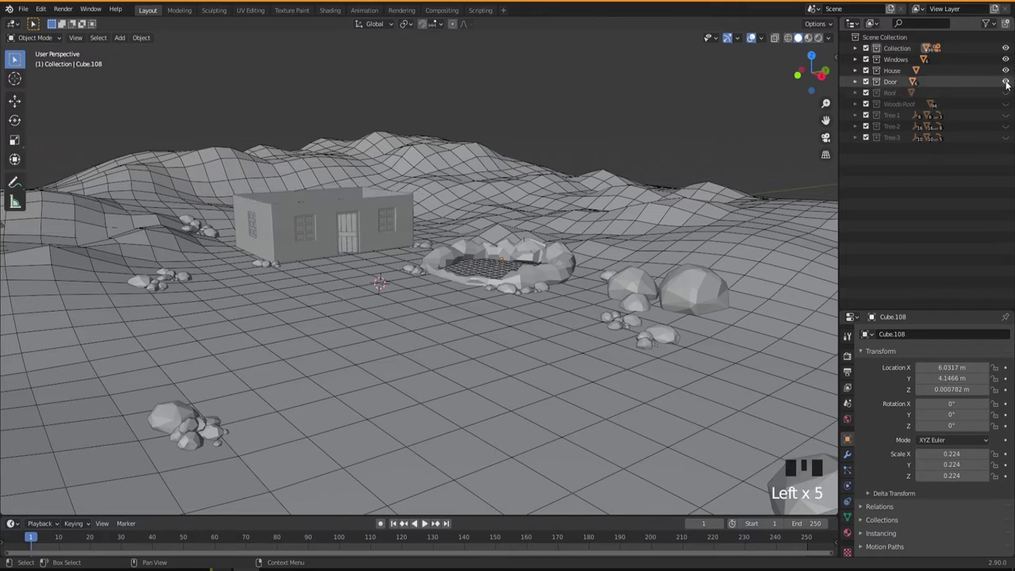
click(1005, 81)
click(1005, 71)
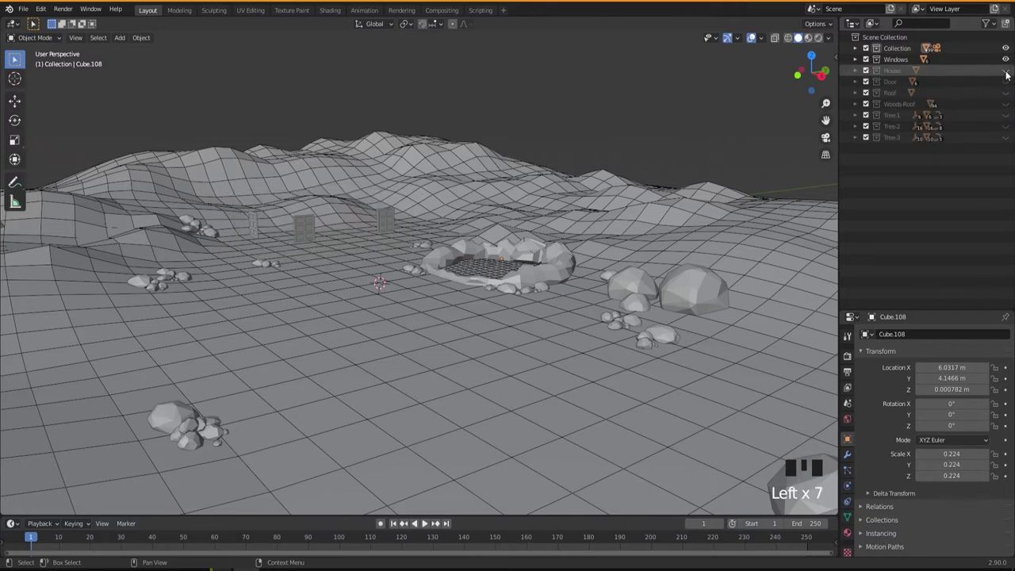
click(1005, 59)
Step: Move the terrain plane into a new collection named Ground, and collapse and hide that collection
mouse_move(487, 336)
middle_down()
mouse_move(478, 333)
mouse_move(499, 340)
middle_up()
scroll(482, 373, down, 2)
middle_drag(483, 386, 435, 379)
scroll(467, 394, down, 1)
scroll(436, 370, down, 1)
click(418, 355)
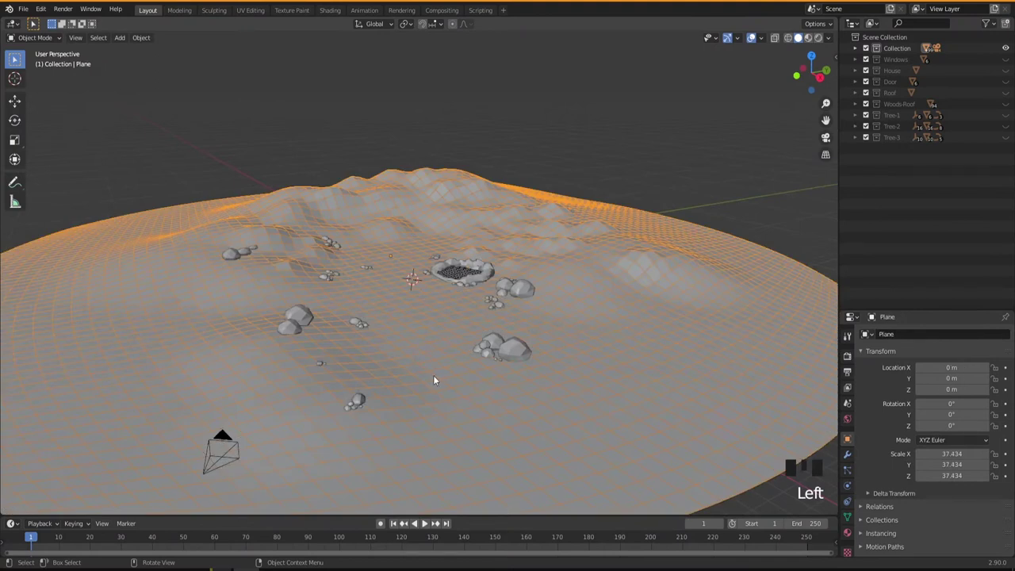
key(m)
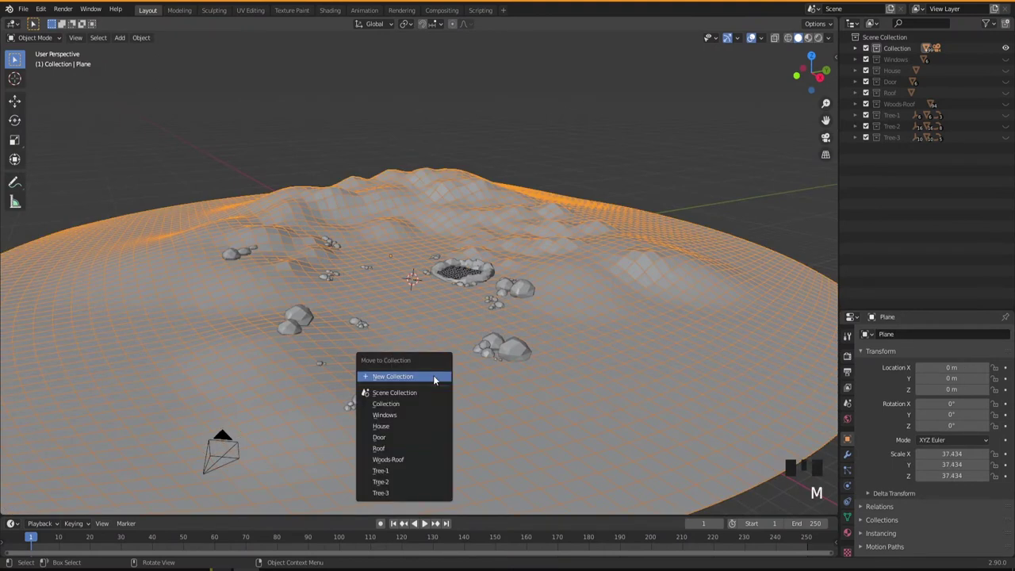
click(434, 377)
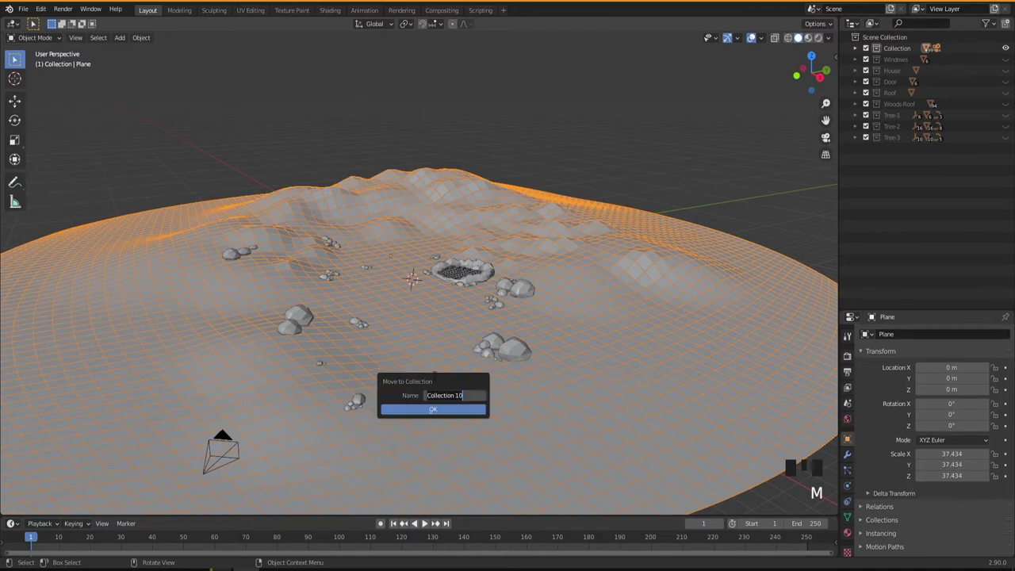
text(Ground)
key(Return)
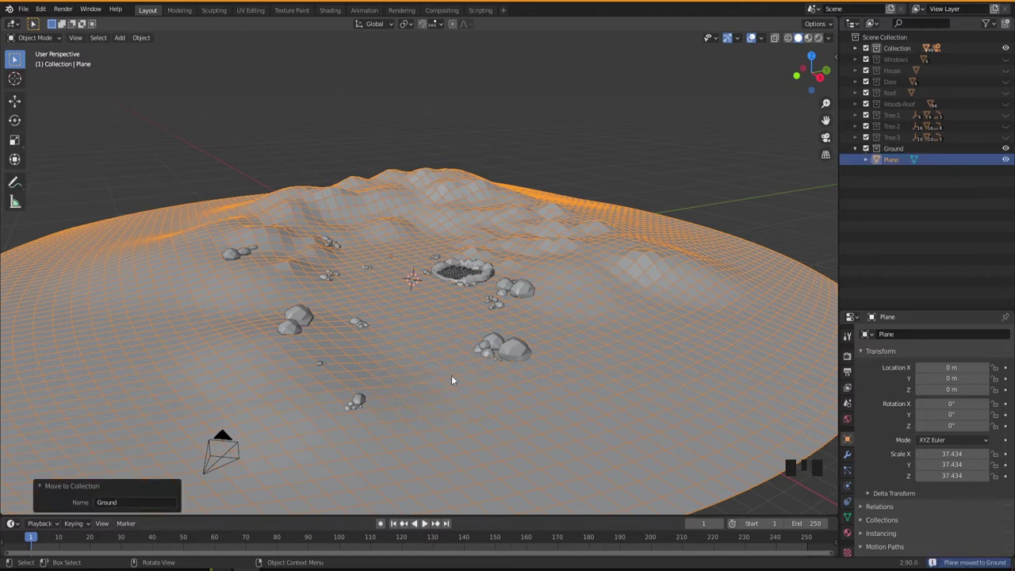
click(856, 150)
click(1006, 149)
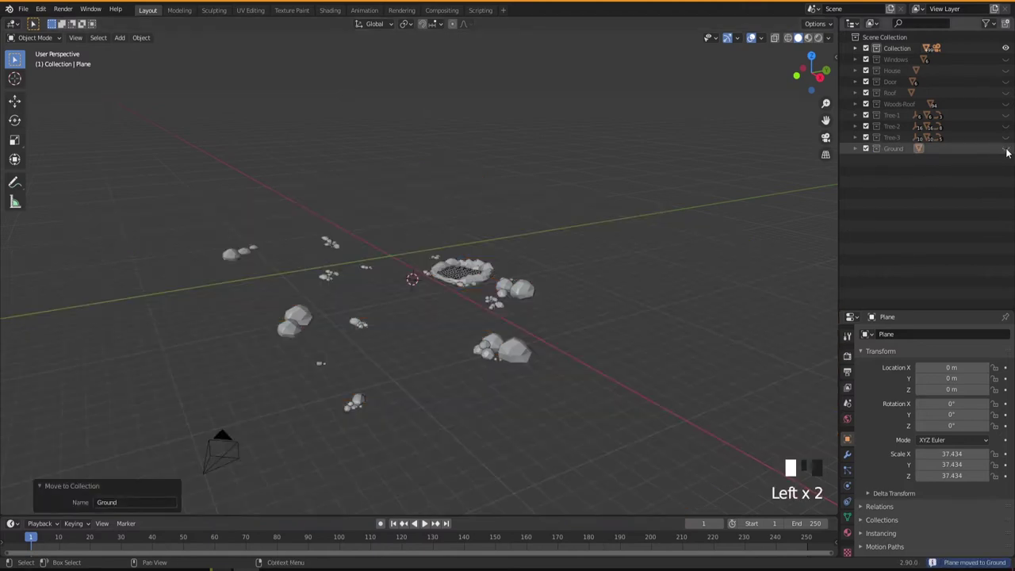
Step: Move the pool's water plane and its surrounding rock ring into a new collection named Pool
mouse_move(478, 400)
middle_down()
mouse_move(464, 399)
mouse_move(498, 416)
mouse_move(483, 406)
middle_up()
scroll(467, 317, up, 2)
scroll(457, 337, up, 5)
middle_drag(449, 336, 471, 342)
click(476, 212)
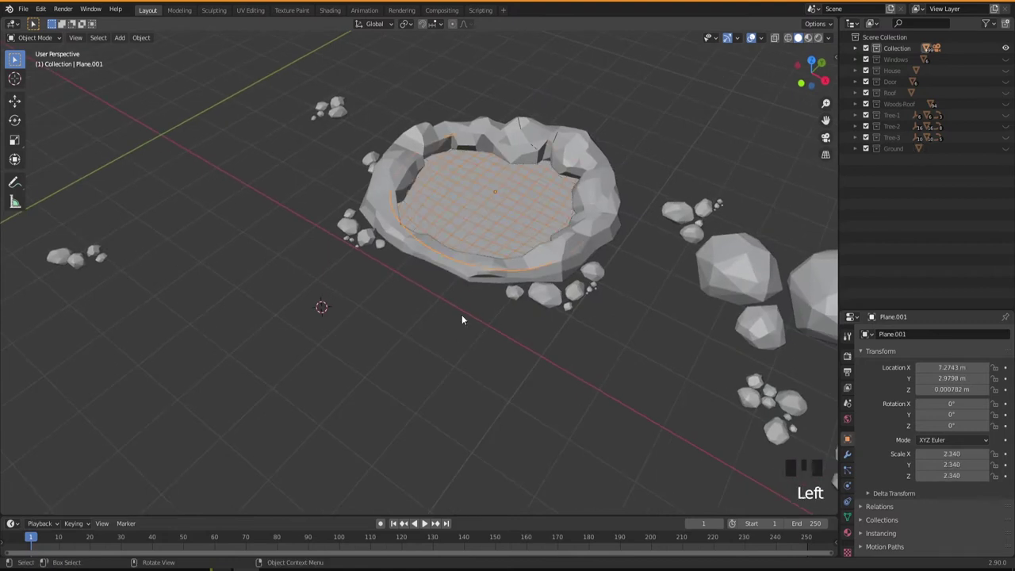
shift+click(380, 205)
middle_drag(477, 342, 457, 309)
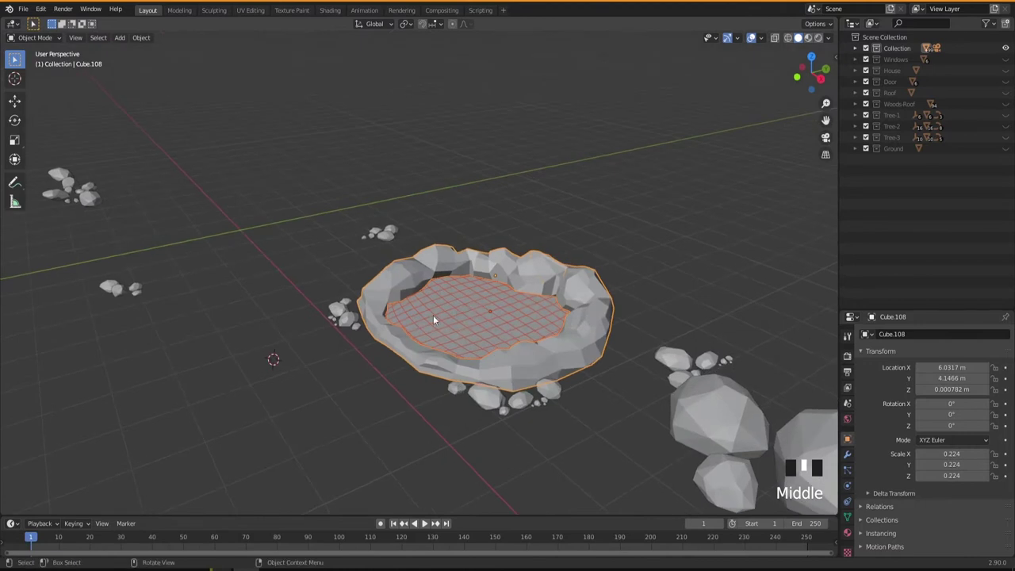
key(m)
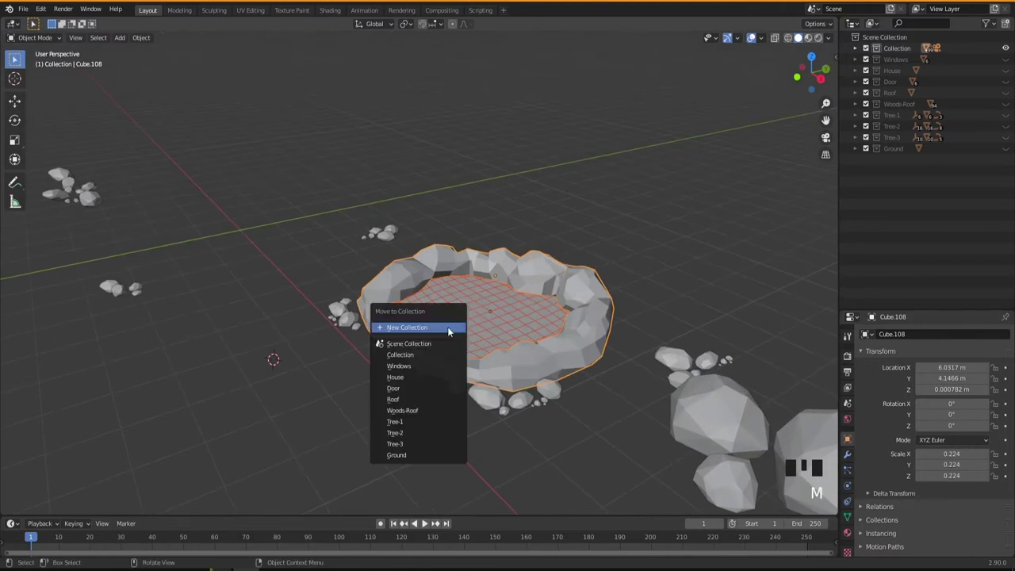
click(448, 329)
text(Pool)
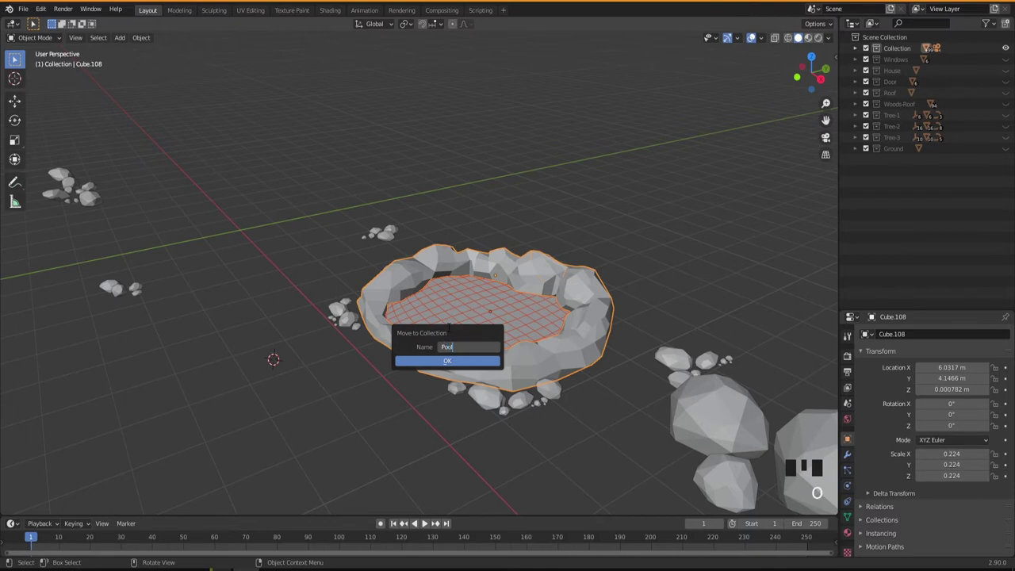
key(Return)
Step: Collapse the Pool collection in the outliner and hide it in the viewport
click(855, 160)
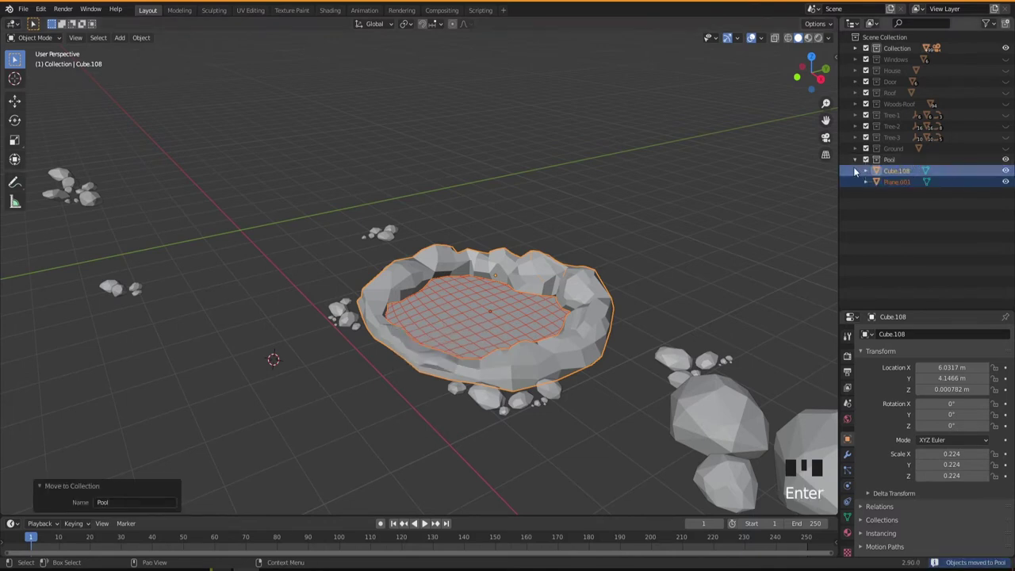
click(855, 161)
click(1005, 159)
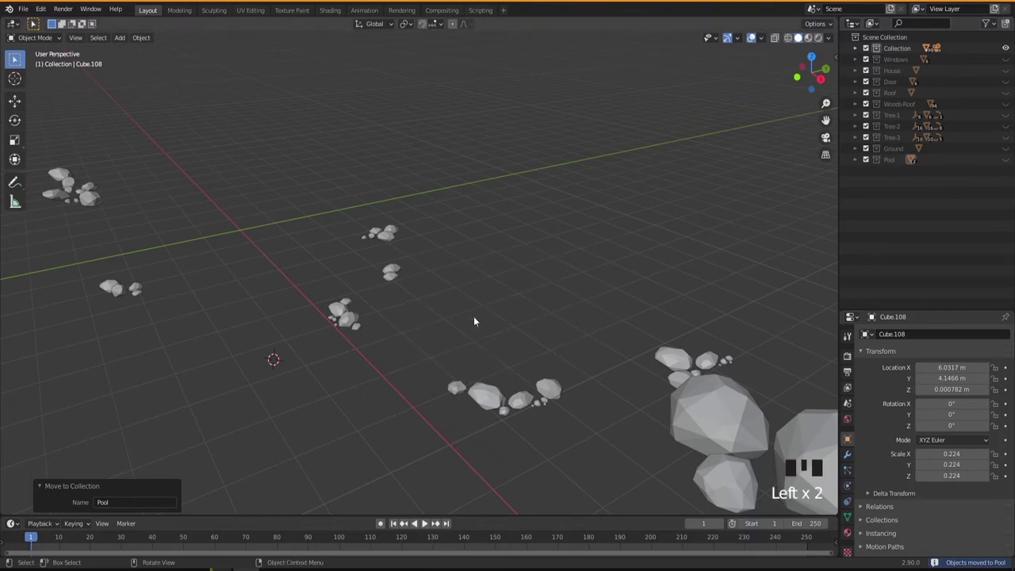
Step: Select all the remaining stones together and move them into a new collection named Stones
middle_drag(474, 315, 453, 307)
scroll(429, 330, down, 5)
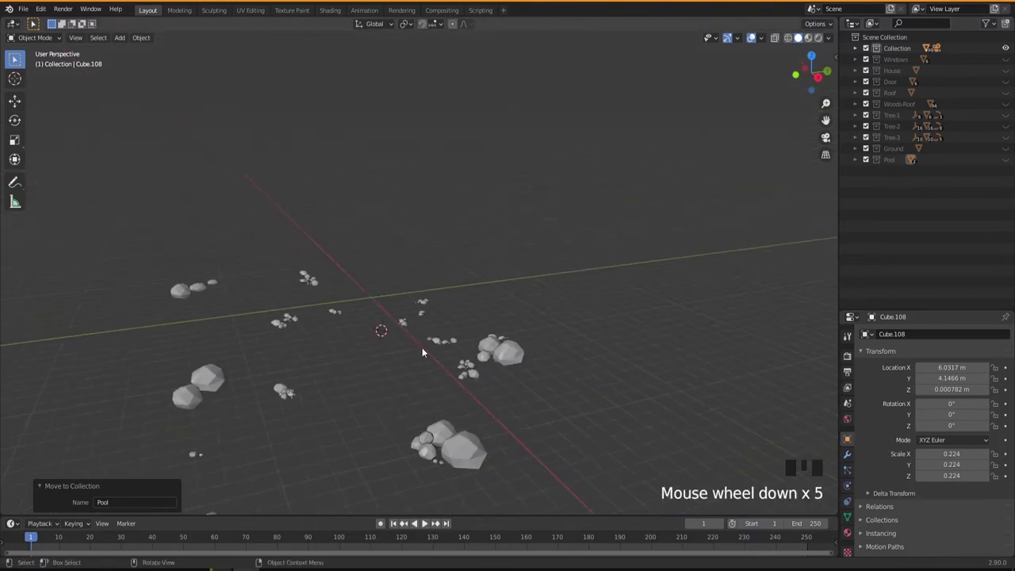
shift+middle_drag(390, 351, 472, 290)
drag(207, 169, 694, 455)
middle_drag(571, 417, 520, 387)
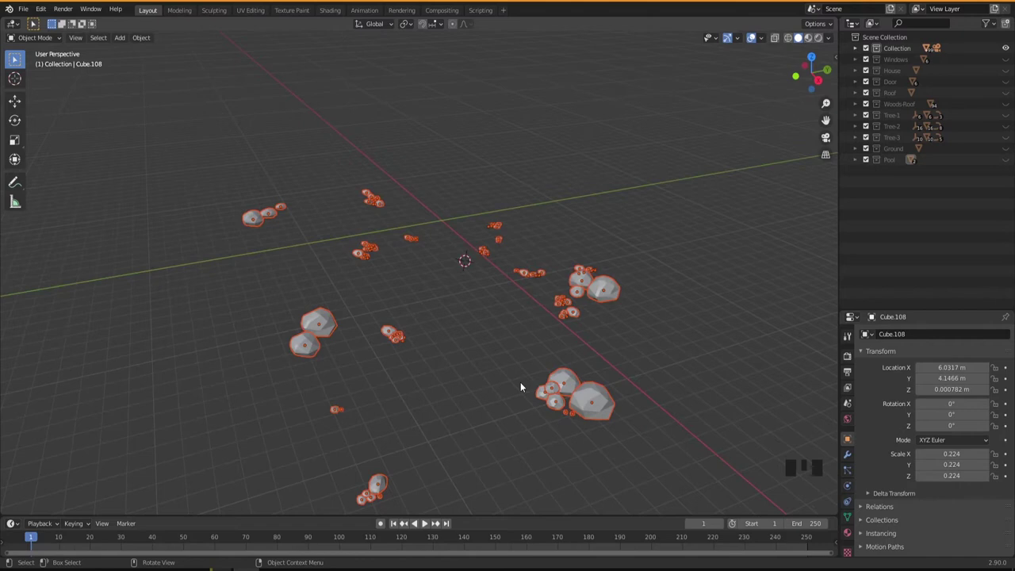
key(m)
click(520, 381)
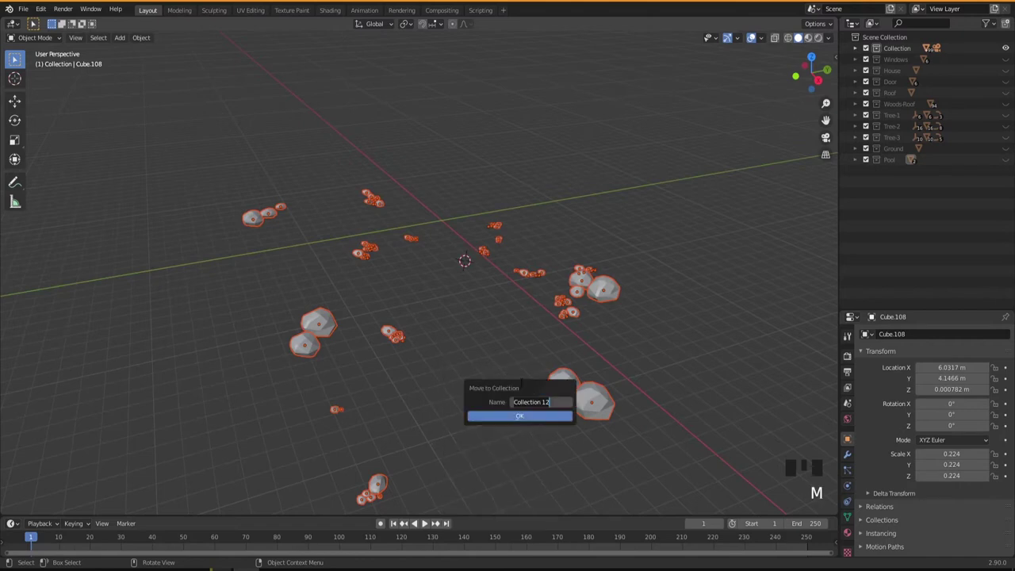
text(Stones)
key(Return)
key(Return)
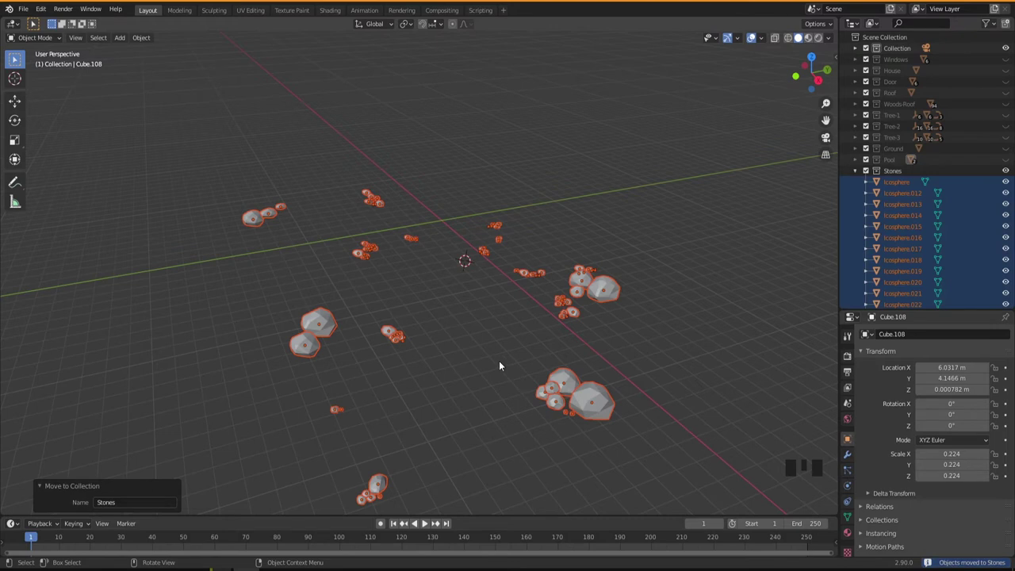
Step: Collapse the Stones collection, deselect the stones, and hide the collection in the viewport
click(856, 171)
click(902, 229)
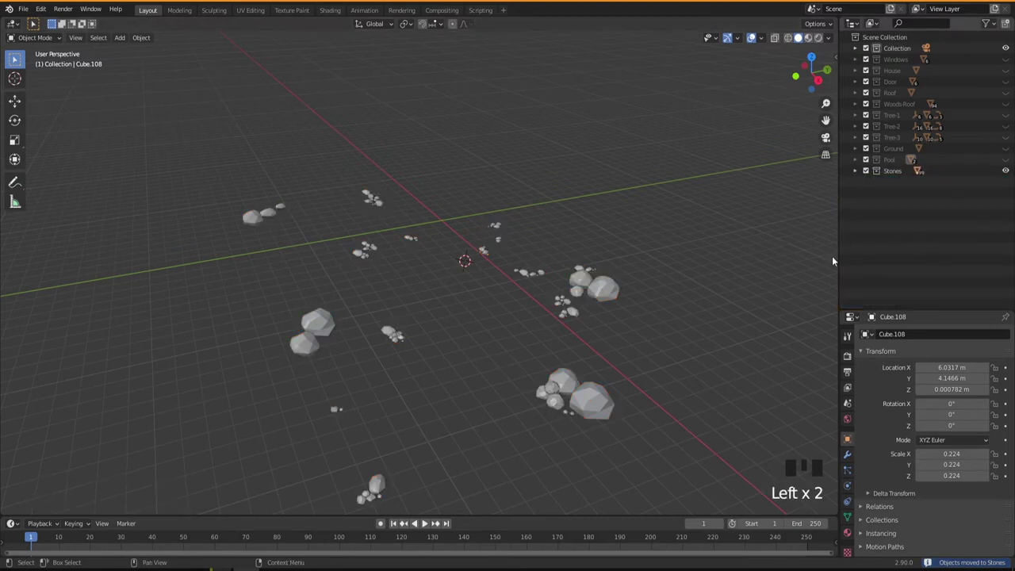
middle_drag(529, 314, 470, 363)
click(1005, 170)
scroll(474, 355, down, 3)
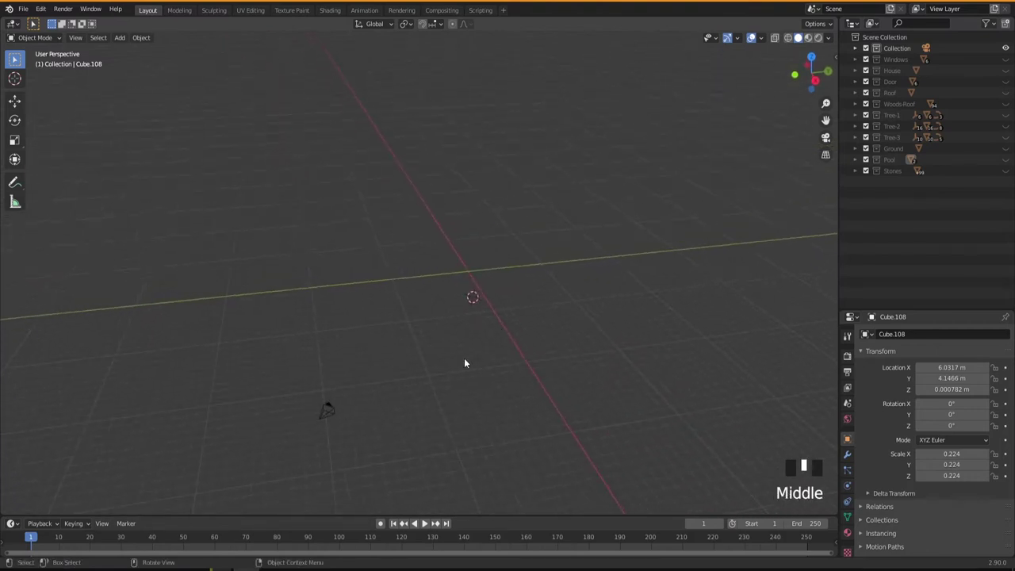
Step: Snap the 3D cursor to the world origin
click(328, 411)
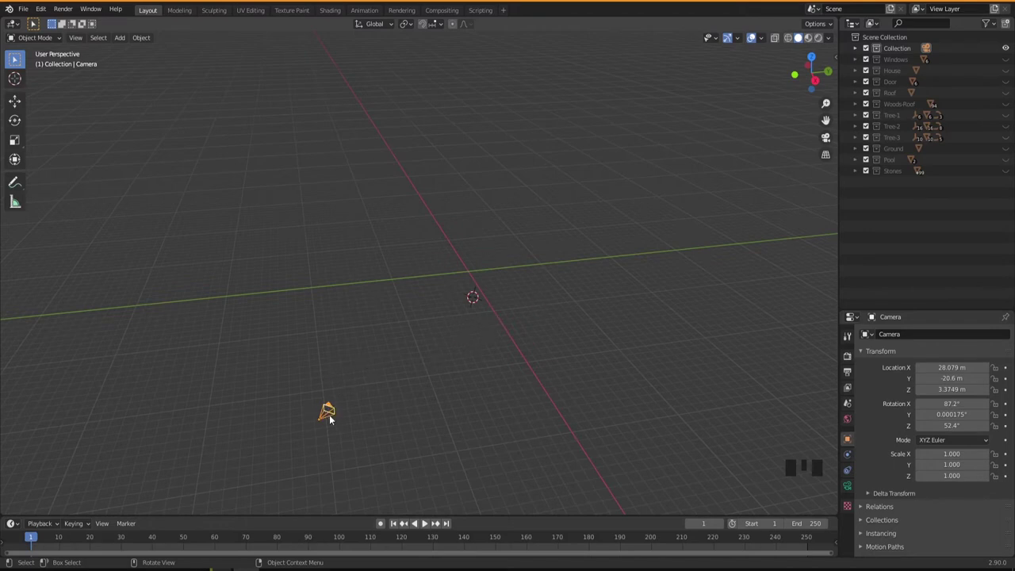
middle_drag(425, 378, 523, 369)
scroll(508, 346, up, 4)
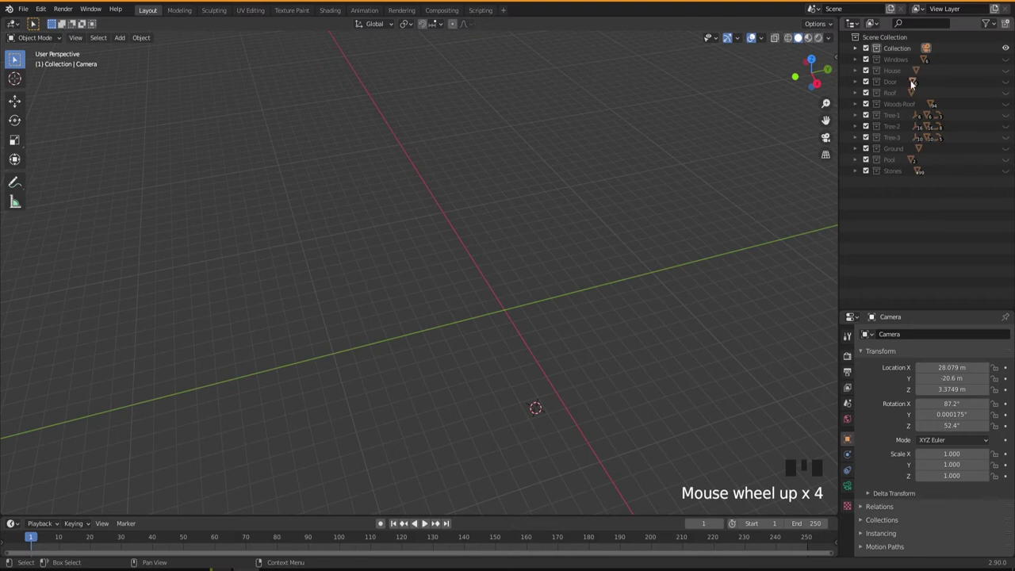
mouse_move(533, 372)
middle_down()
mouse_move(526, 340)
mouse_move(527, 368)
middle_up()
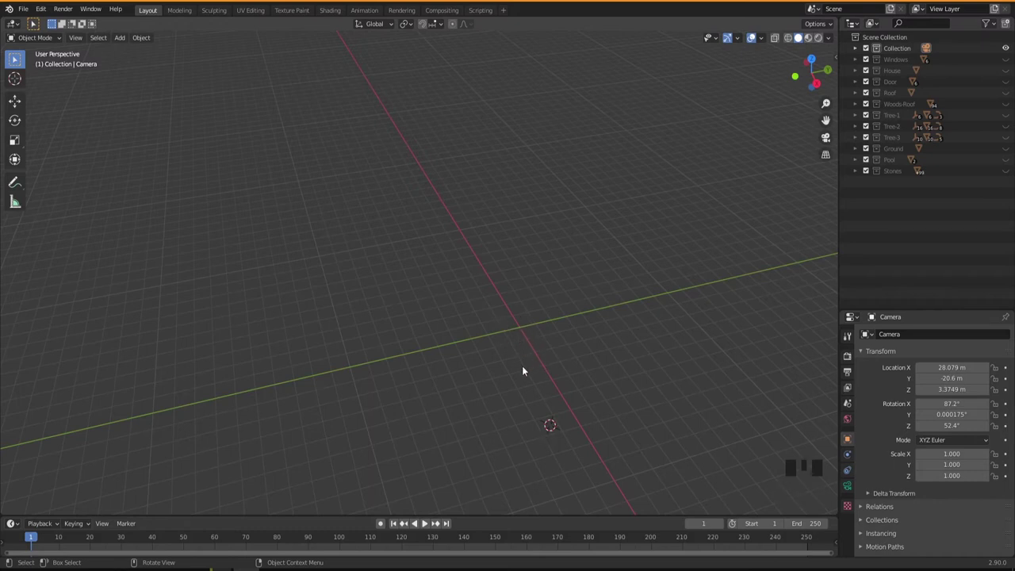
right_click(482, 283)
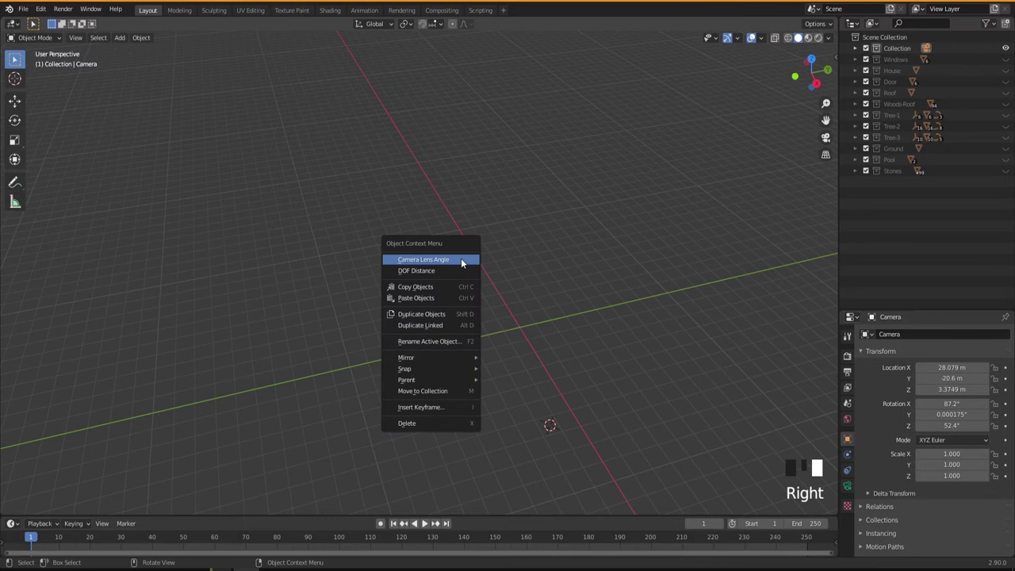
mouse_move(432, 368)
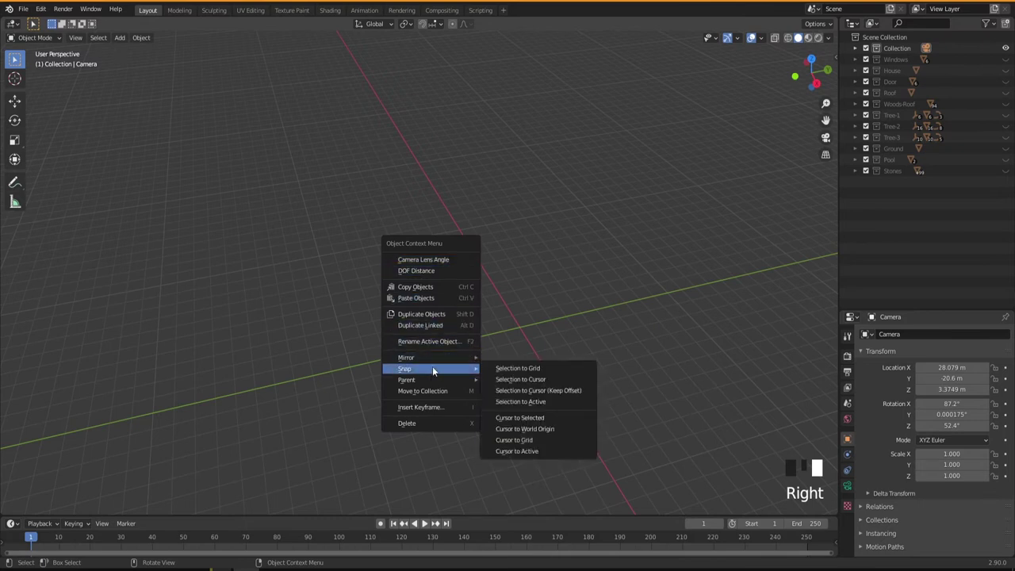
click(523, 429)
shift+middle_drag(517, 390, 443, 335)
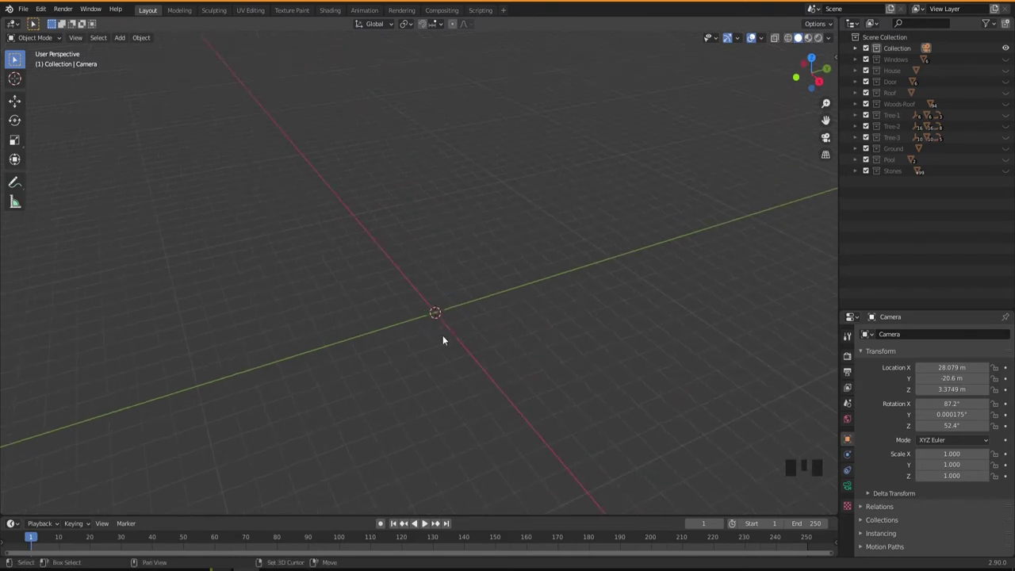
Step: Add a cube at the world origin and scale it down uniformly to about 0.277
key(shift+a)
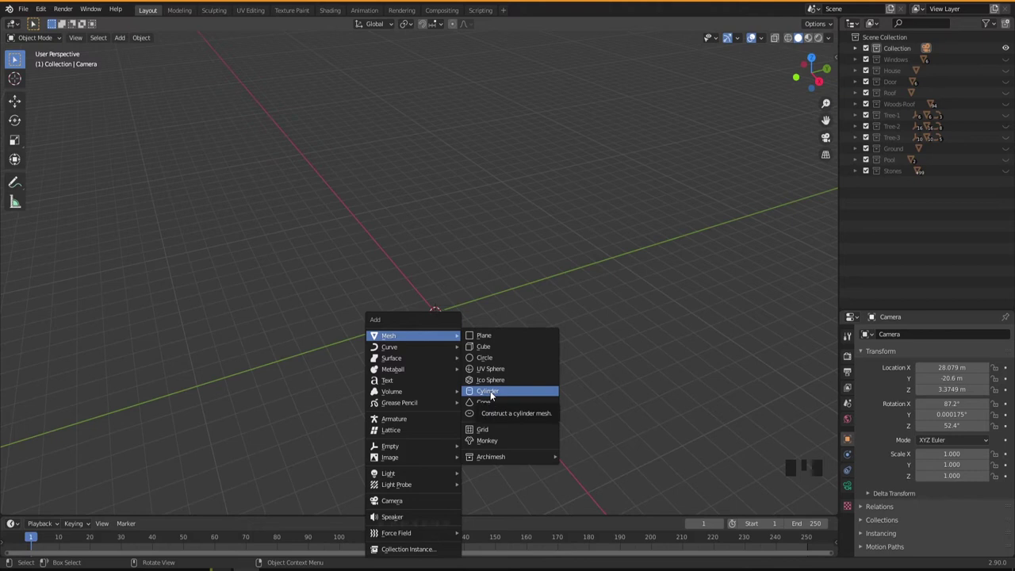
click(483, 347)
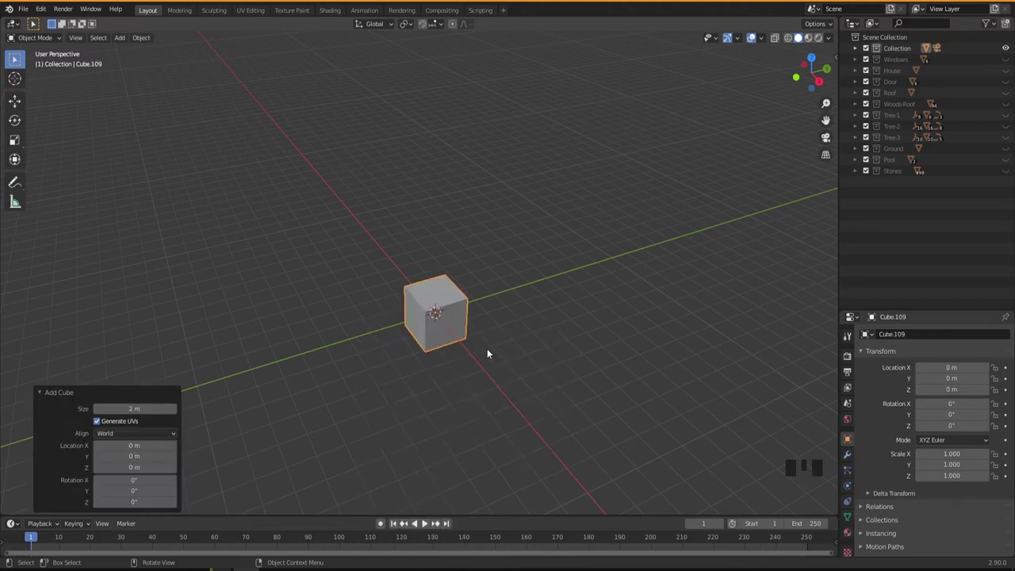
middle_drag(454, 359, 453, 388)
scroll(414, 308, up, 3)
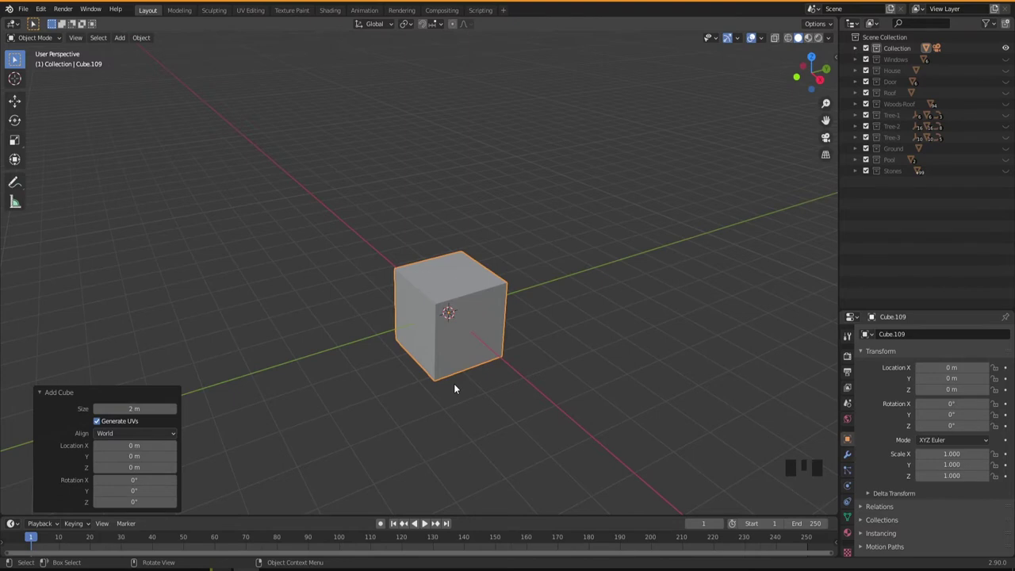
key(s)
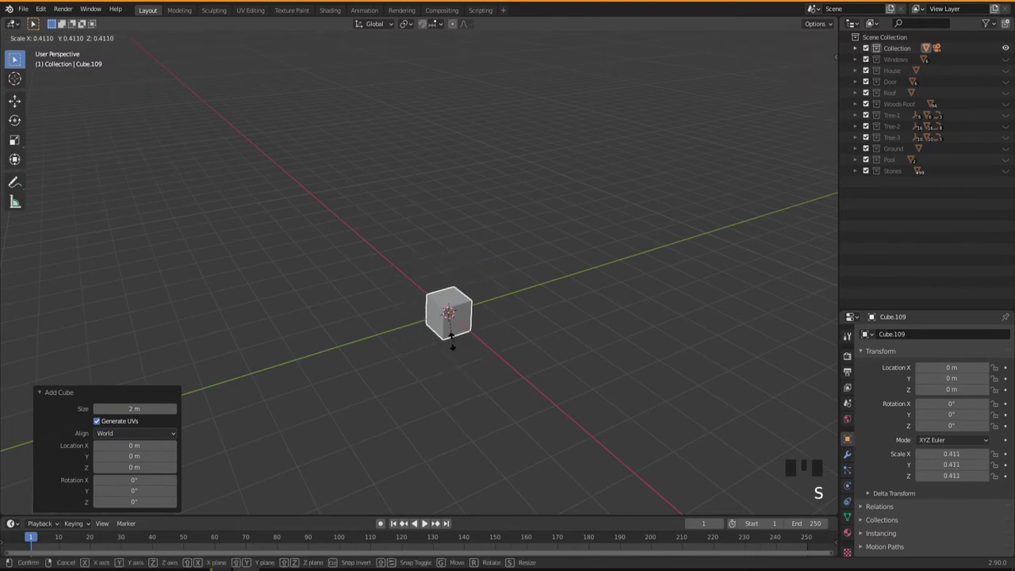
click(453, 351)
mouse_move(453, 352)
middle_down()
mouse_move(435, 351)
mouse_move(453, 336)
middle_up()
scroll(436, 297, up, 2)
middle_drag(436, 297, 471, 369)
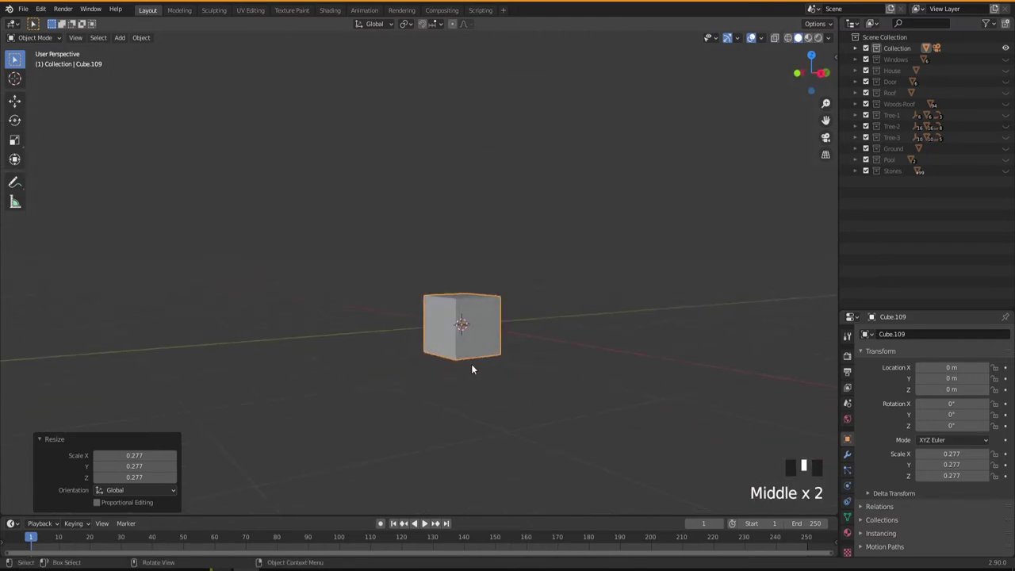
Step: In Edit Mode, raise the cube's mesh about 0.26 m along Z above its origin, and enlarge the properties editor
key(Tab)
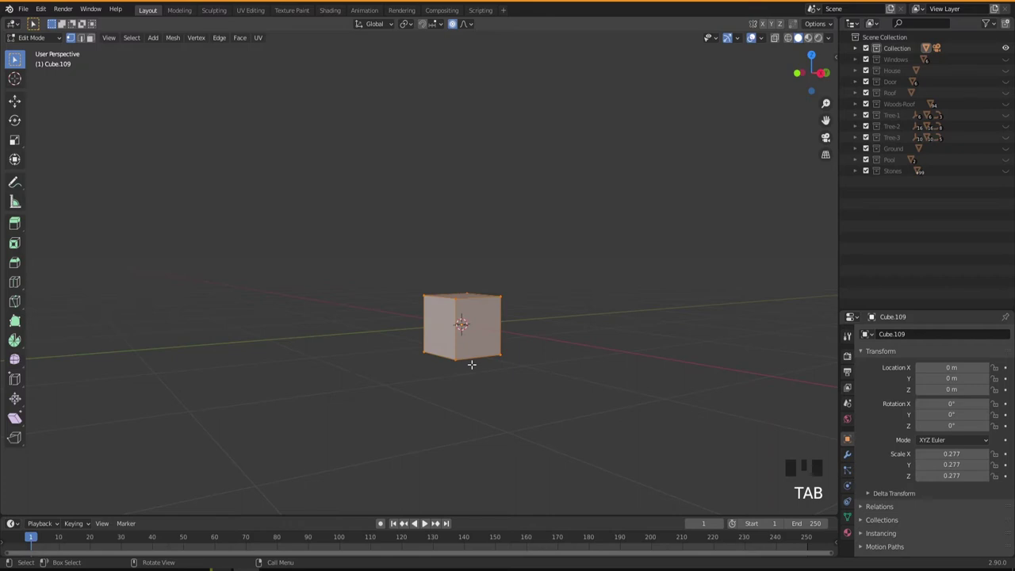
key(g)
key(z)
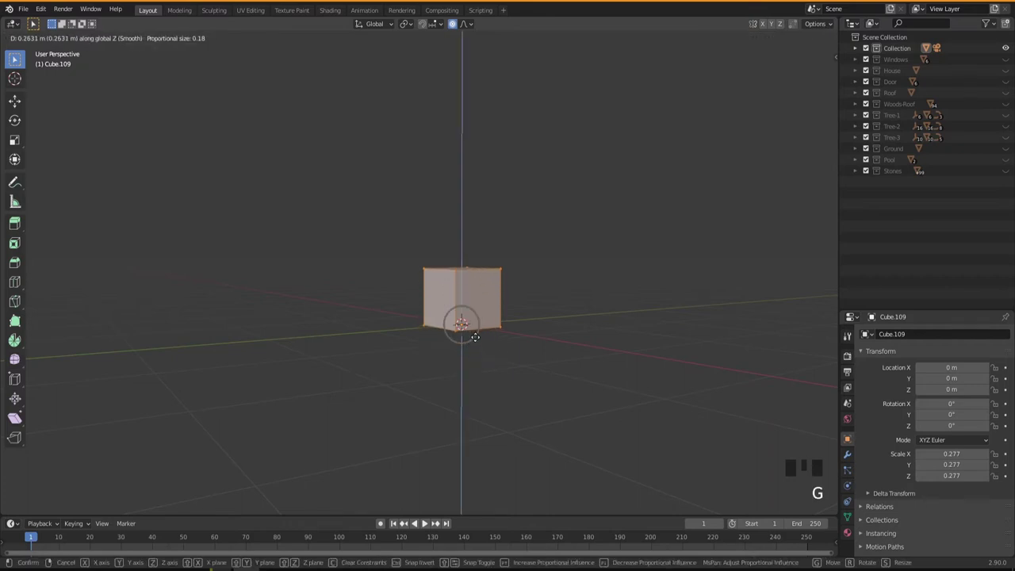
click(474, 337)
middle_drag(473, 335, 481, 412)
scroll(457, 297, up, 2)
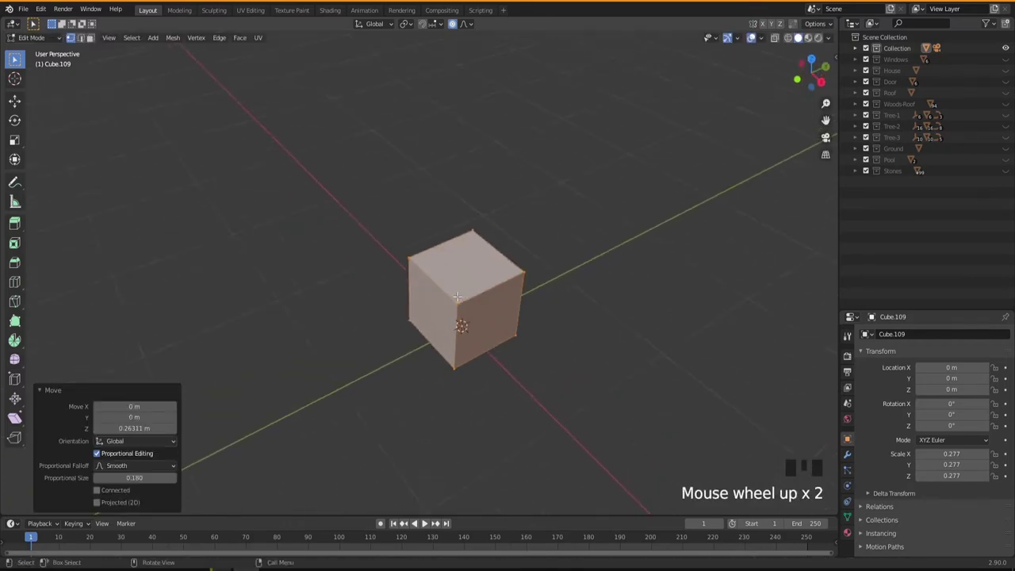
scroll(456, 296, up, 1)
shift+middle_drag(471, 368, 456, 402)
key(Tab)
drag(929, 310, 929, 194)
middle_drag(486, 356, 479, 398)
Step: Add a centred vertical loop cut around the cube and scale it about 1.36 along X
key(Tab)
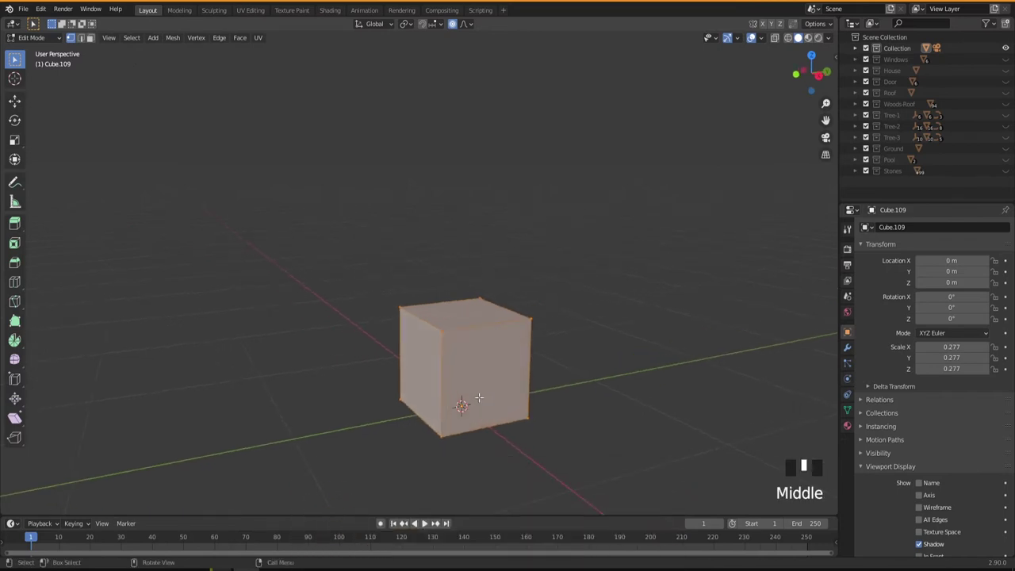
key(ctrl+r)
click(478, 334)
right_click(477, 335)
middle_drag(478, 375, 501, 413)
key(s)
key(x)
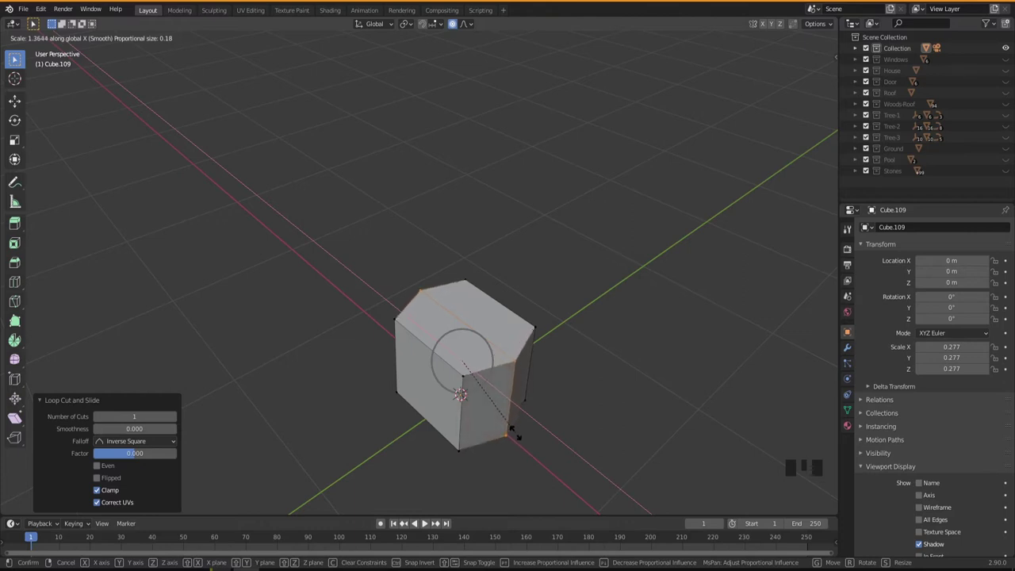
click(511, 430)
middle_drag(507, 444, 510, 440)
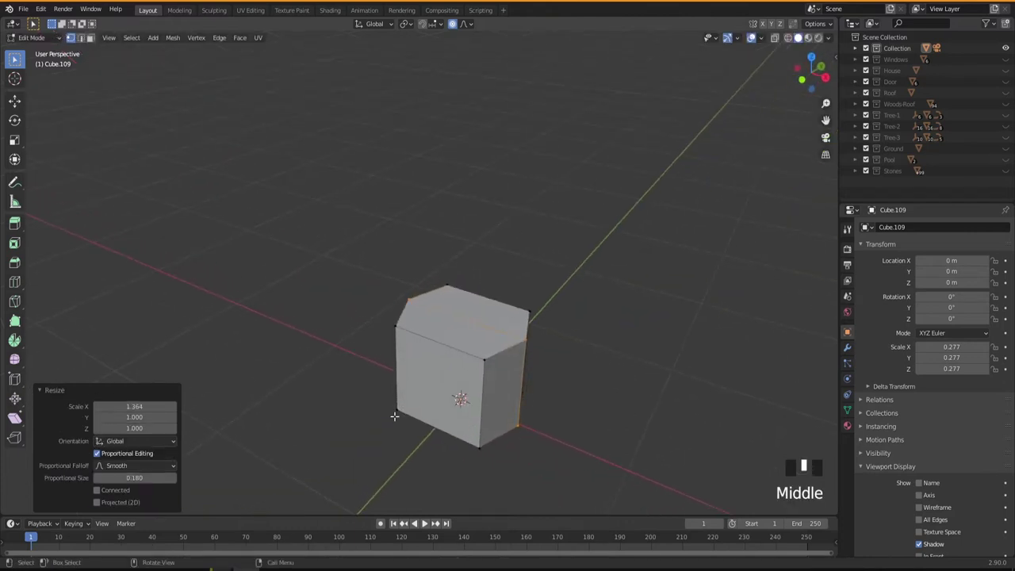
Step: Add a second centred vertical loop cut crossing the first and scale it about 1.42 along Y to form an octagonal prism
key(ctrl+r)
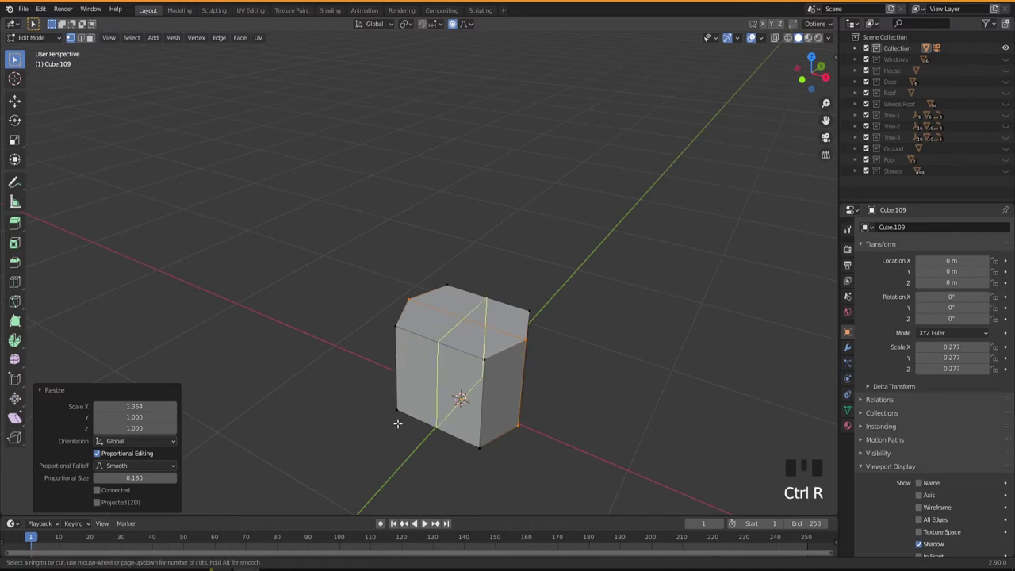
click(409, 425)
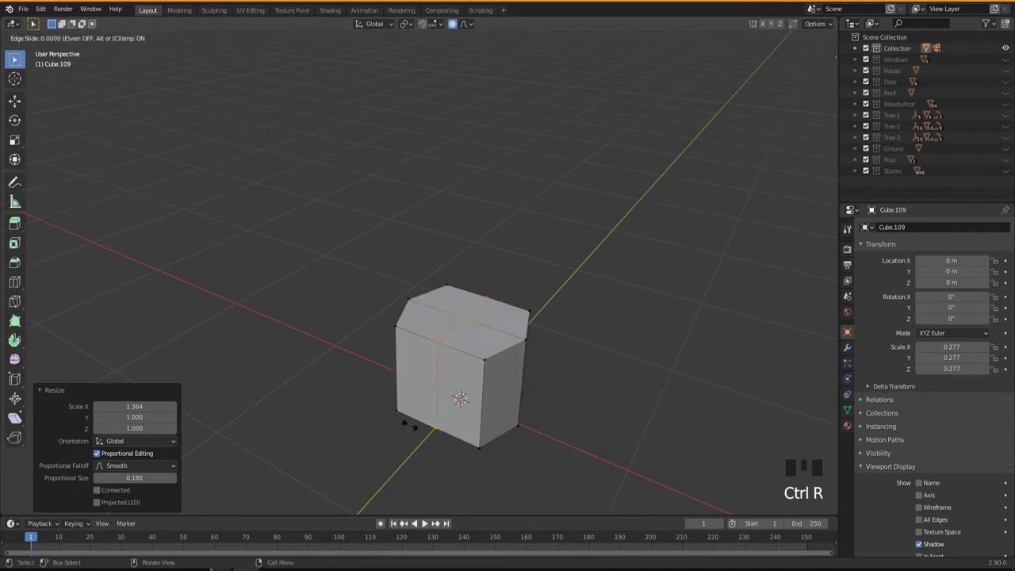
right_click(409, 425)
key(s)
key(y)
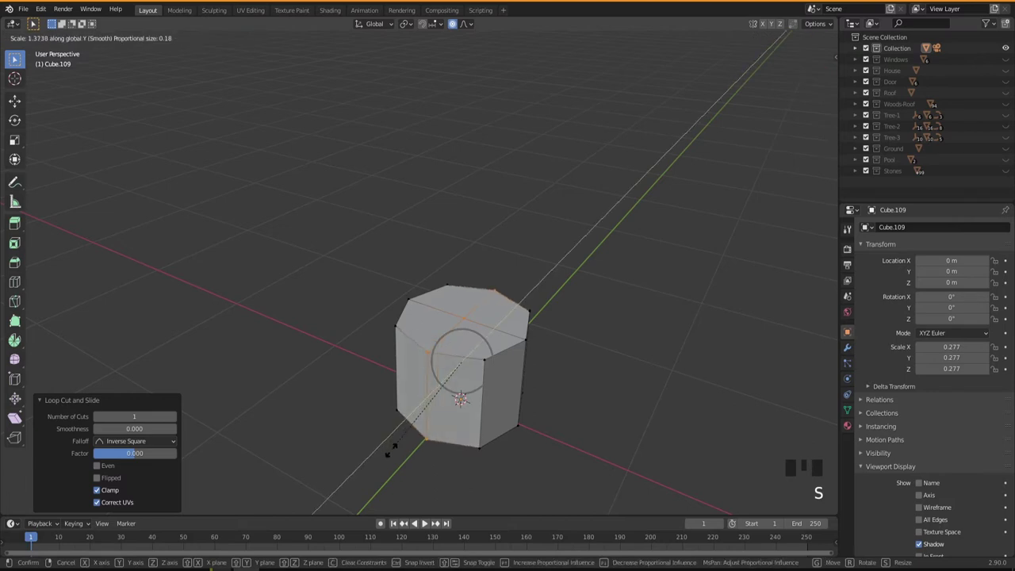
click(389, 452)
middle_drag(401, 452, 472, 365)
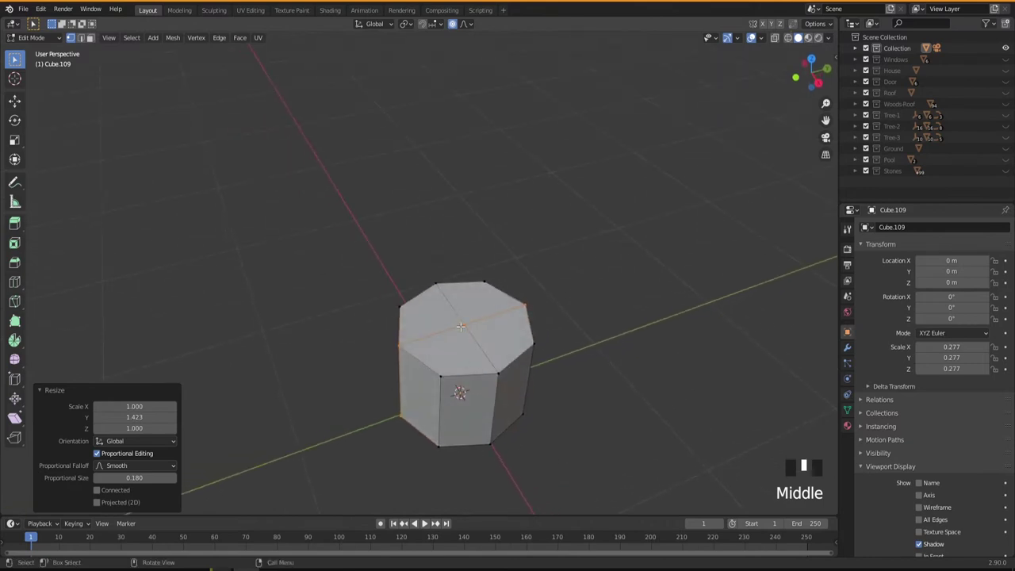
Step: Dissolve the centre vertices on the prism's top and bottom faces
click(461, 323)
right_click(462, 323)
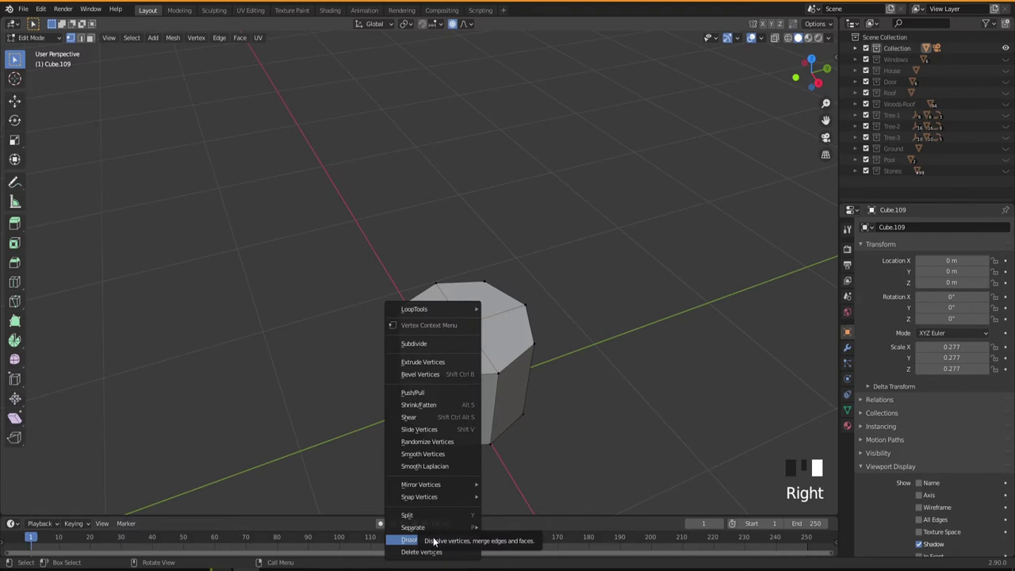
click(434, 541)
middle_drag(482, 448, 501, 344)
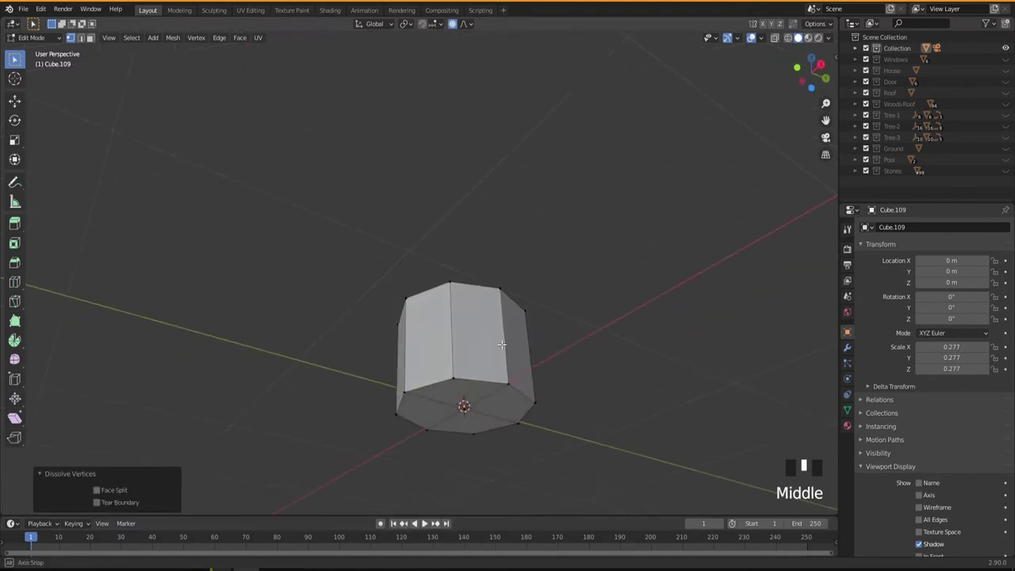
click(463, 414)
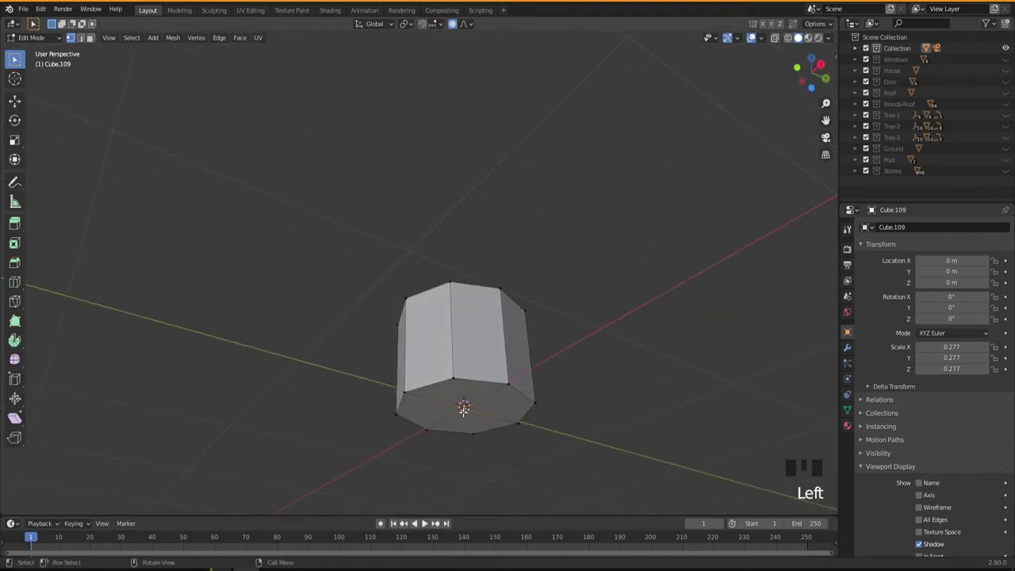
right_click(464, 415)
click(450, 414)
middle_drag(499, 403, 481, 484)
middle_drag(468, 434, 484, 432)
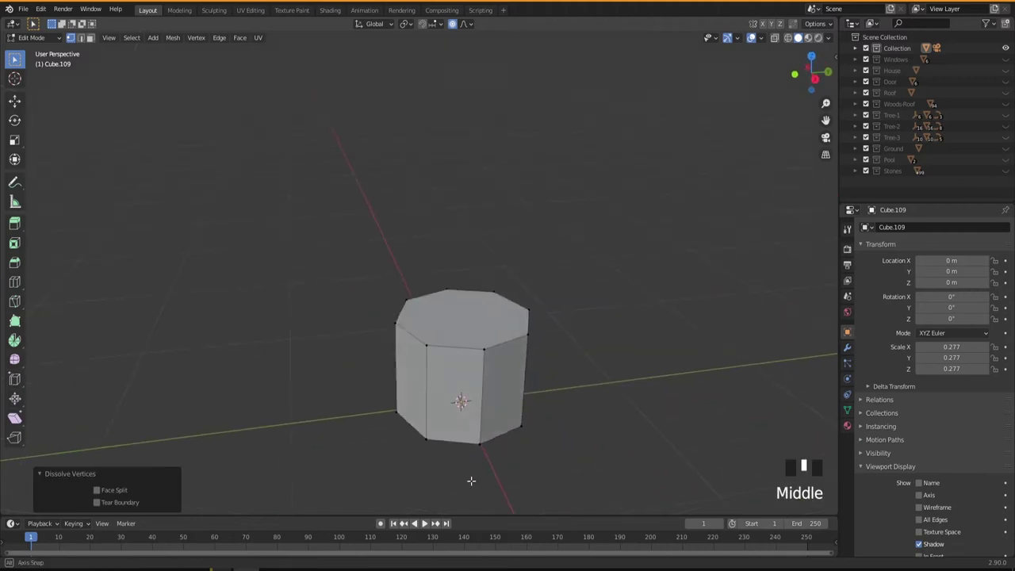
Step: Select the prism's top face and raise it about 4.22 m along Z to form a tall post
middle_drag(499, 341, 493, 396)
scroll(489, 399, down, 2)
click(449, 324)
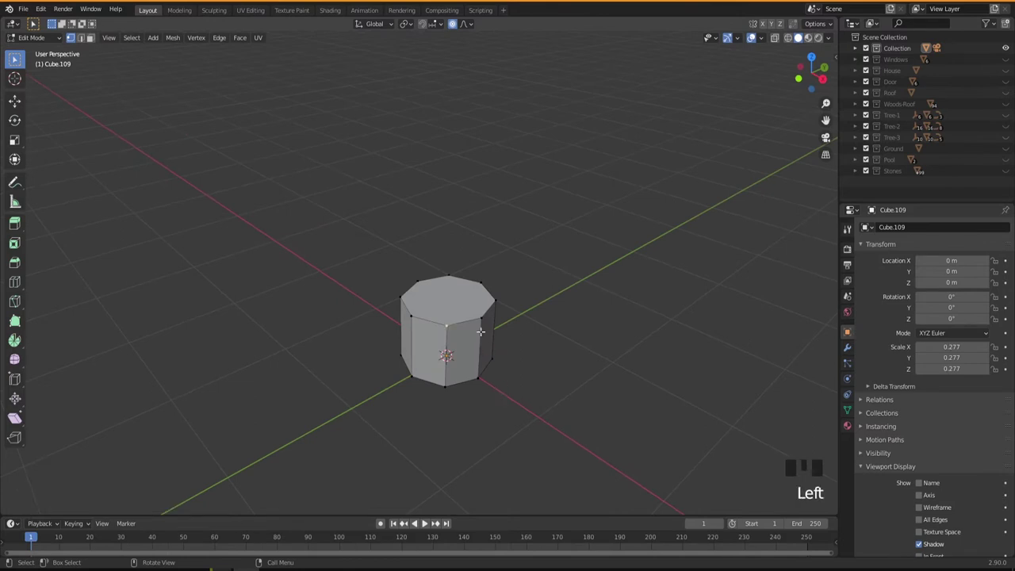
click(457, 302)
middle_drag(458, 395, 529, 422)
scroll(494, 404, down, 4)
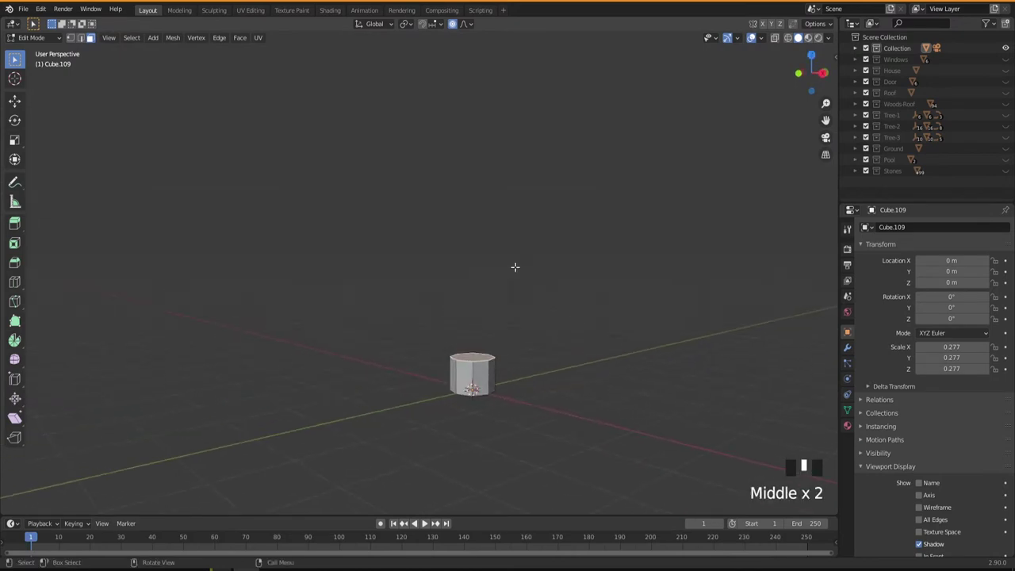
key(g)
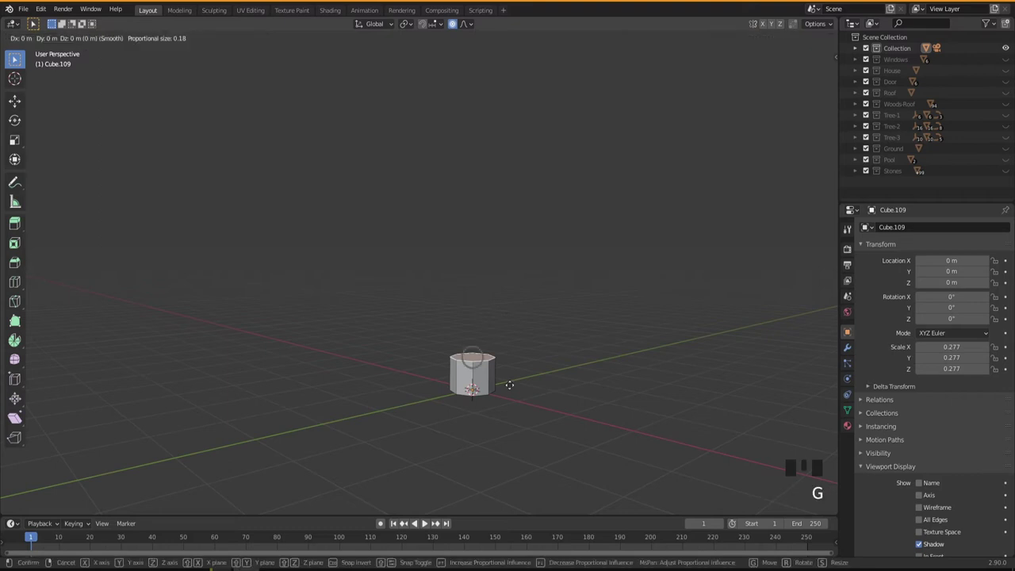
key(z)
click(508, 143)
middle_drag(501, 352, 536, 386)
scroll(486, 386, down, 2)
scroll(525, 418, down, 2)
Step: Raise the post's top face by about another 0.59 m along Z
key(g)
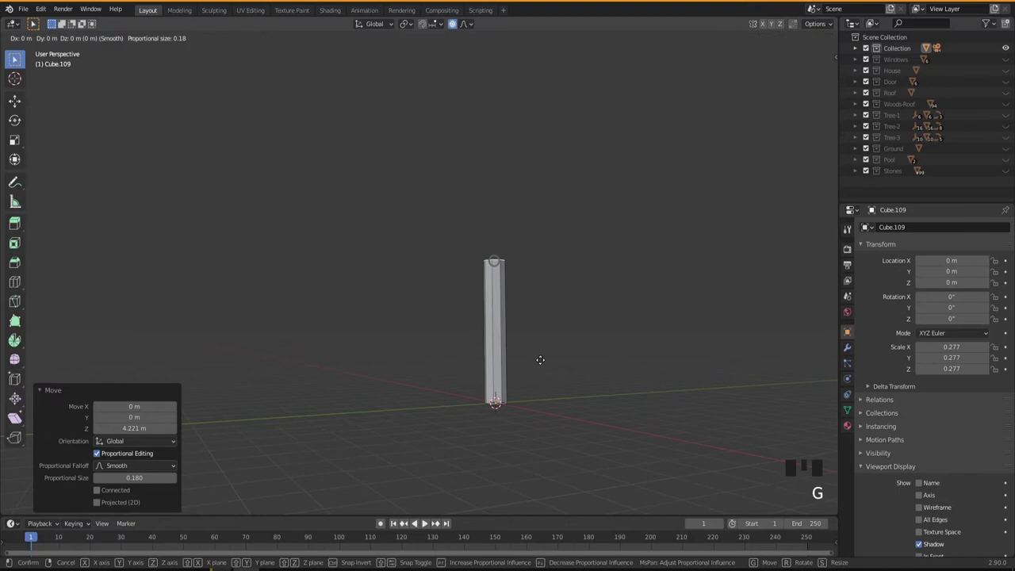
key(z)
click(542, 343)
middle_drag(542, 342, 563, 405)
scroll(512, 382, up, 3)
middle_drag(511, 381, 500, 388)
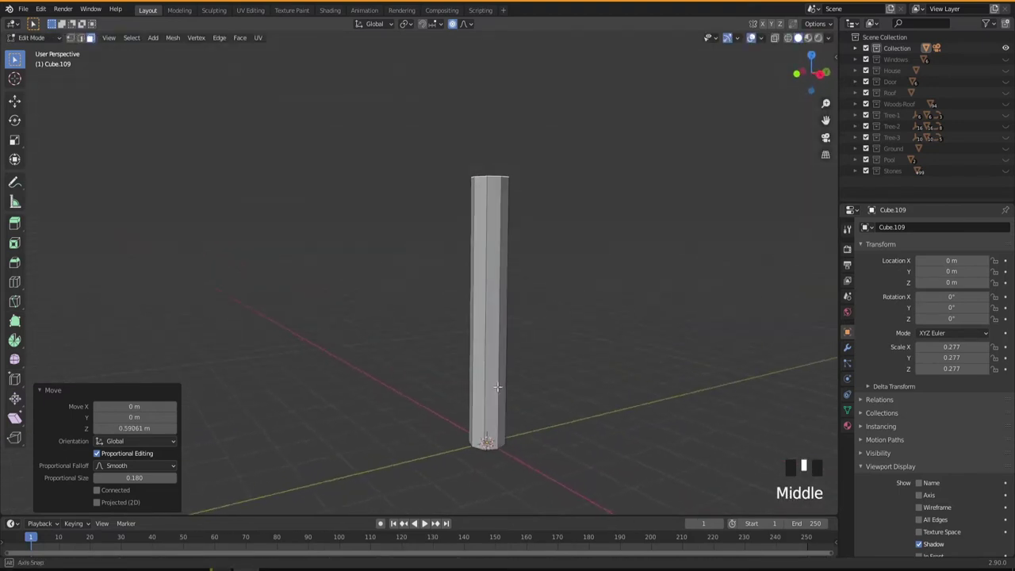
Step: In Object Mode, scale the post uniformly by about 0.36 and stretch it about 2.61 along Z
key(Tab)
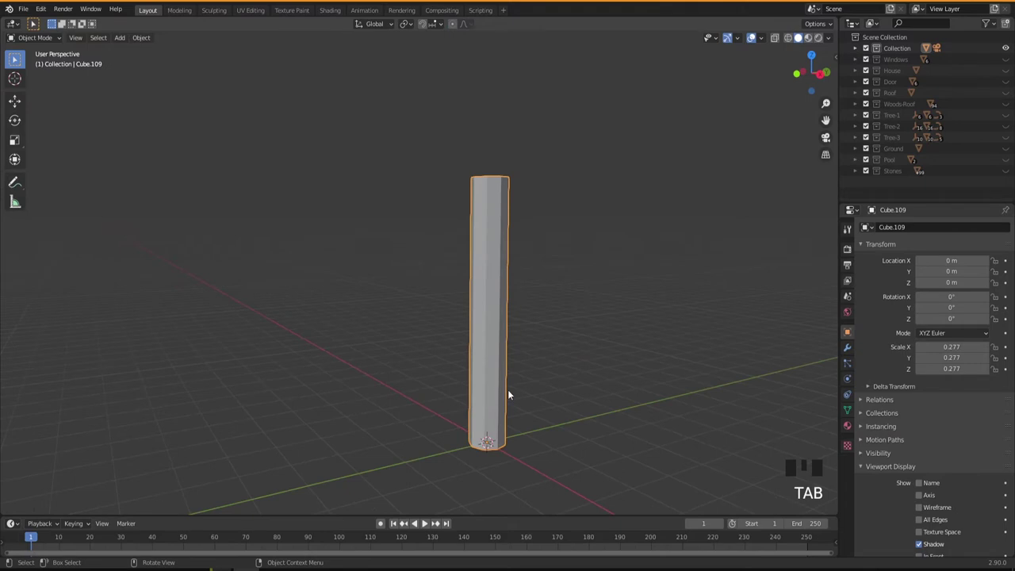
key(s)
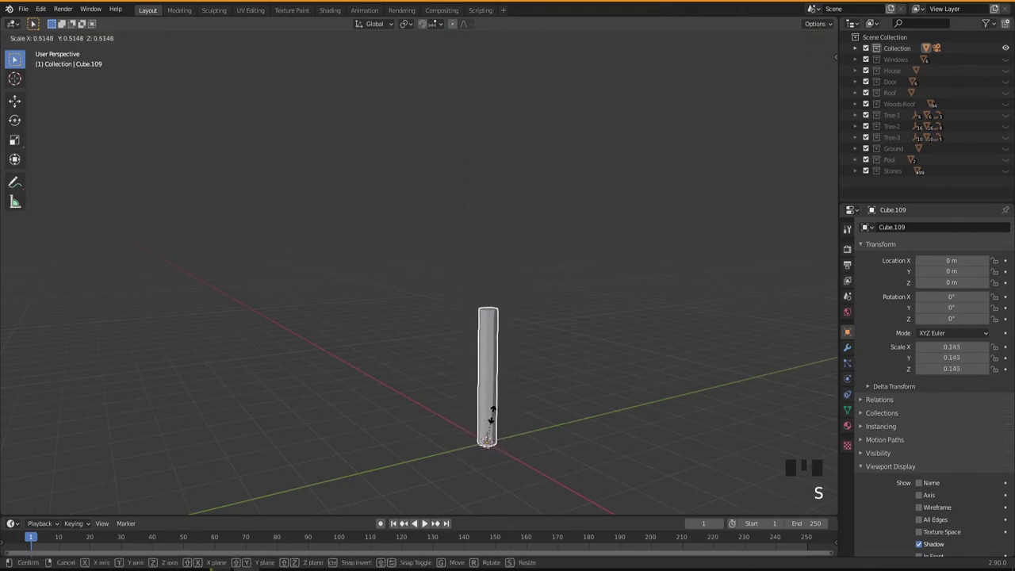
click(490, 420)
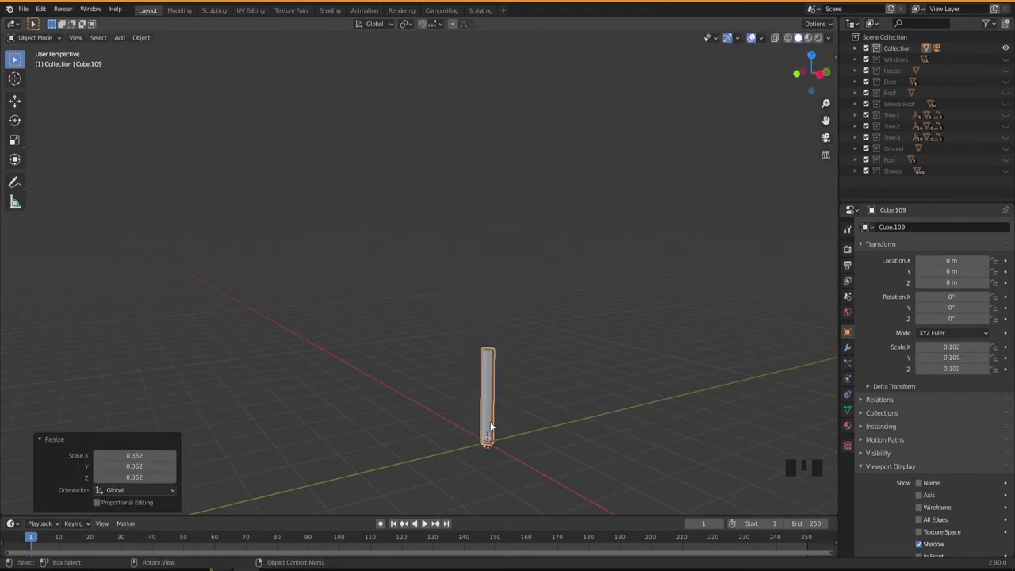
key(s)
key(z)
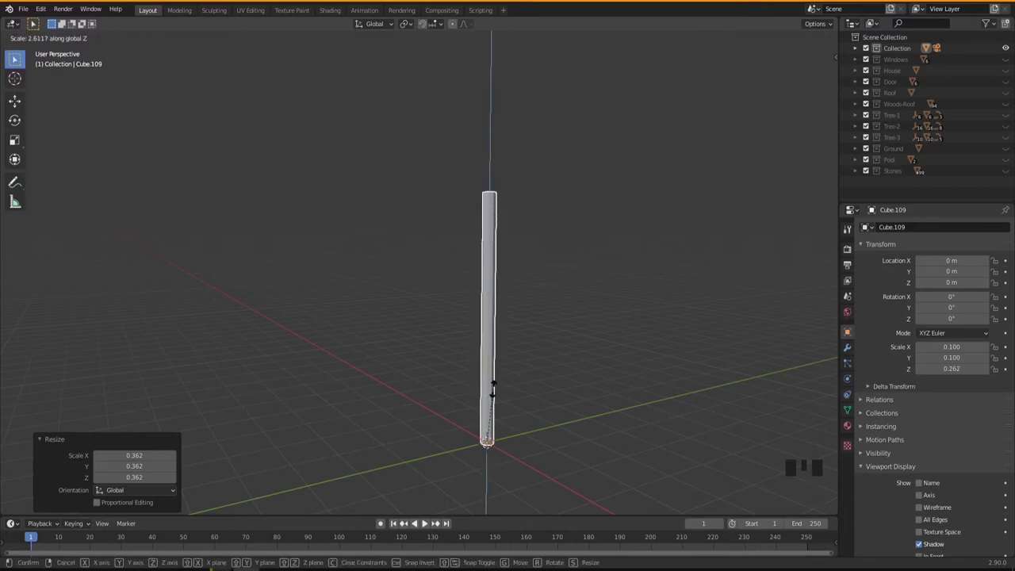
click(492, 390)
mouse_move(496, 410)
middle_down()
mouse_move(467, 415)
mouse_move(504, 441)
mouse_move(536, 420)
mouse_move(502, 418)
mouse_move(491, 396)
middle_up()
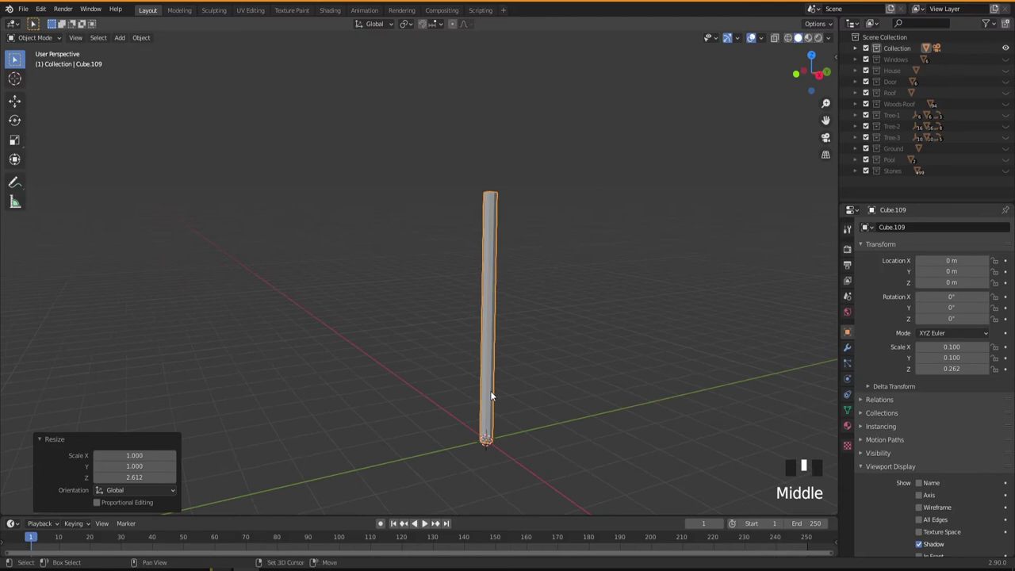
Step: Duplicate the post in place and rotate the copy 90° about the X axis
key(shift+d)
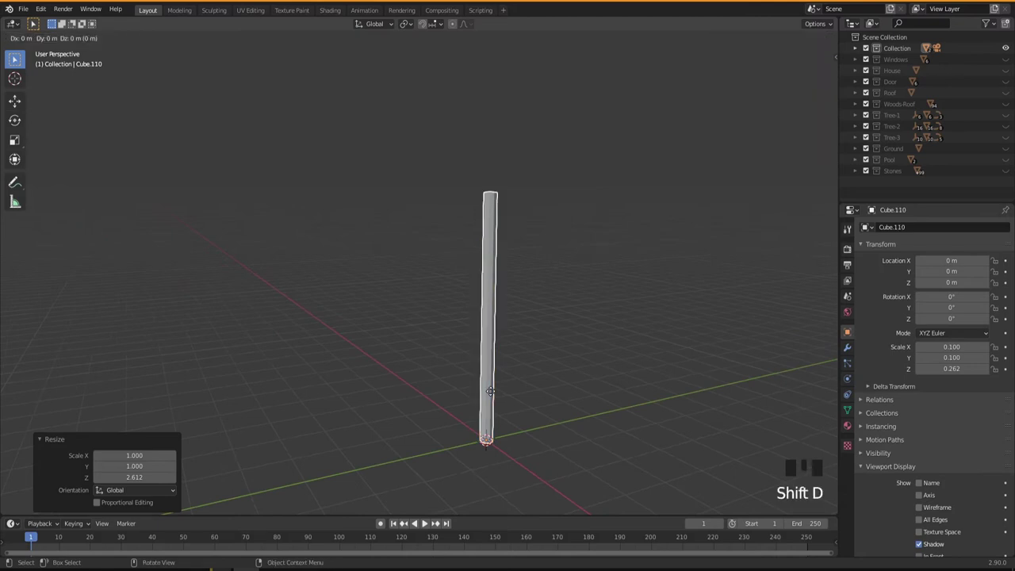
text(x90)
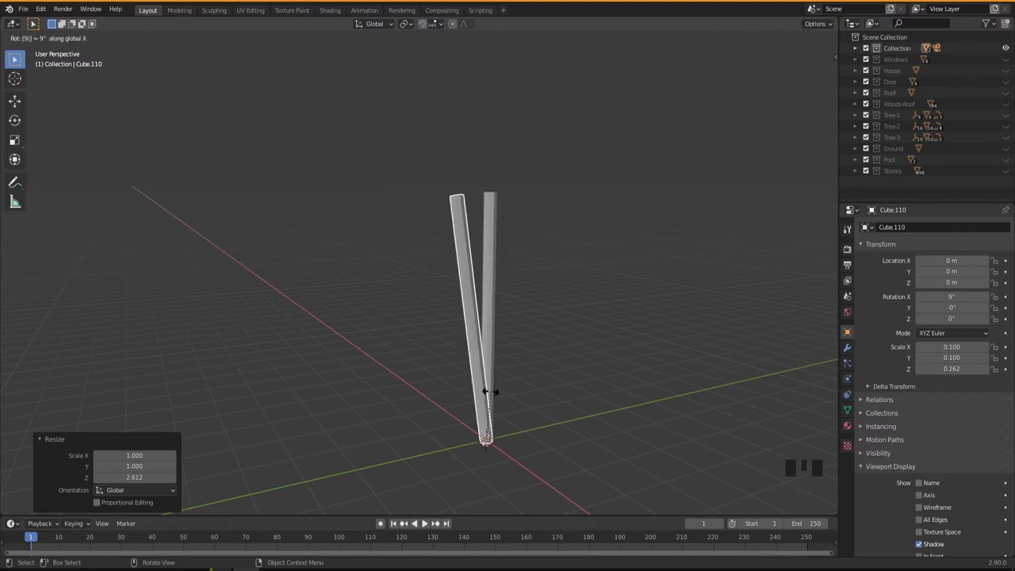
key(Return)
Step: Scale the horizontal copy uniformly by about 0.36, and shorten it along Y by a factor of about 0.55
middle_drag(505, 421, 495, 418)
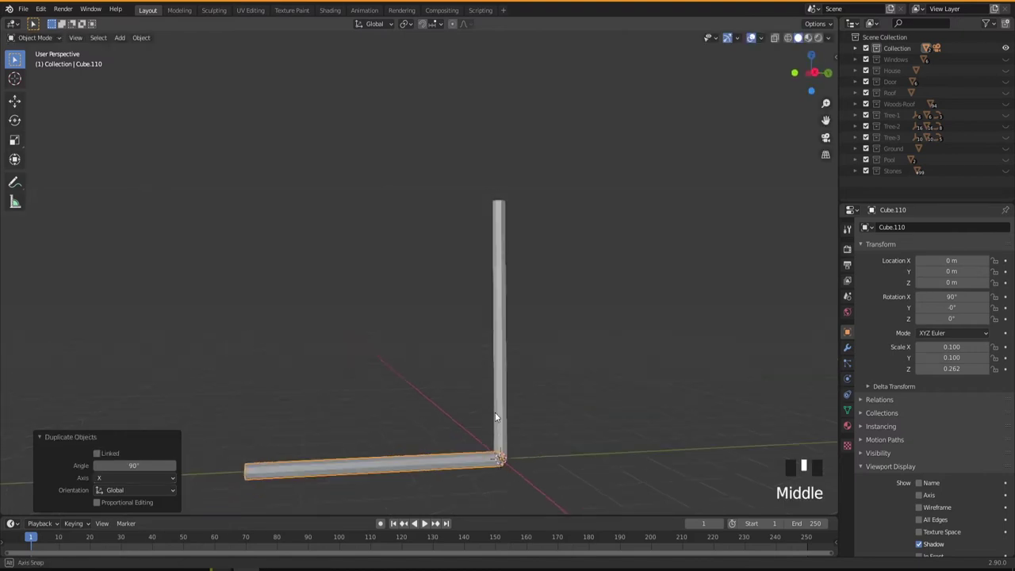
key(s)
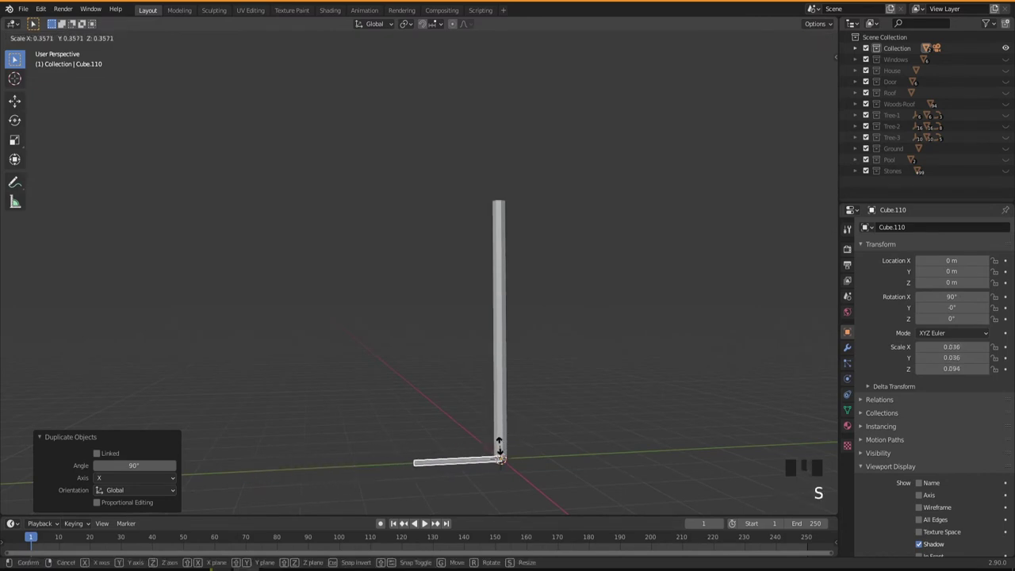
click(500, 459)
middle_drag(499, 458, 497, 459)
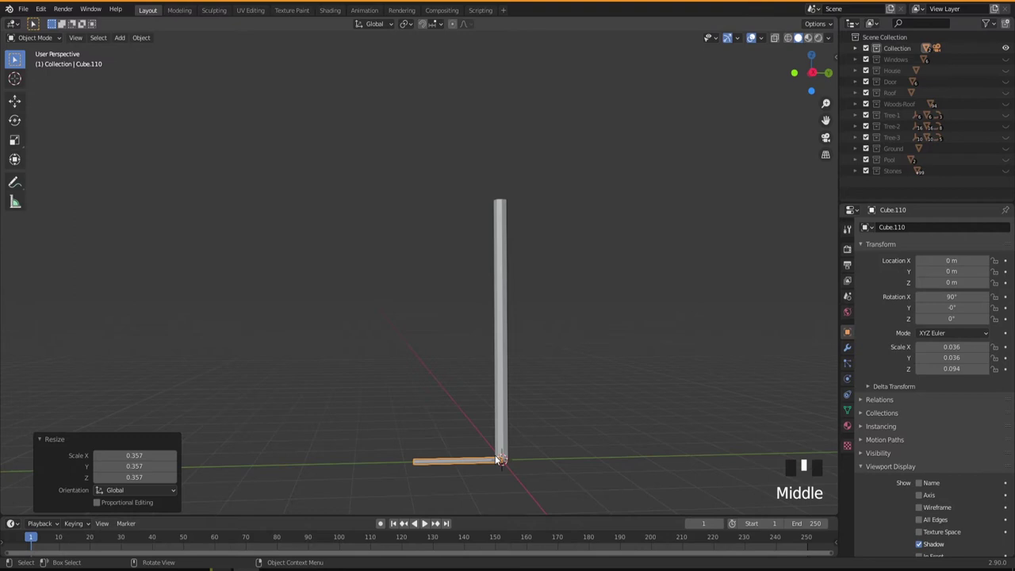
key(s)
key(y)
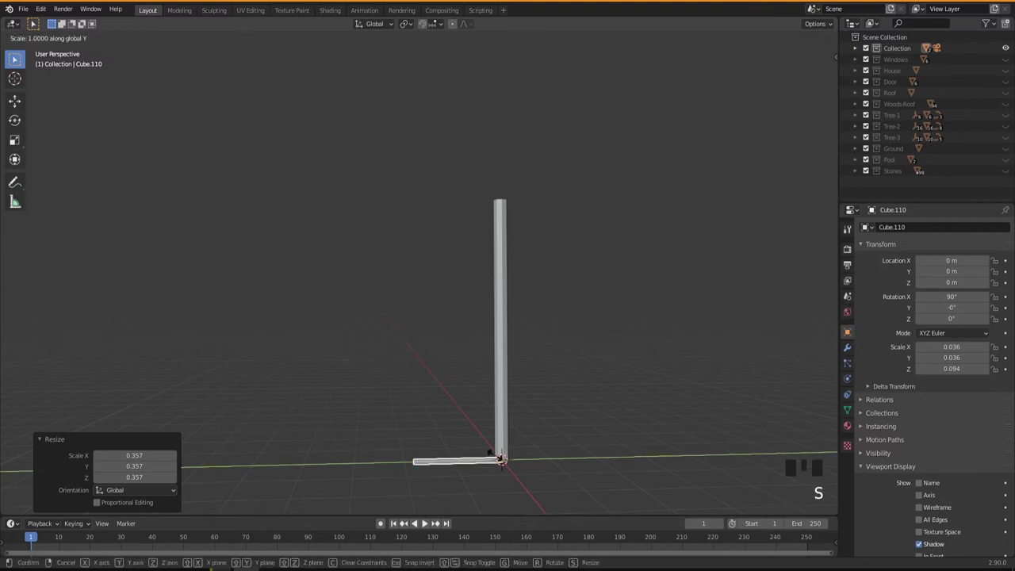
click(503, 457)
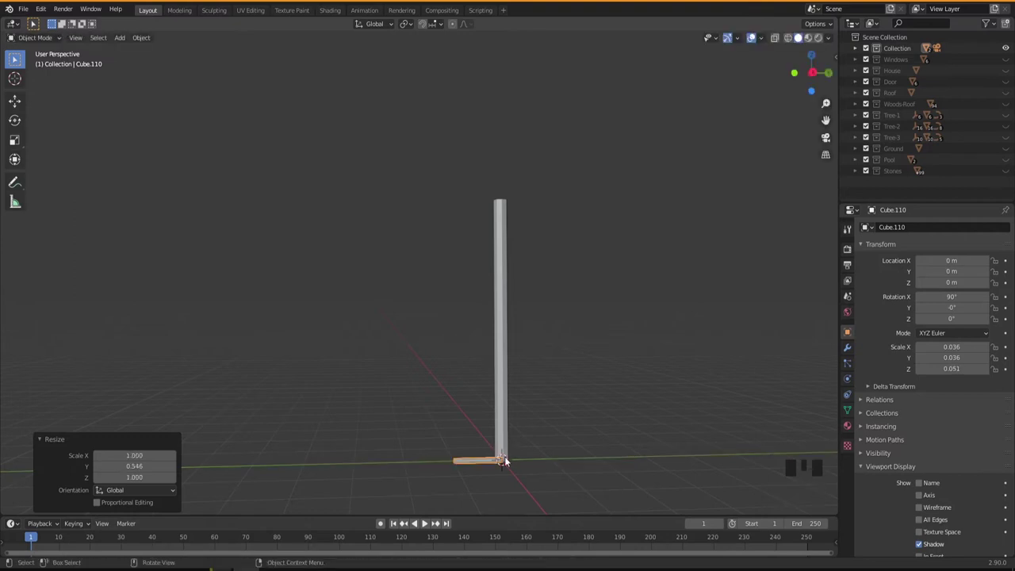
Step: Raise the short horizontal bar about 4.09 m along Z to the upper part of the post
middle_drag(504, 455, 512, 459)
key(g)
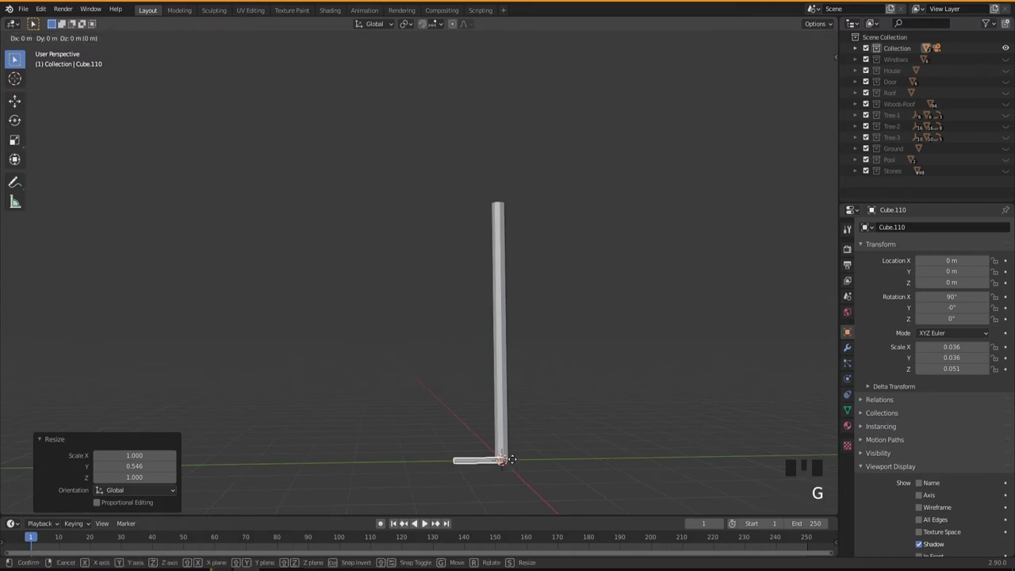
key(z)
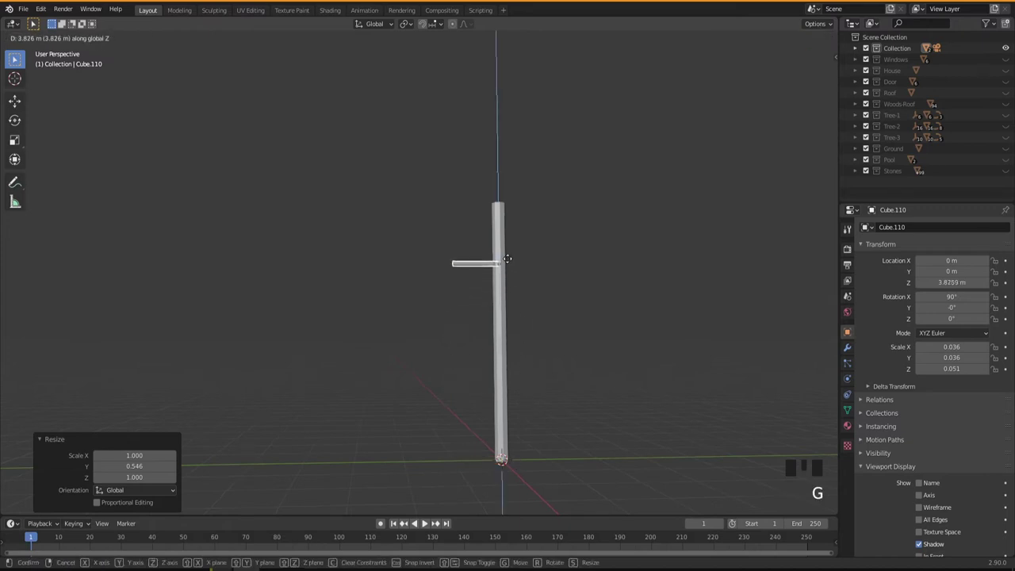
click(507, 250)
Step: Cut four evenly spaced horizontal edge loops around the post in Edit Mode
middle_drag(507, 260, 532, 330)
scroll(504, 256, up, 3)
scroll(517, 403, down, 1)
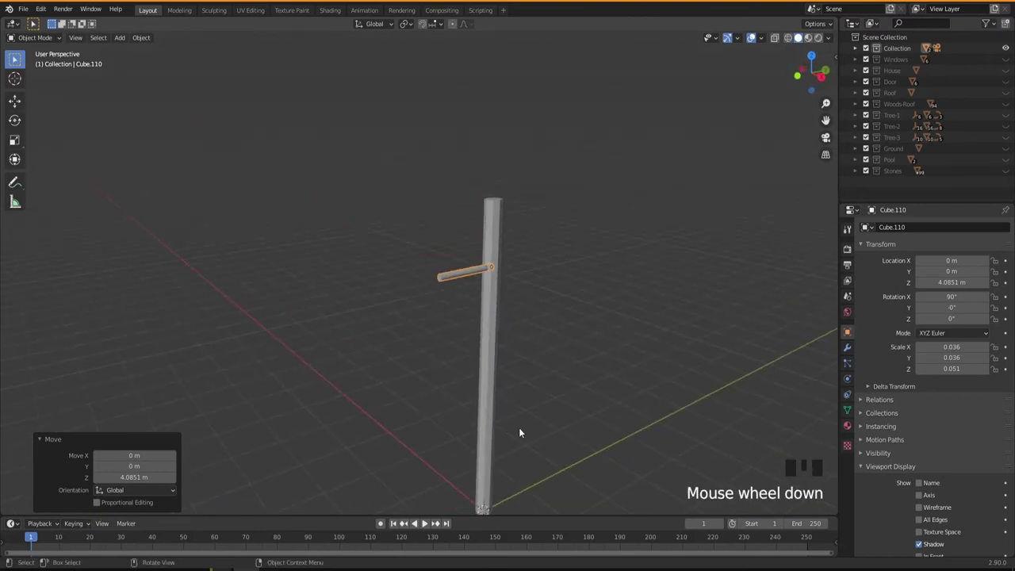
middle_drag(525, 383, 498, 367)
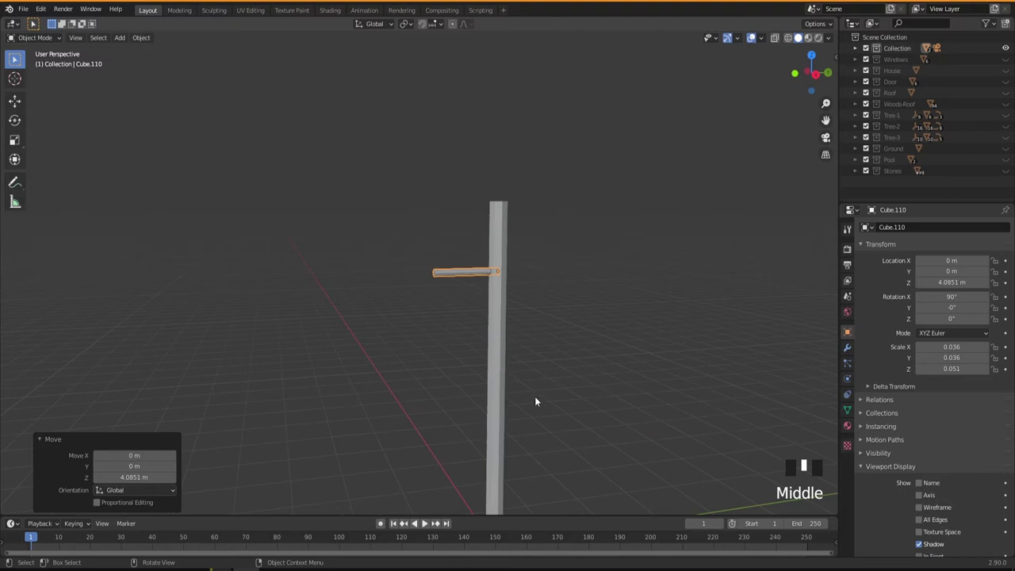
shift+middle_drag(534, 415, 572, 403)
middle_drag(487, 318, 478, 351)
middle_drag(484, 304, 469, 374)
click(473, 312)
key(Tab)
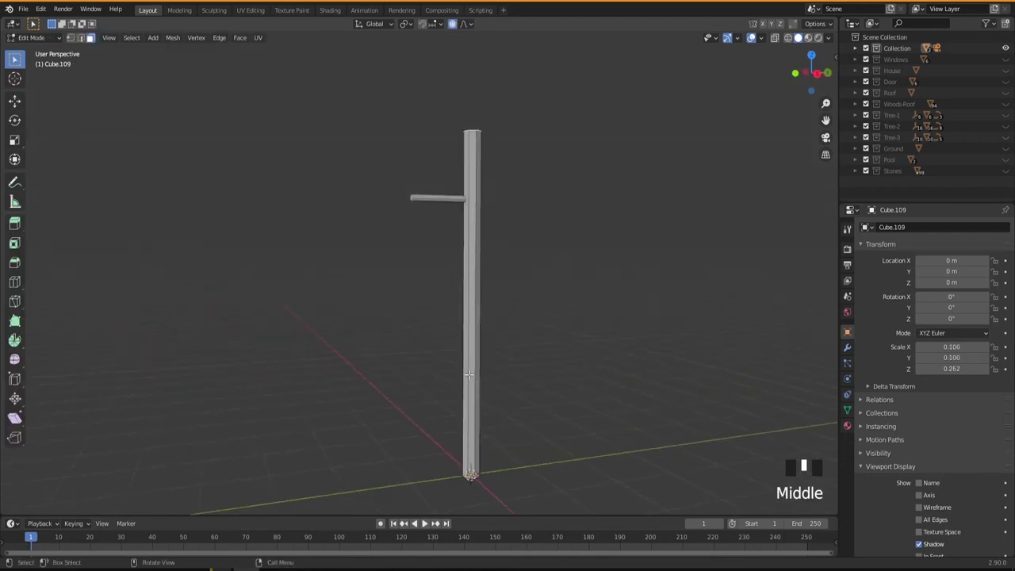
key(ctrl+r)
scroll(470, 362, up, 1)
click(469, 360)
right_click(469, 361)
Step: Select the post's second-lowest edge loop and shift it about 0.055 m in X and 0.021 m in Y with proportional editing
middle_drag(469, 361, 538, 379)
scroll(507, 341, up, 2)
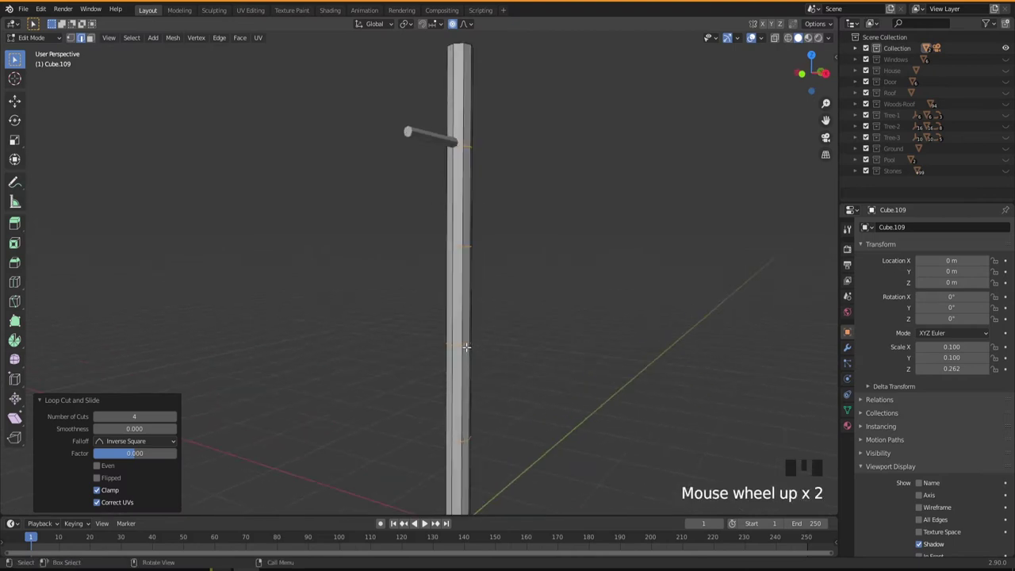
alt+click(466, 347)
middle_drag(465, 344, 499, 374)
key(g)
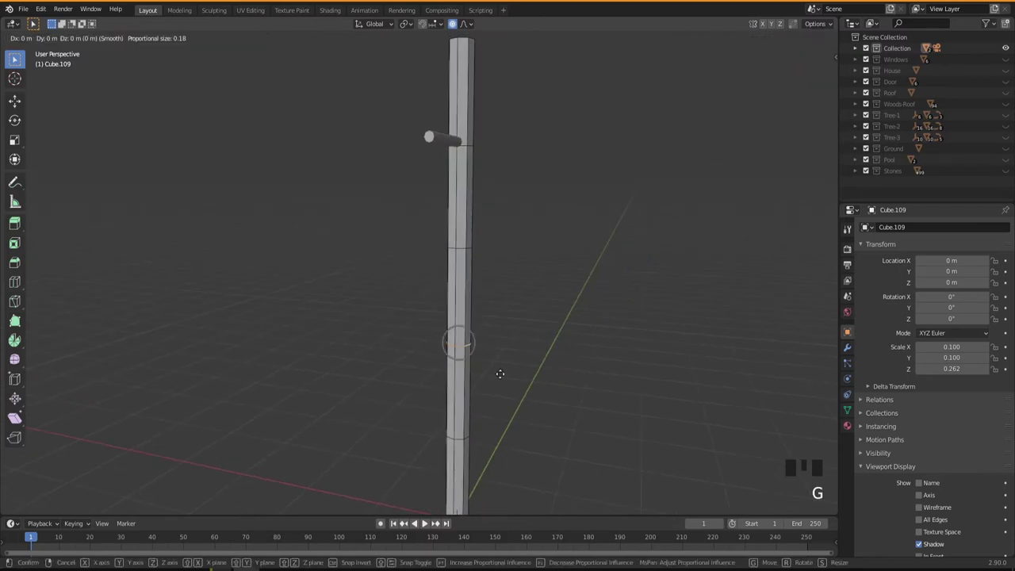
click(505, 373)
Step: Select the post's third edge loop from the bottom and shift it slightly sideways to make the post crooked
middle_drag(512, 388, 506, 438)
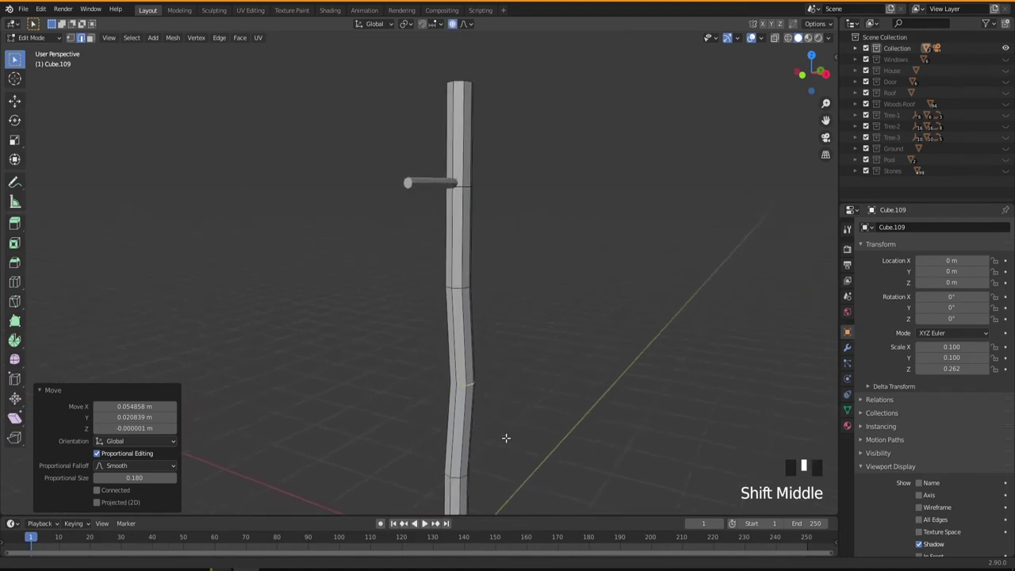
alt+click(459, 290)
middle_drag(460, 295, 493, 325)
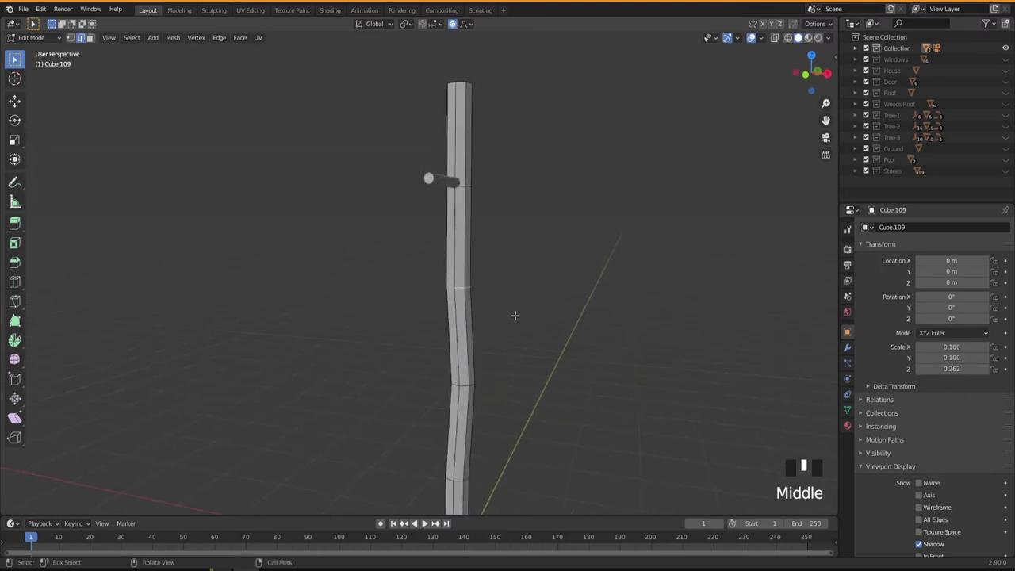
key(g)
click(511, 315)
Step: In Object Mode, move the crossbar about 0.31 m along Y through the post and scale it uniformly by about 1.29
middle_drag(520, 339, 504, 368)
scroll(465, 237, up, 2)
middle_drag(465, 236, 454, 314)
key(Tab)
click(428, 257)
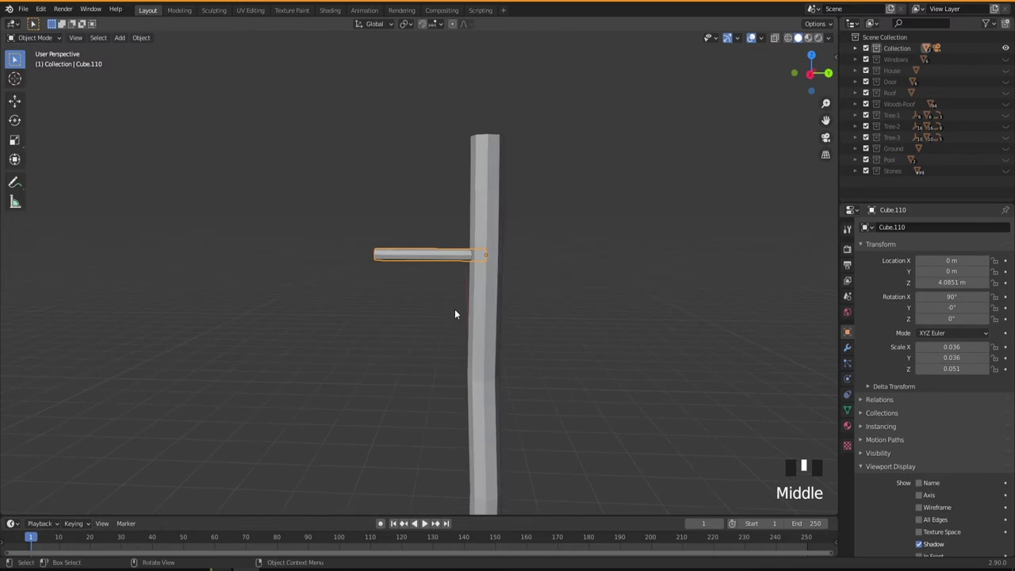
key(g)
key(y)
click(490, 320)
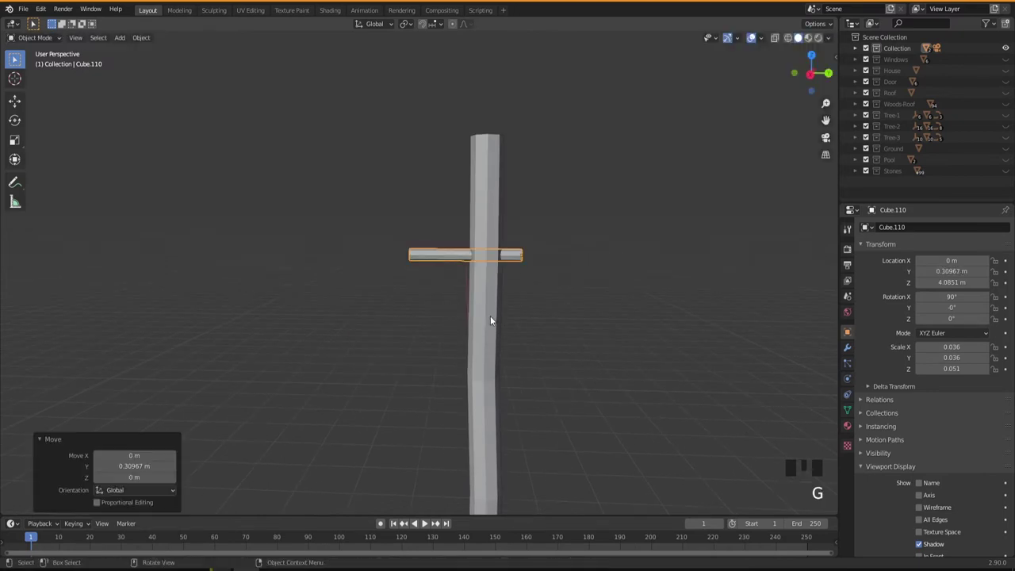
key(s)
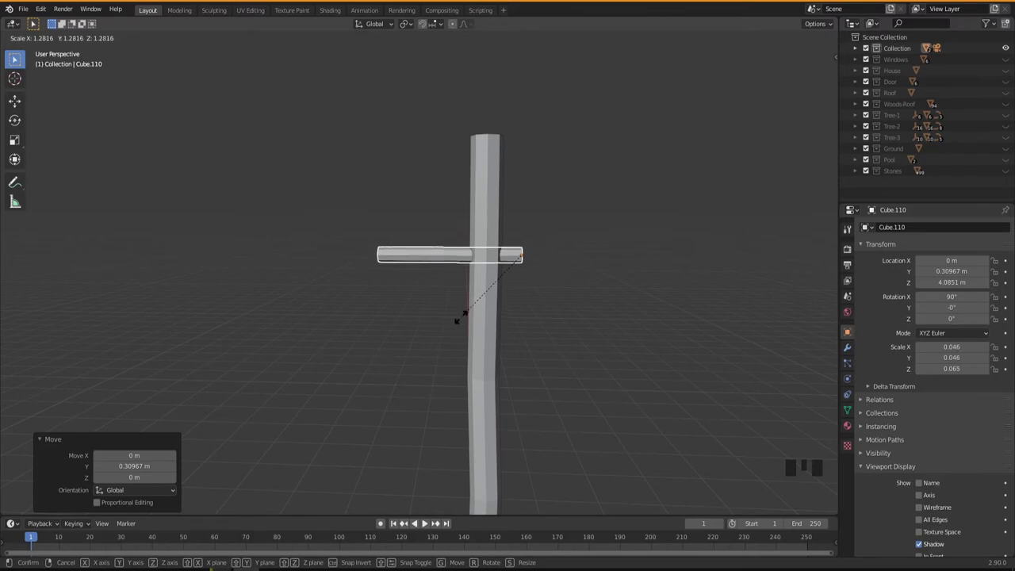
click(455, 328)
Step: Add a cylinder mesh at the origin with 6 vertices
middle_drag(455, 328, 457, 287)
scroll(460, 338, down, 2)
middle_drag(460, 339, 489, 394)
scroll(469, 390, down, 2)
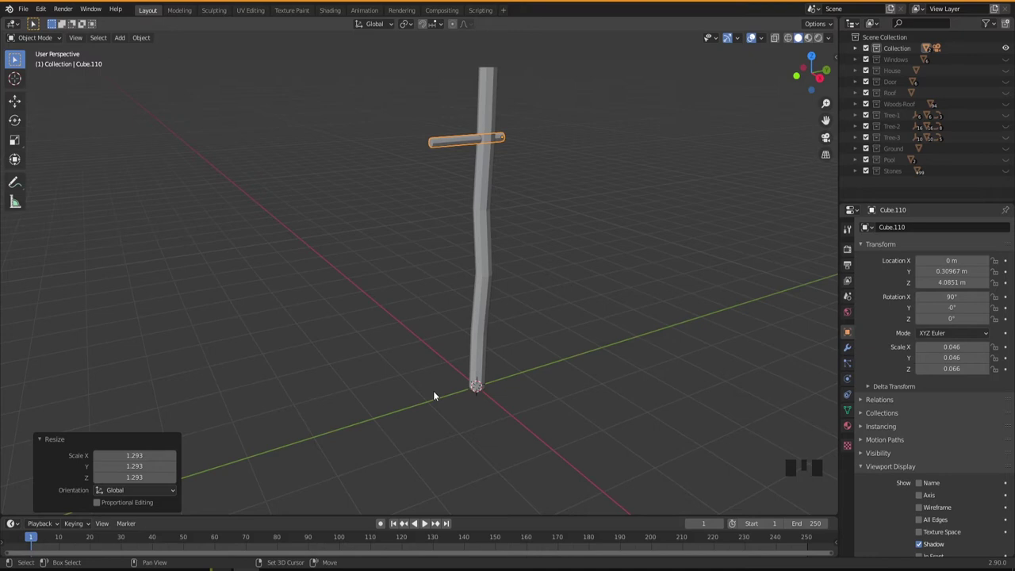
key(shift+a)
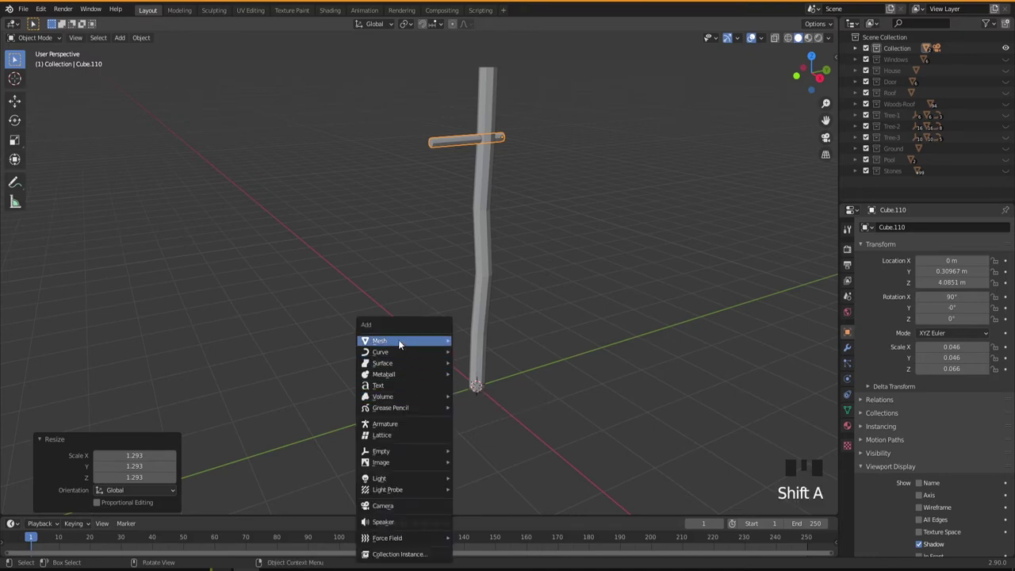
mouse_move(398, 342)
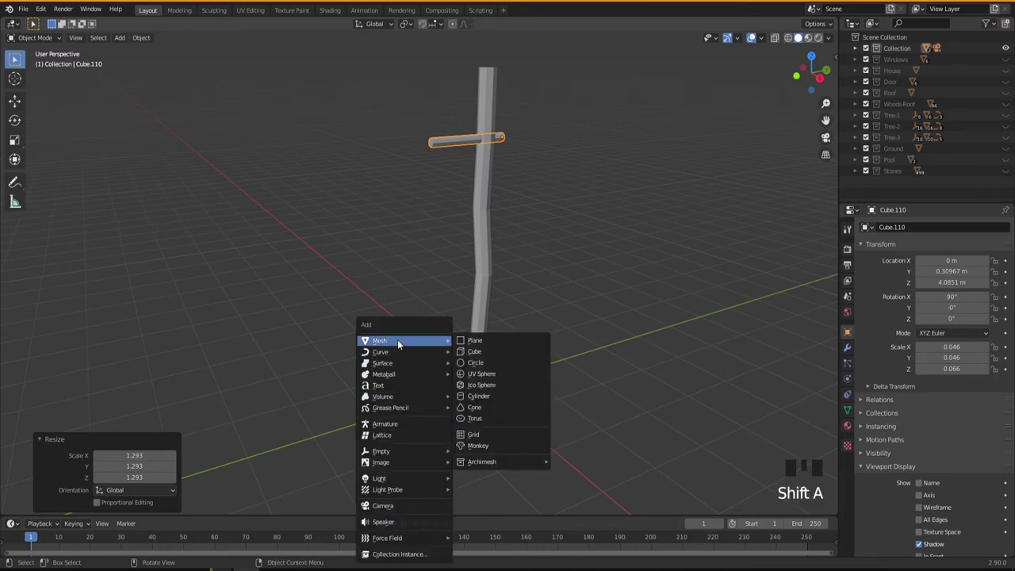
click(481, 397)
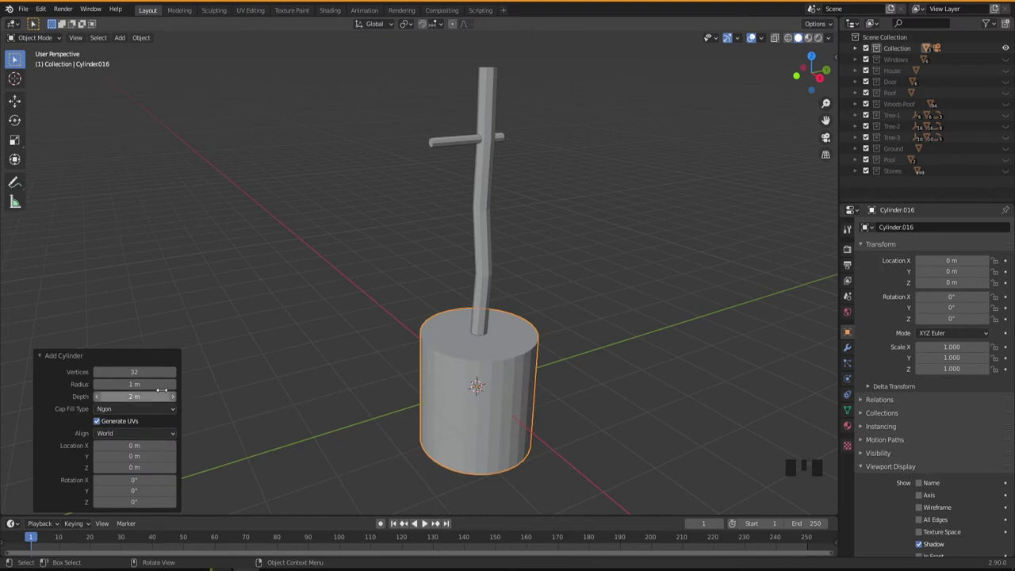
click(143, 373)
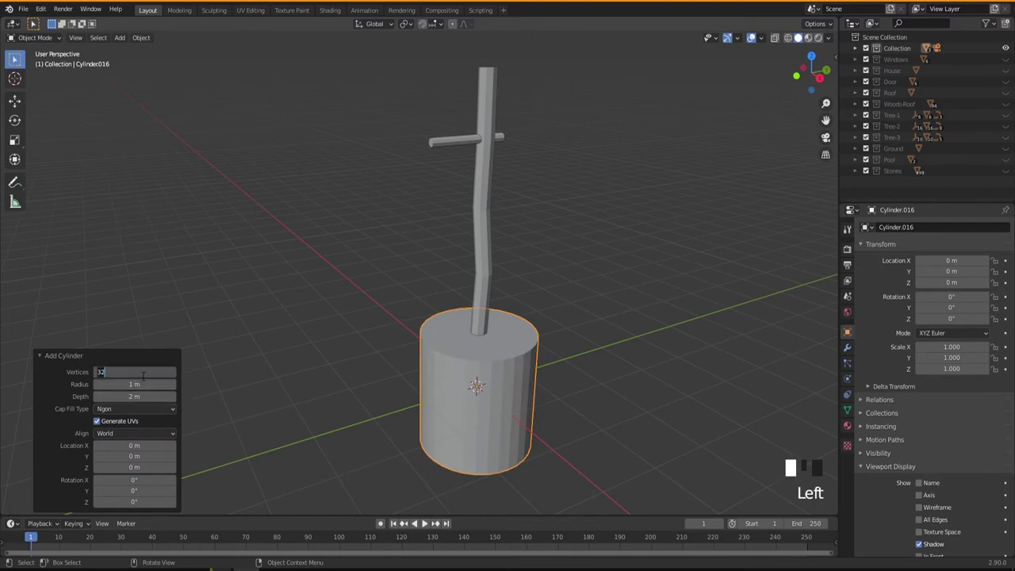
text(6)
key(Return)
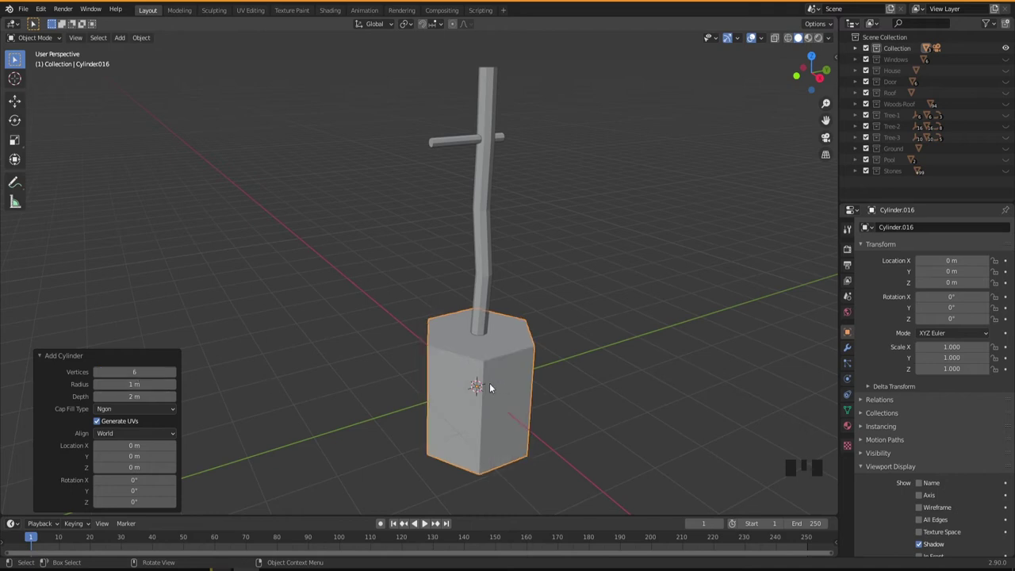
Step: Move the six-sided cylinder about -1.57 m along Y, away from the post's base
click(479, 423)
middle_drag(479, 422, 488, 402)
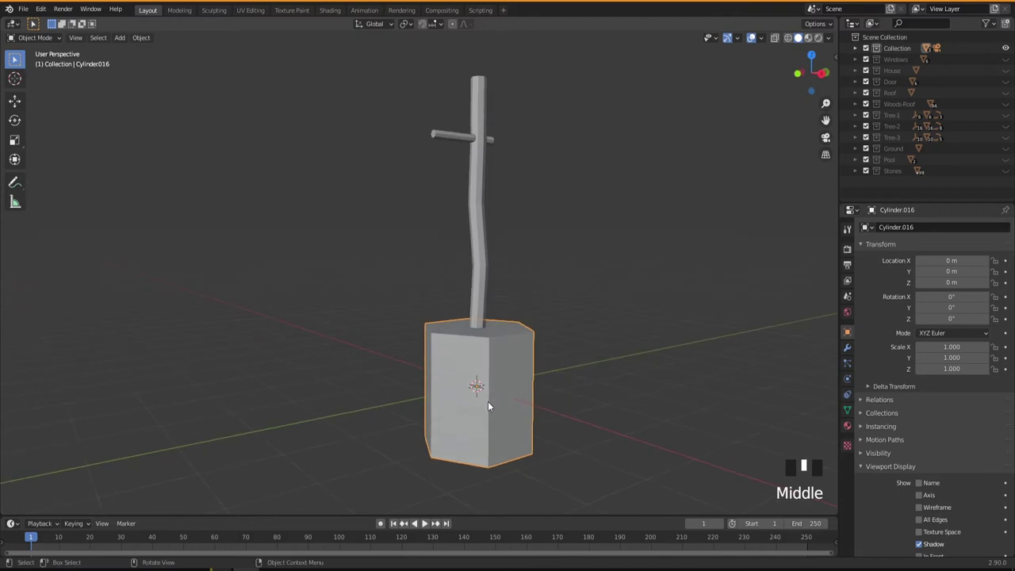
key(g)
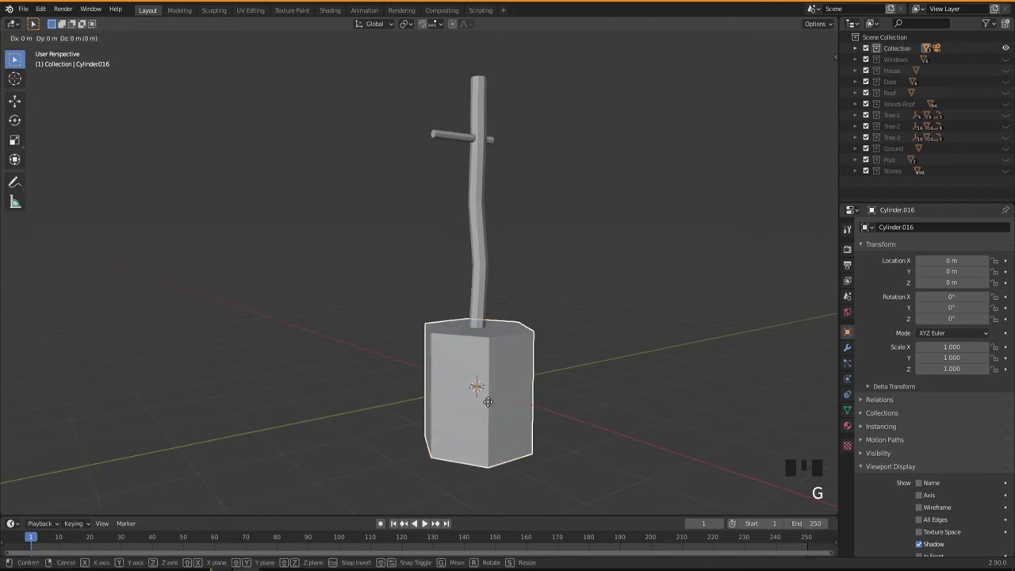
key(y)
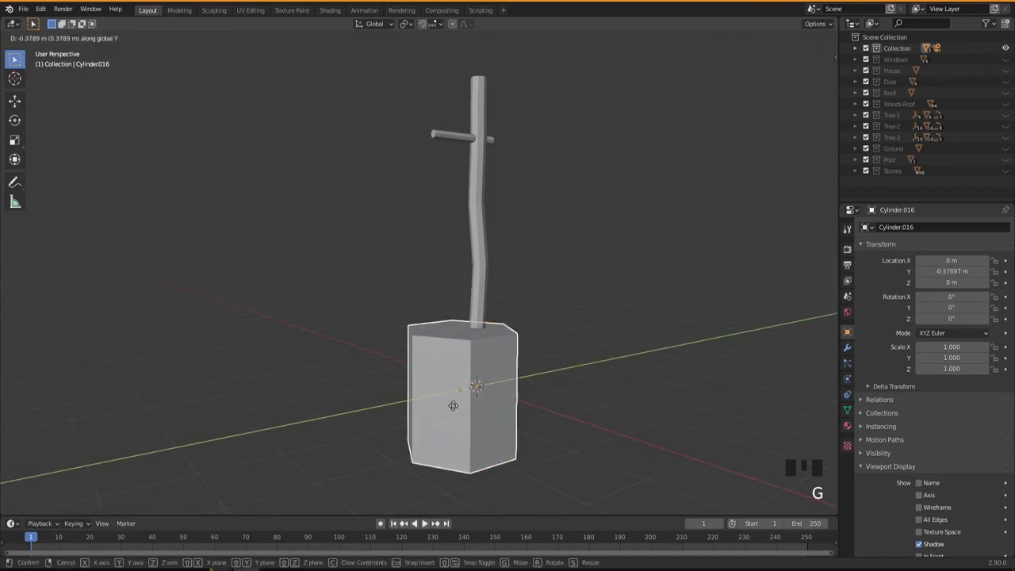
click(411, 407)
Step: Flatten the six-sided cylinder to about 0.13 of its height along Z
mouse_move(420, 427)
middle_down()
mouse_move(411, 428)
mouse_move(421, 428)
middle_up()
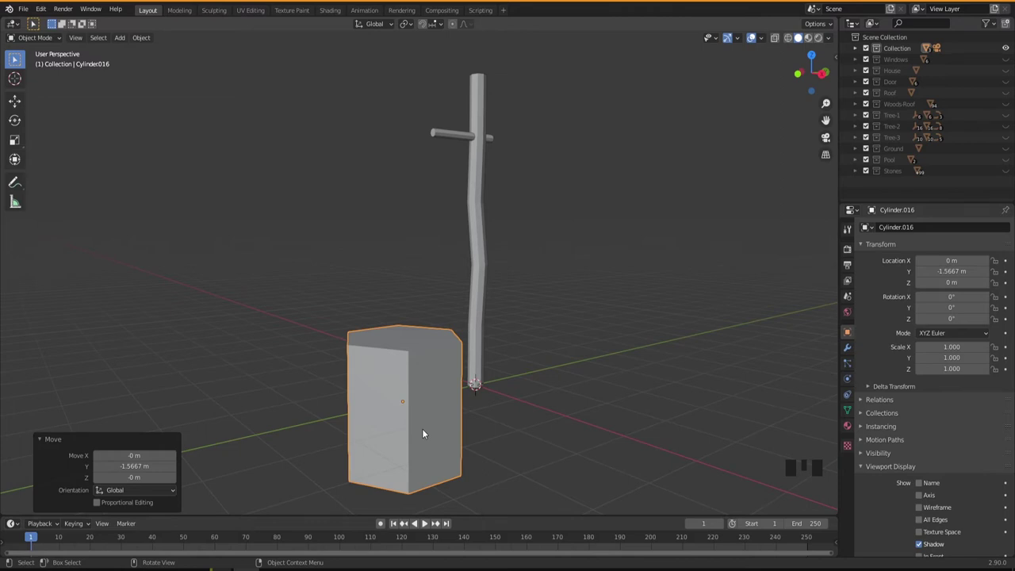
key(s)
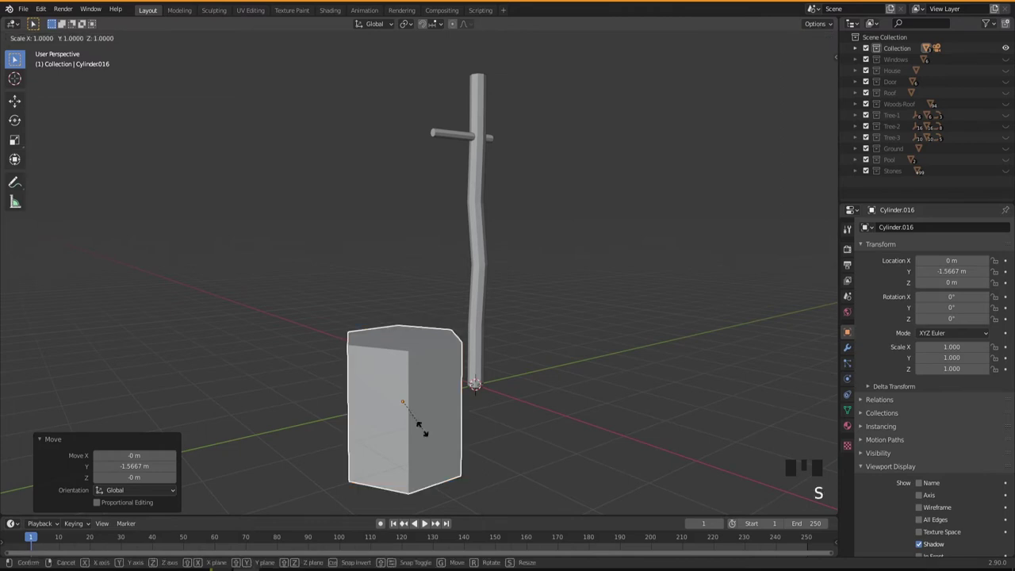
key(z)
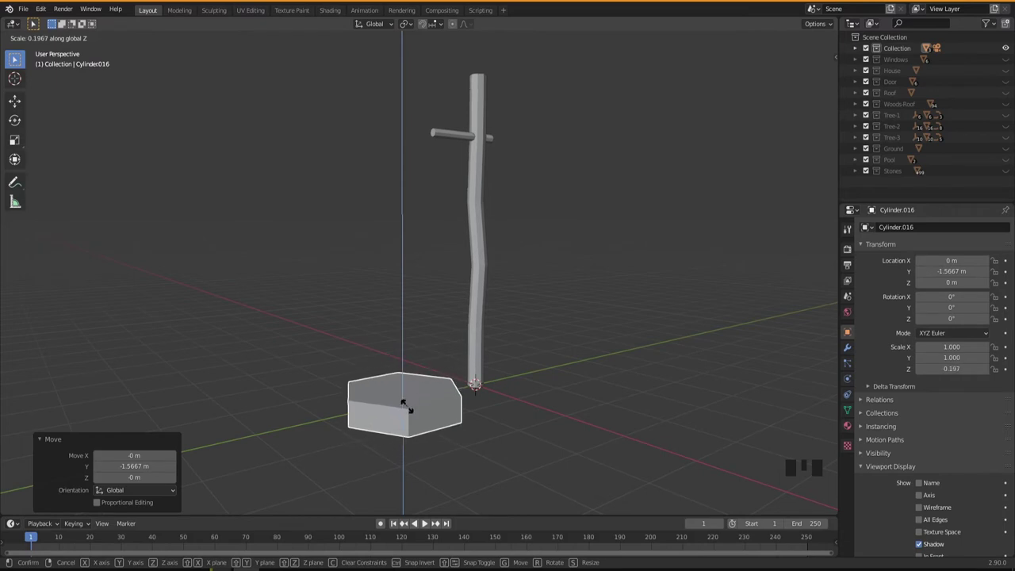
click(407, 408)
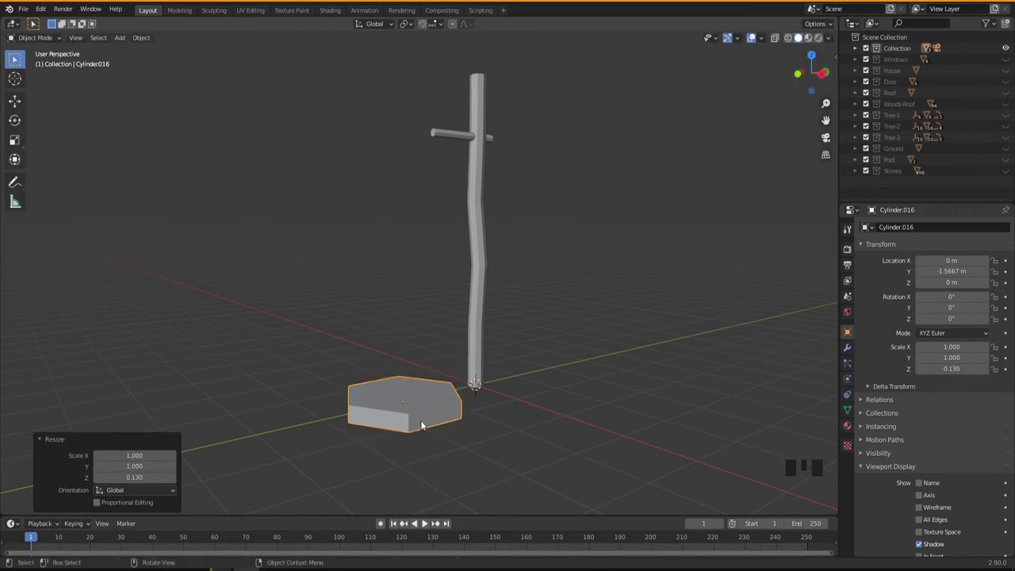
Step: Scale the flat hexagonal disc down uniformly by a factor of about 0.36
middle_drag(422, 425, 419, 440)
scroll(417, 439, up, 3)
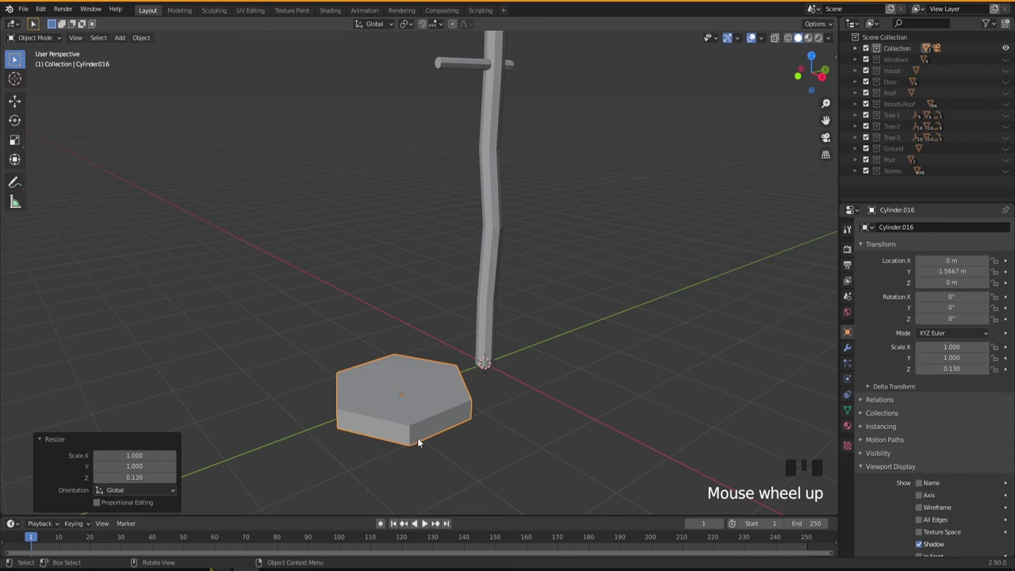
key(s)
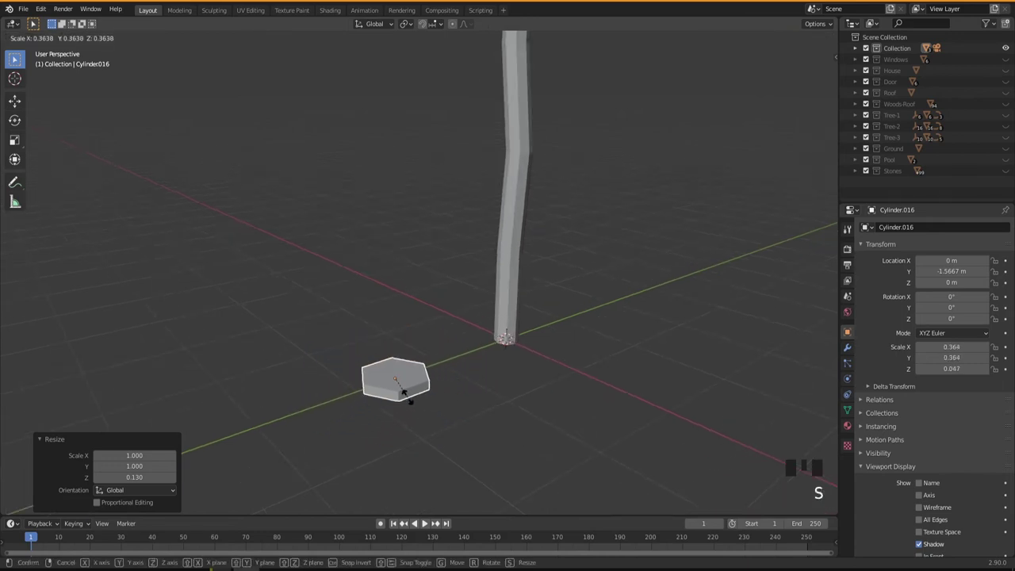
click(404, 394)
middle_drag(406, 395, 437, 429)
scroll(422, 435, down, 2)
scroll(381, 382, up, 1)
scroll(382, 381, up, 5)
scroll(430, 425, up, 2)
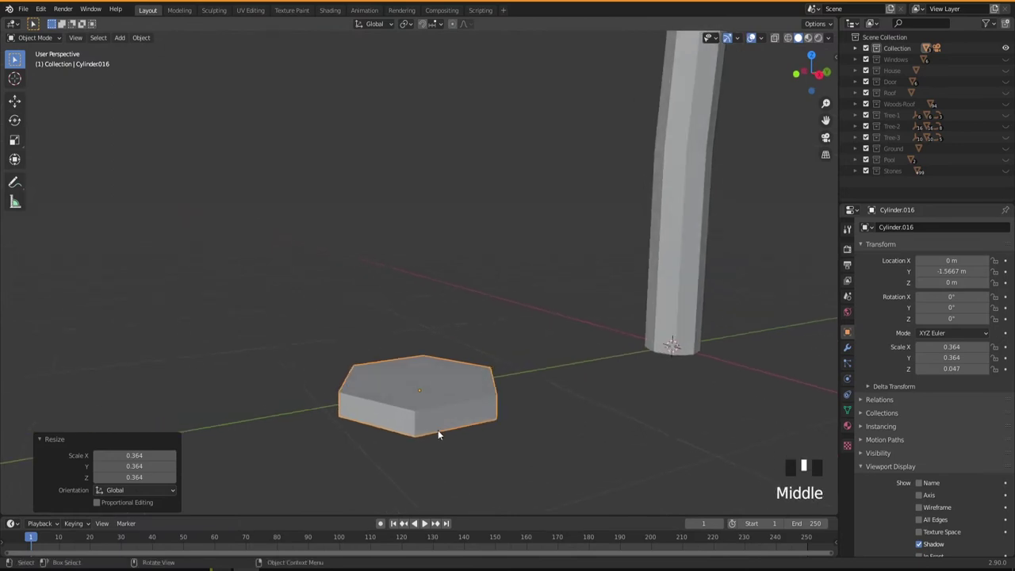
Step: Thicken the hexagonal disc along Z by a factor of about 1.61
key(s)
key(z)
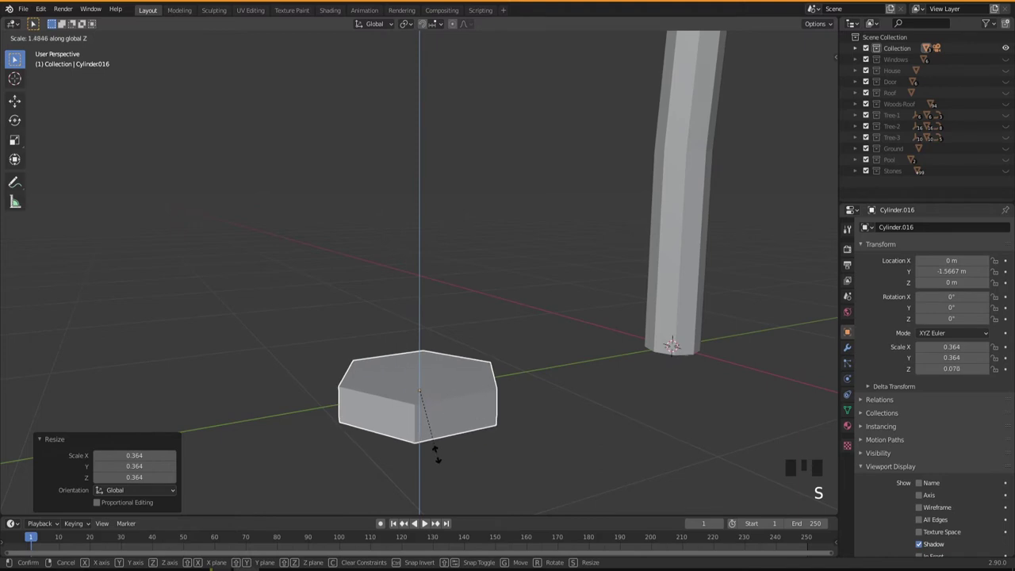
click(437, 462)
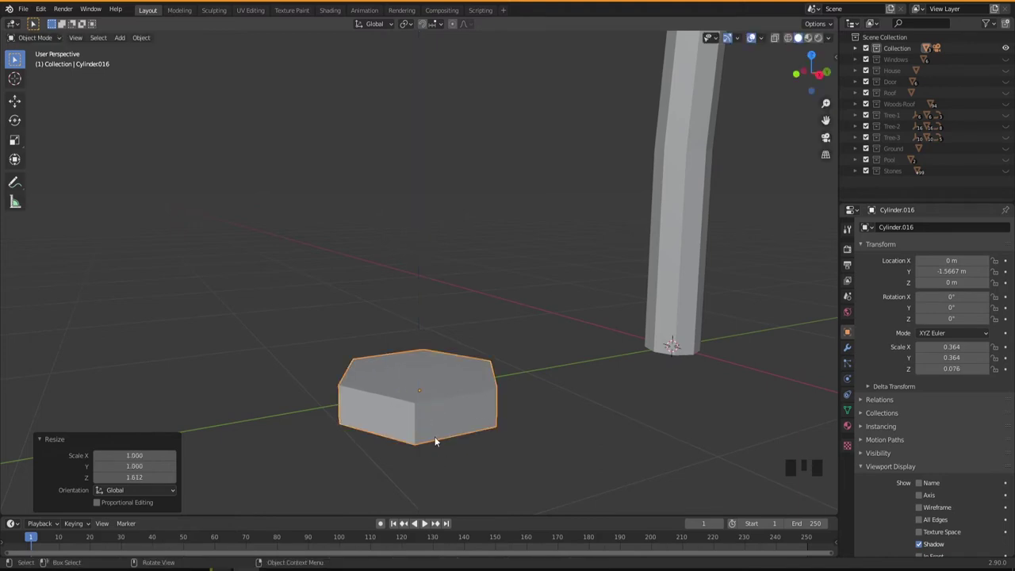
Step: Add two evenly spaced horizontal loop cuts around the sides of the hexagonal disc without sliding them
key(Tab)
middle_drag(435, 438, 431, 431)
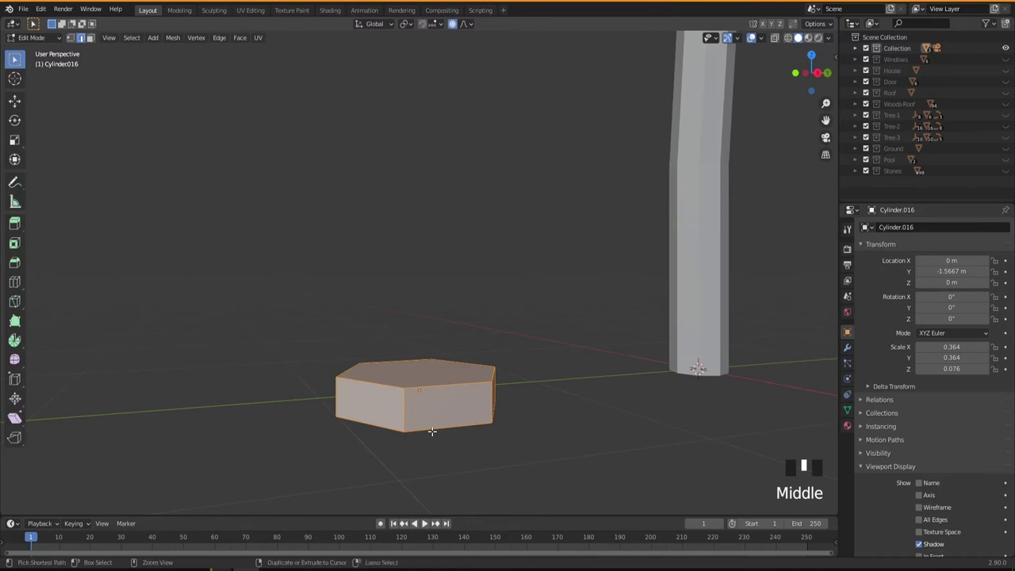
key(ctrl+r)
scroll(400, 410, up, 1)
click(400, 409)
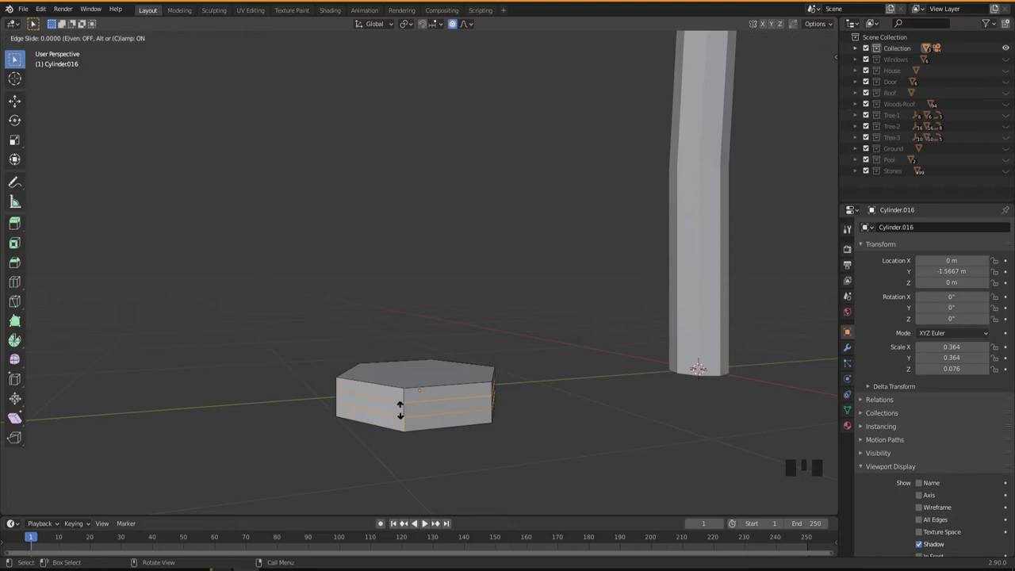
right_click(400, 409)
middle_drag(438, 447, 446, 452)
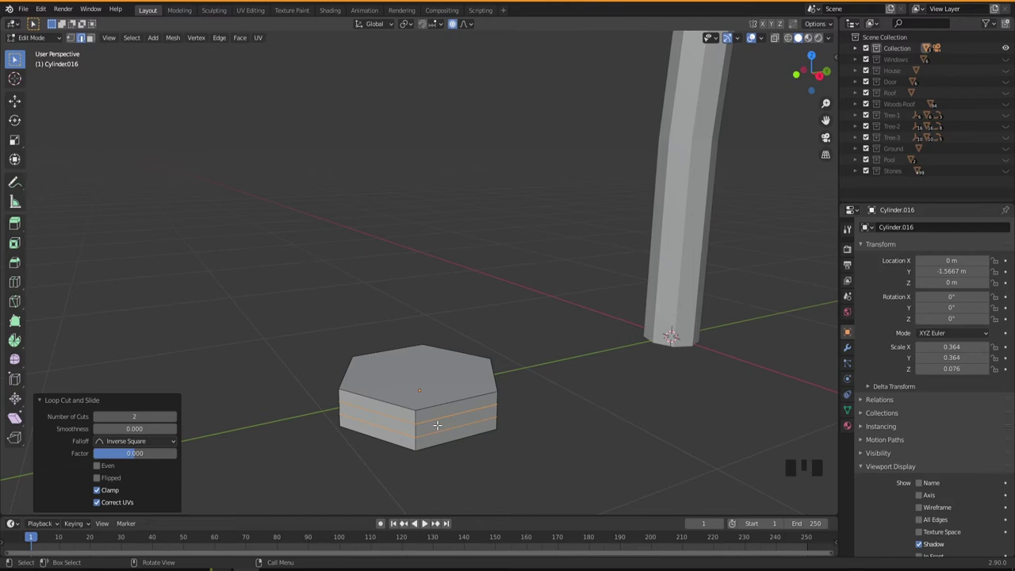
Step: Select all the faces of the middle band around the hexagonal disc in face select mode
key(3)
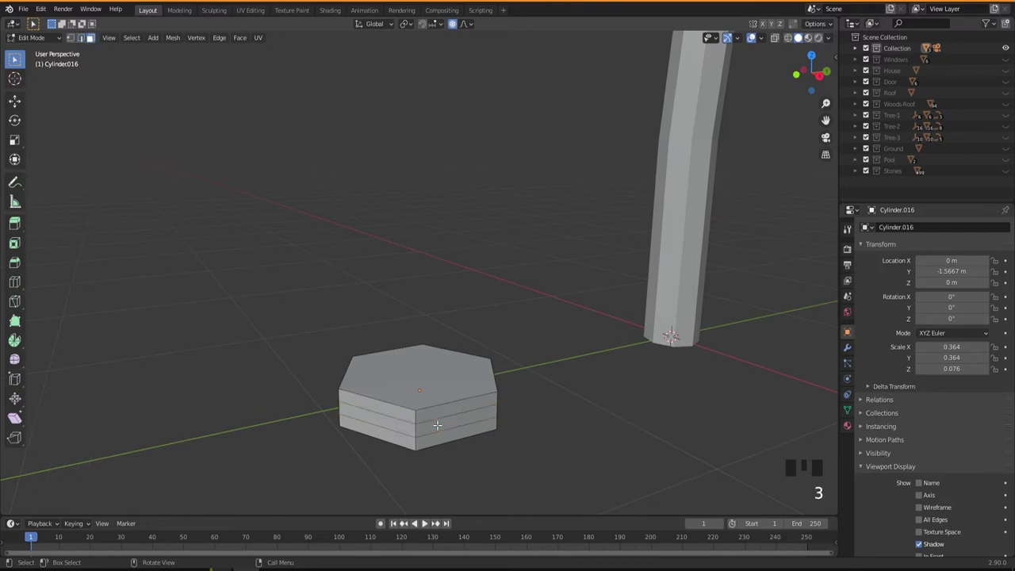
click(437, 425)
shift+click(418, 430)
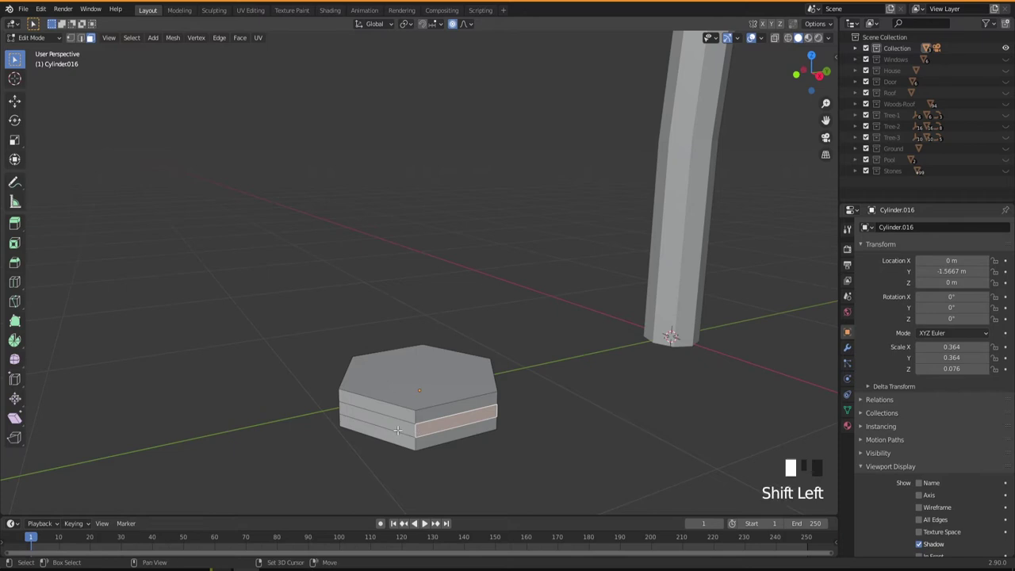
middle_drag(418, 430, 413, 371)
shift+click(316, 433)
shift+click(285, 439)
shift+click(278, 443)
shift+click(258, 443)
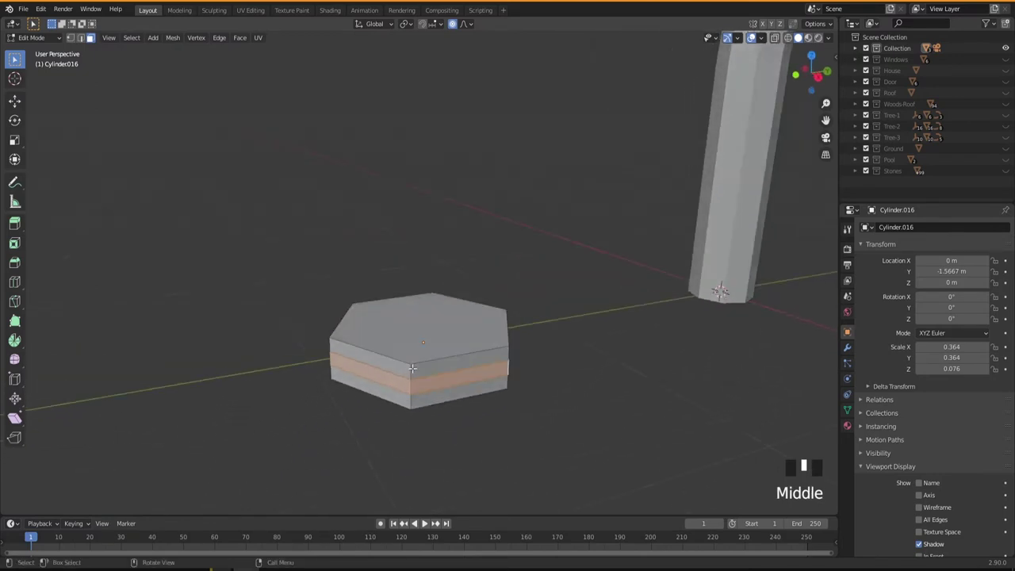
scroll(412, 369, up, 2)
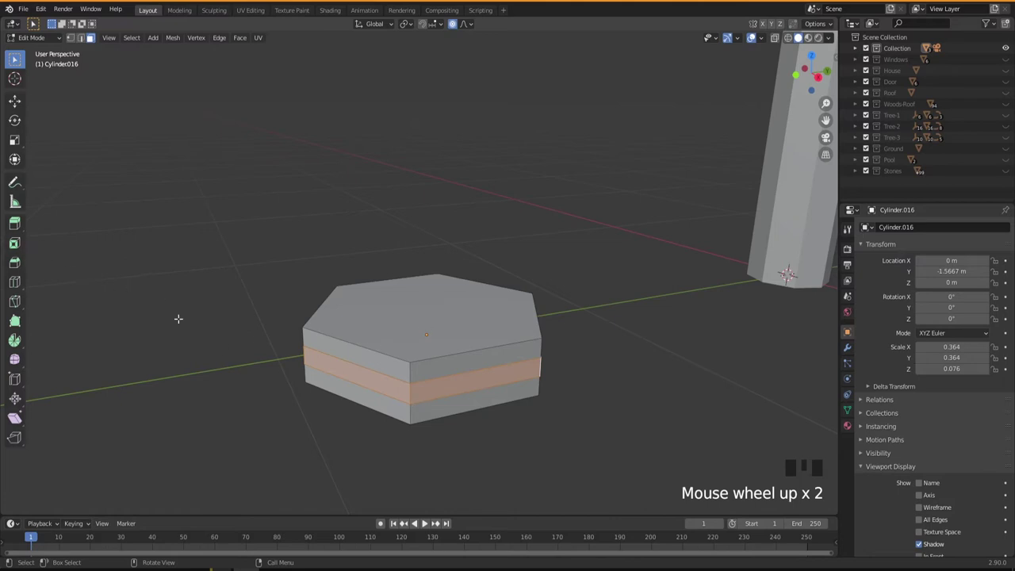
Step: Extrude the middle band slightly outward along its normals, with Offset Even enabled
click(17, 225)
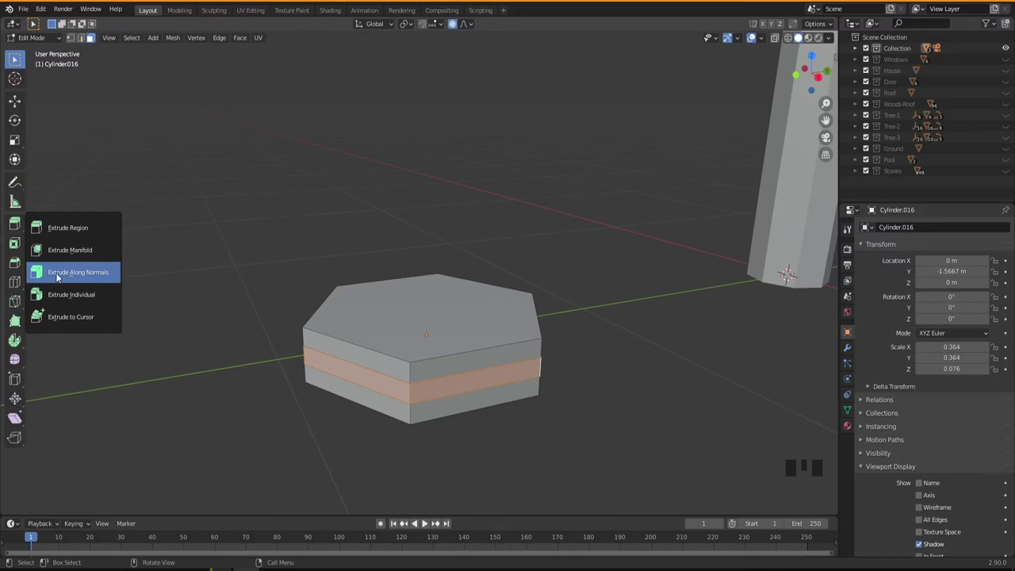
click(103, 273)
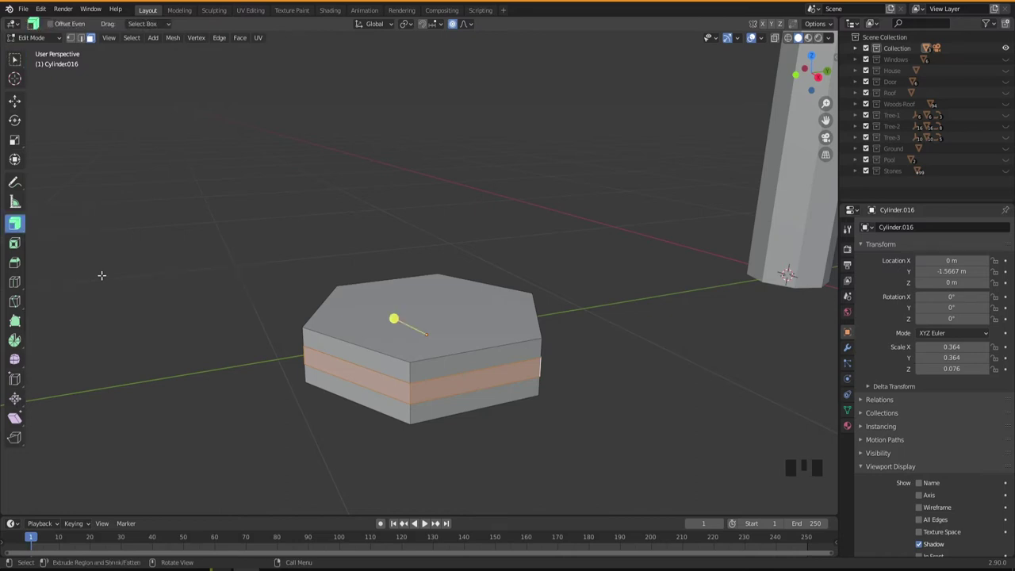
drag(394, 319, 385, 304)
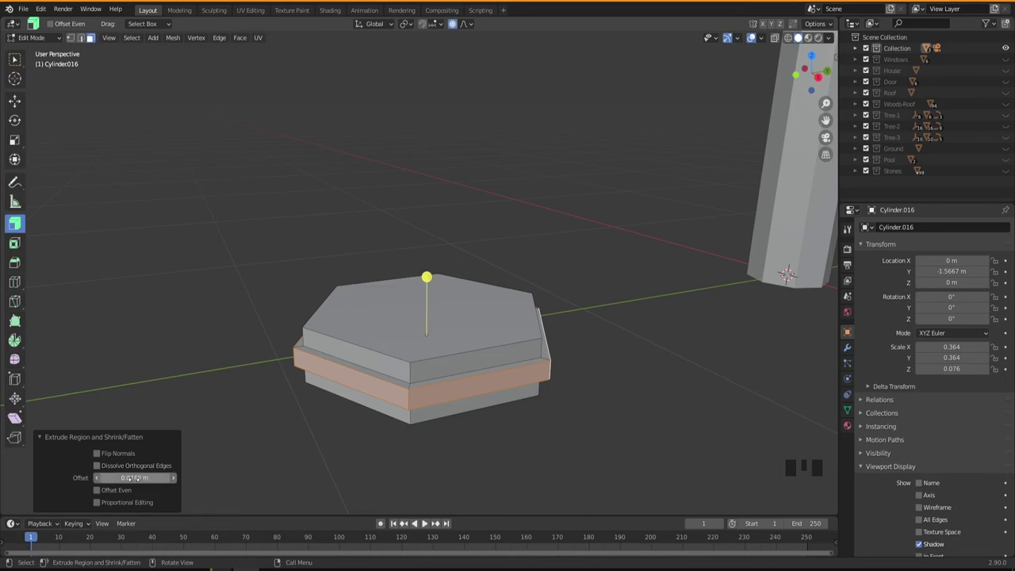
click(97, 490)
Step: Duplicate the top hexagonal face of the disc and raise the copy about 0.677 m along Z
middle_drag(452, 435, 209, 254)
click(449, 321)
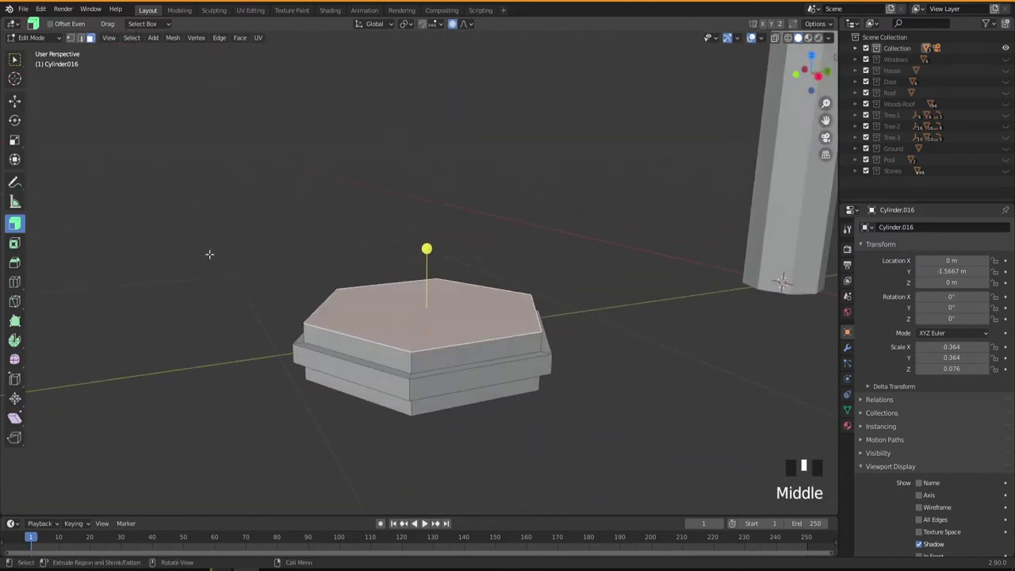
click(14, 59)
middle_drag(470, 415, 478, 469)
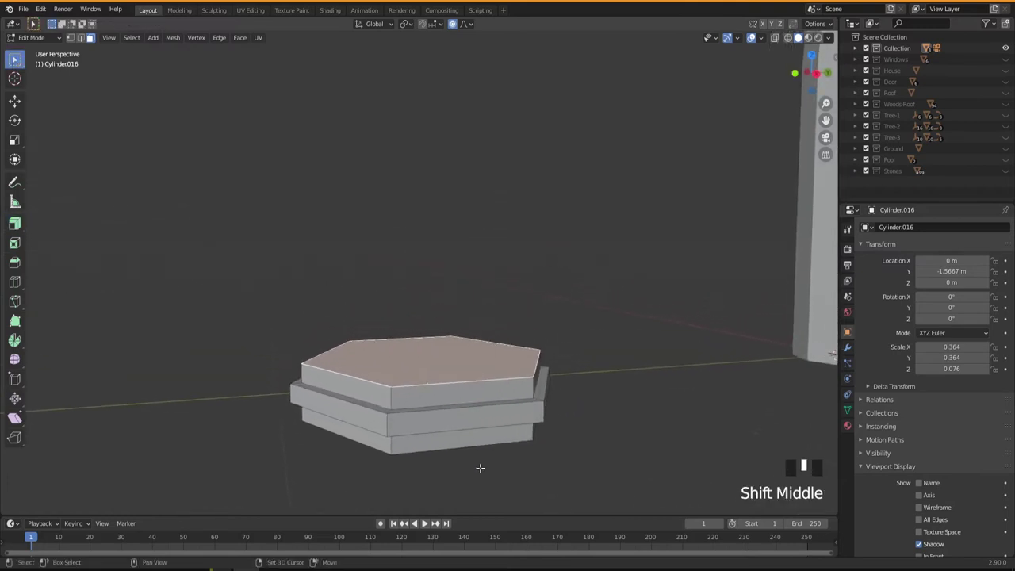
scroll(480, 468, down, 2)
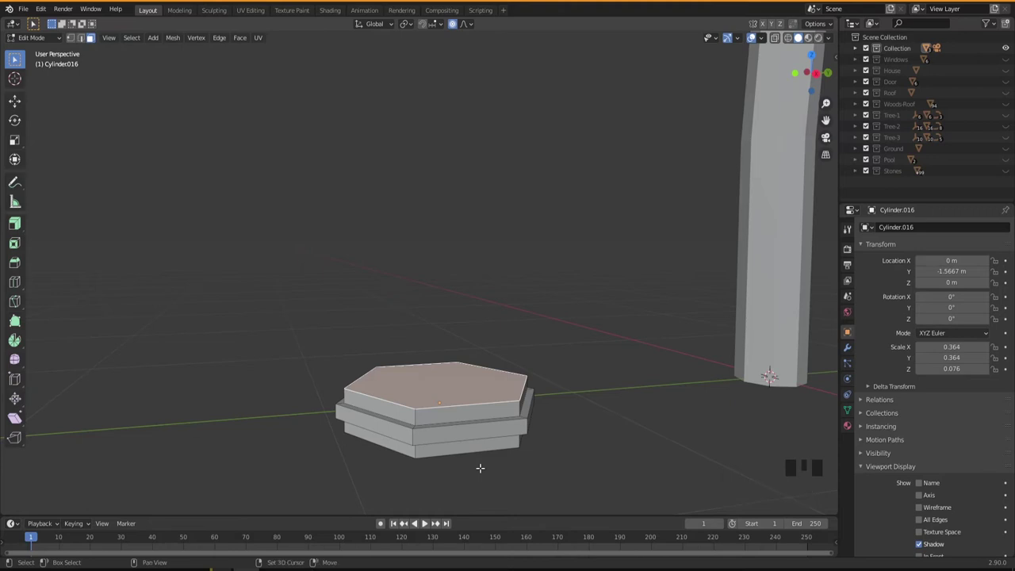
key(shift+d)
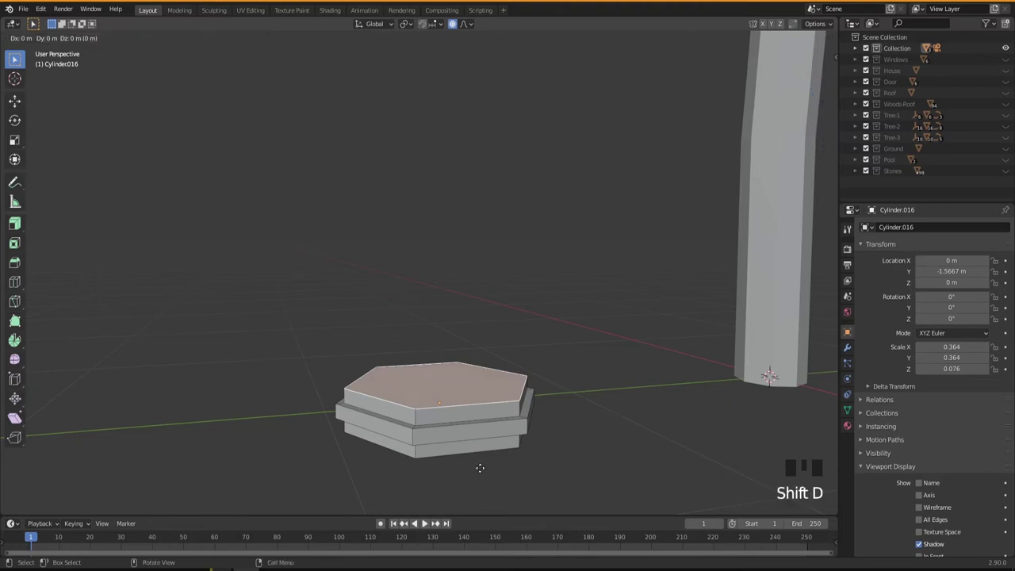
key(z)
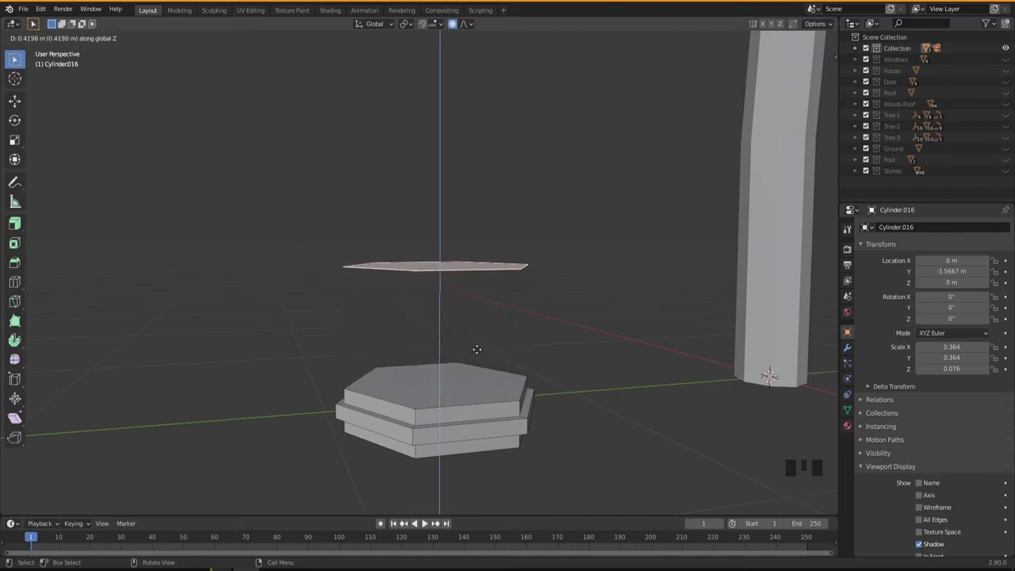
click(471, 282)
Step: Extrude the duplicated hexagon upward twice along Z, by about 0.086 m and about 0.065 m
middle_drag(471, 282, 494, 310)
scroll(482, 370, down, 2)
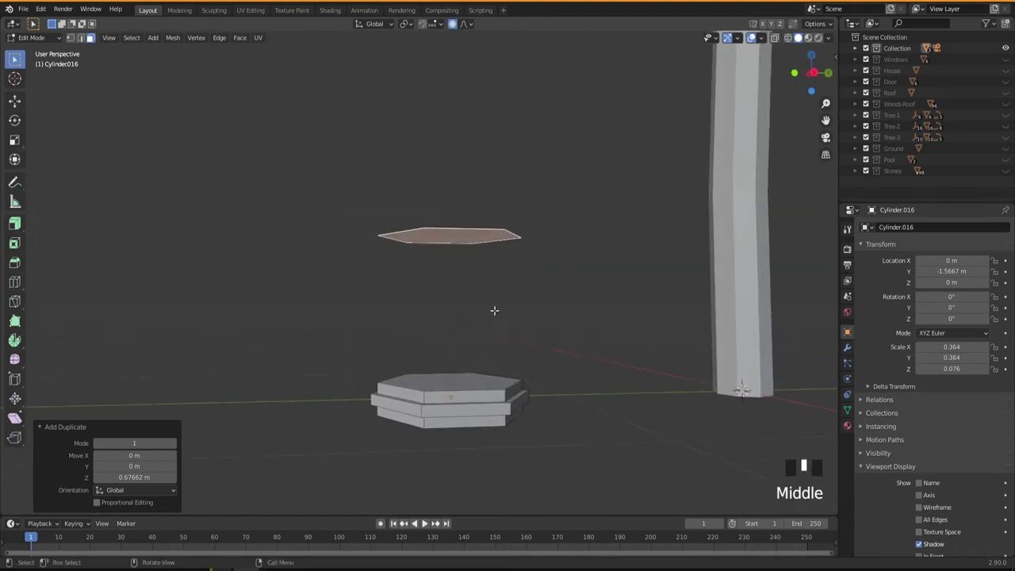
middle_drag(431, 272, 469, 385)
scroll(468, 399, up, 1)
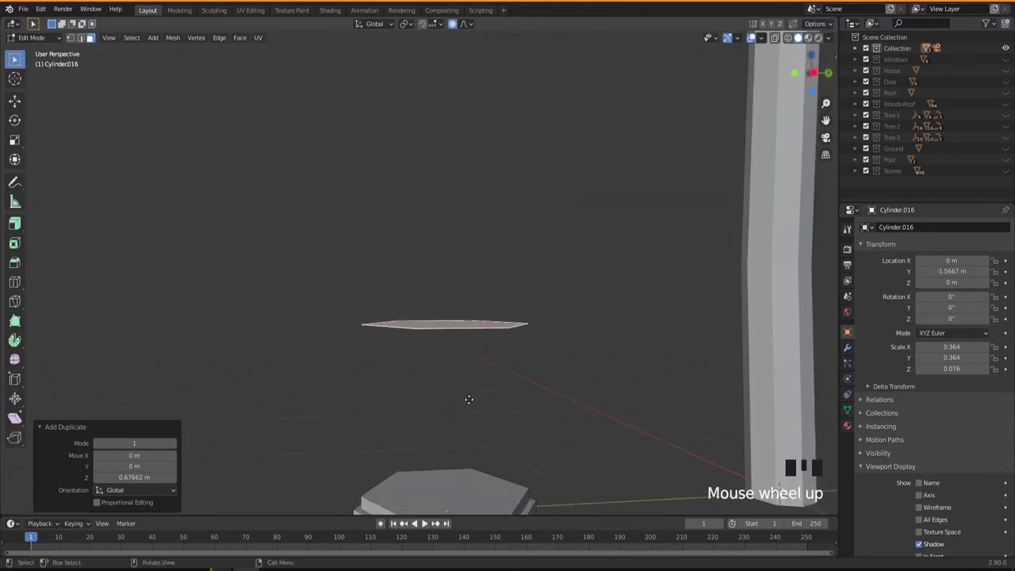
key(e)
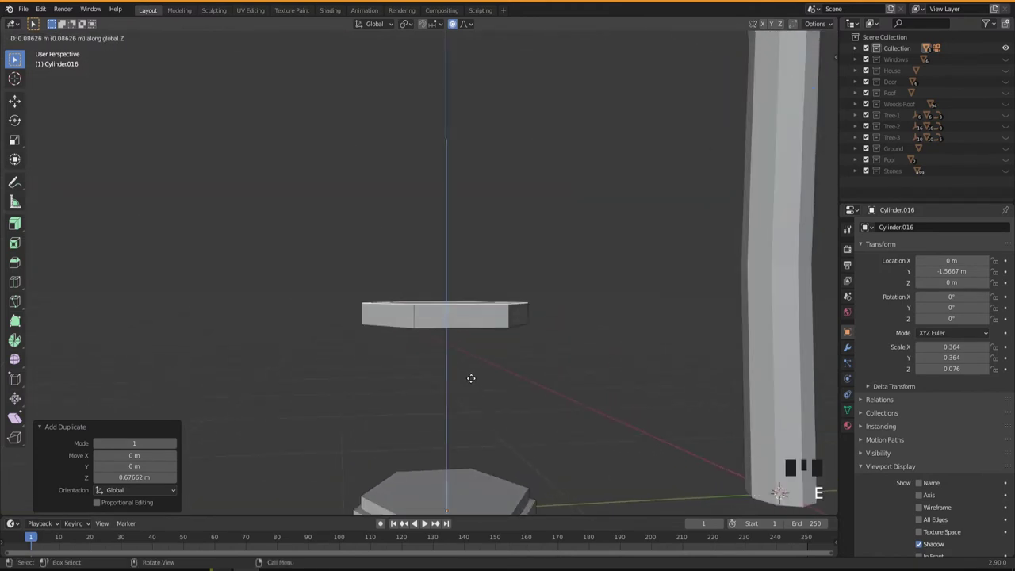
click(471, 378)
middle_drag(471, 379, 476, 408)
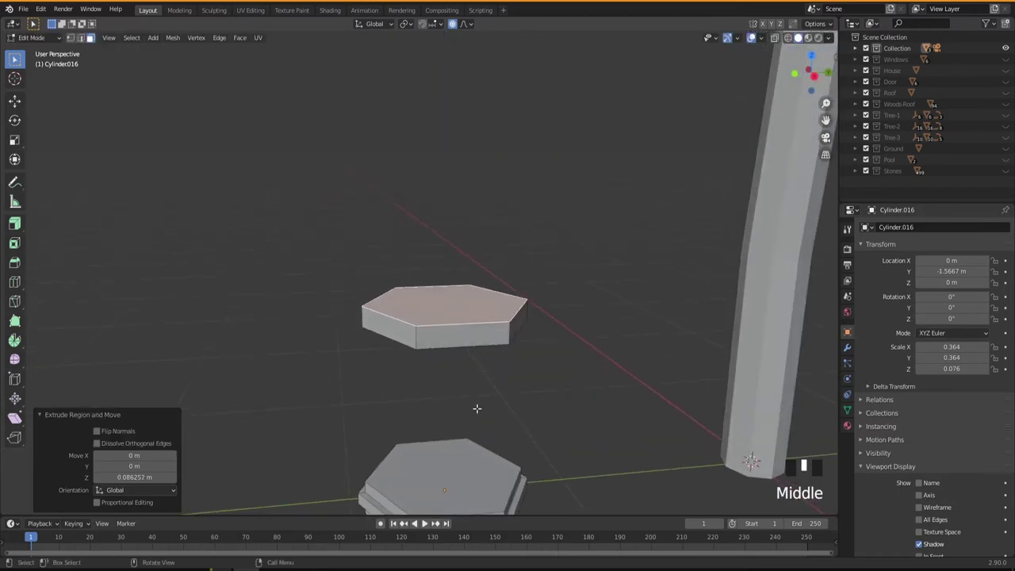
key(e)
key(z)
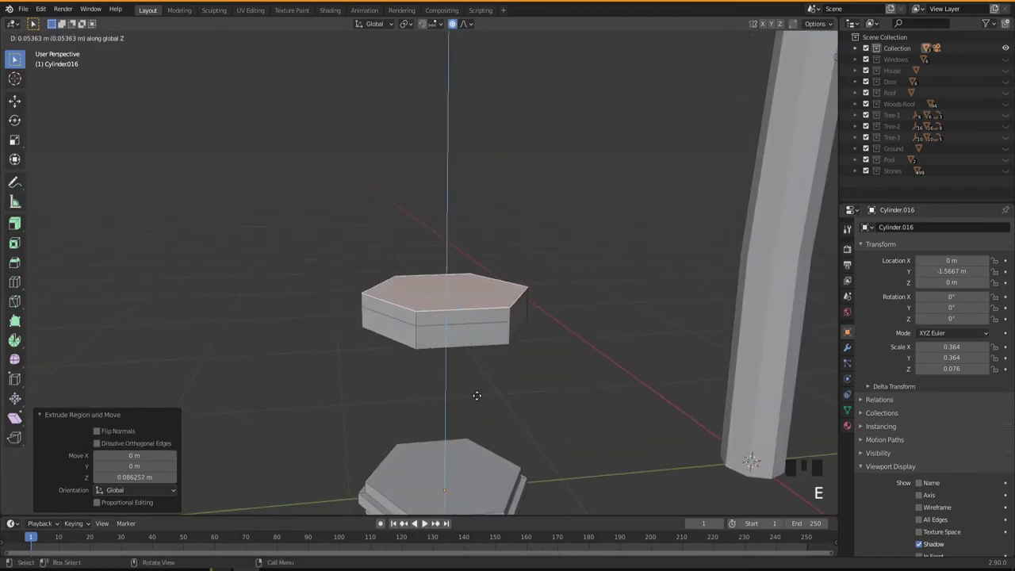
click(476, 393)
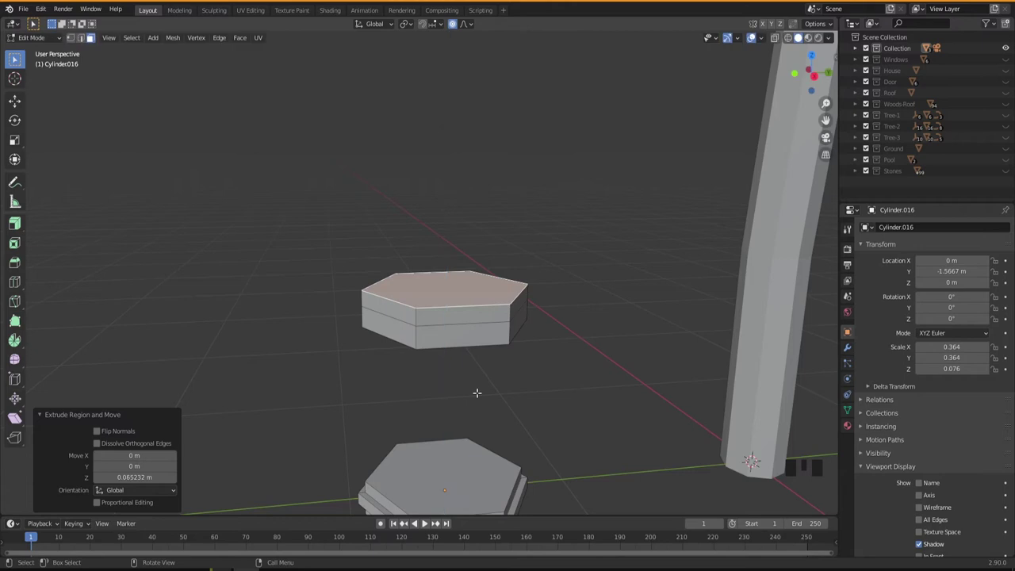
Step: Turn off proportional editing and scale the upper piece's top face by about 0.79 to form a sloped edge
key(s)
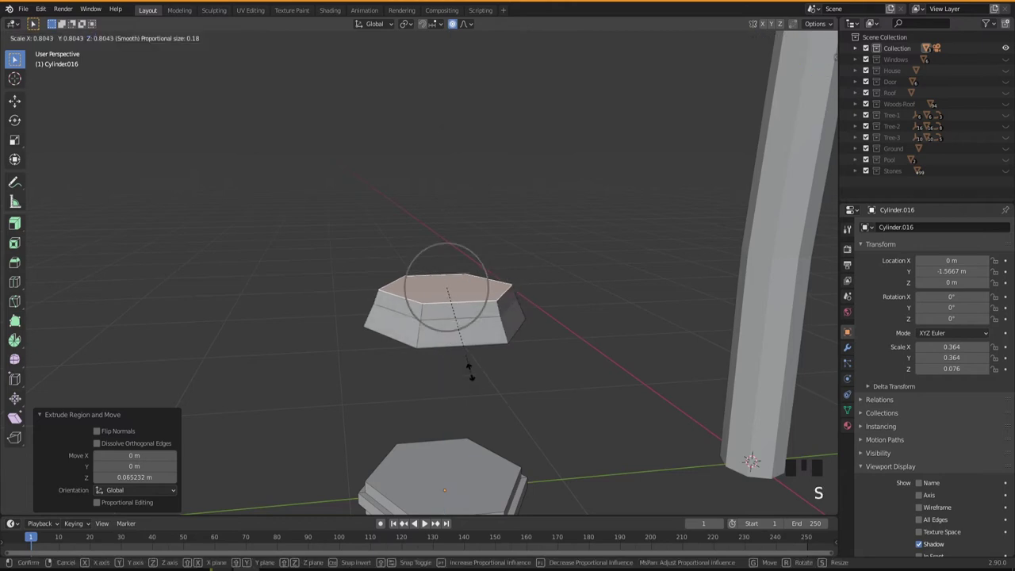
right_click(470, 372)
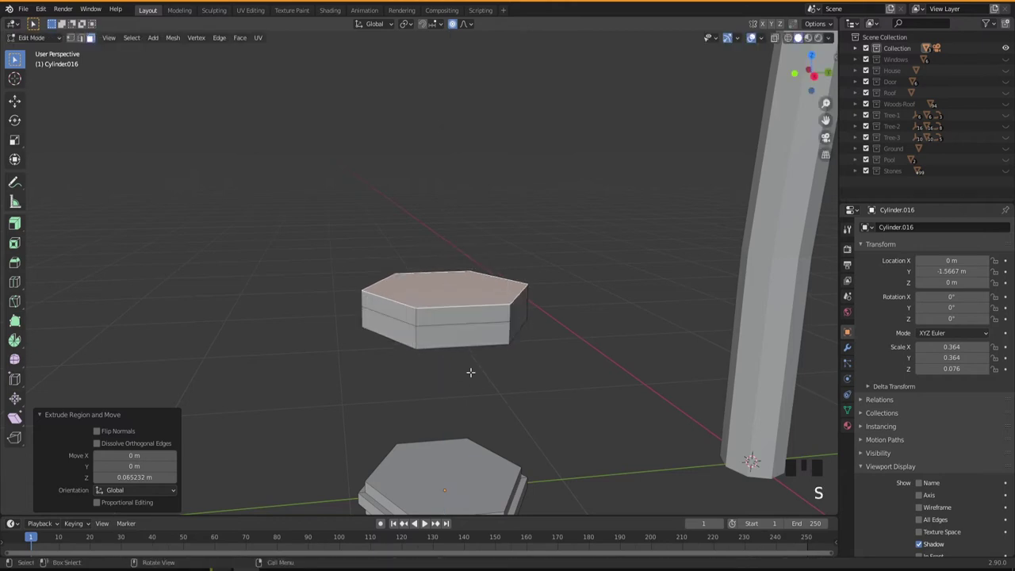
click(452, 25)
key(s)
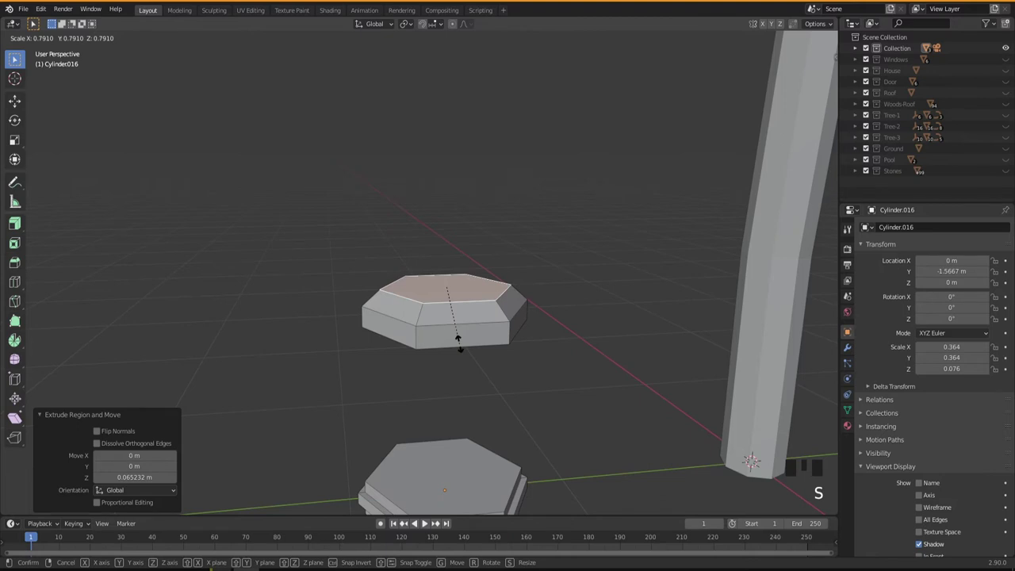
click(458, 340)
Step: Extrude the narrowed top face upward along Z by about 0.044 m
mouse_move(463, 375)
middle_down()
mouse_move(456, 353)
mouse_move(458, 374)
middle_up()
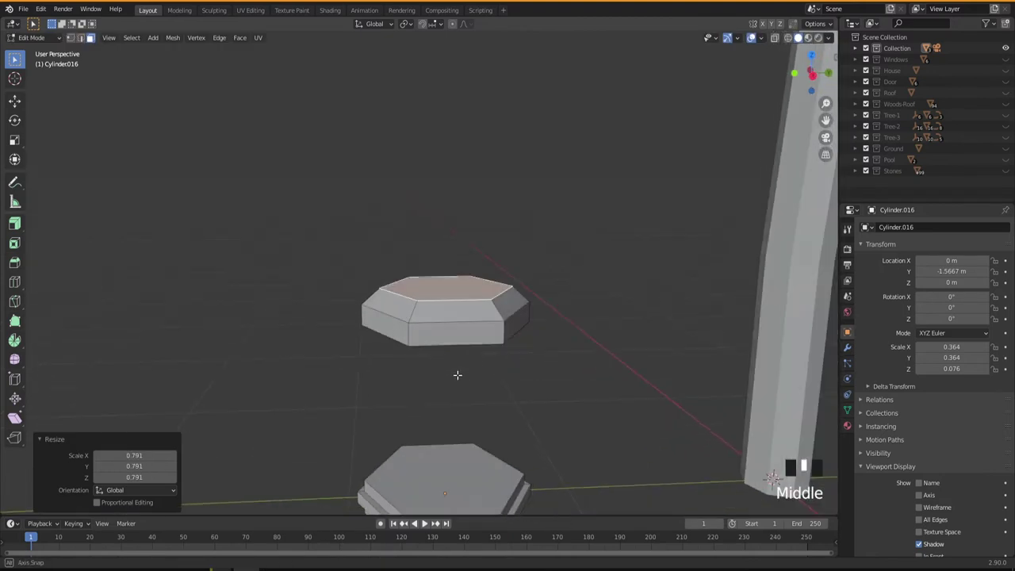
key(e)
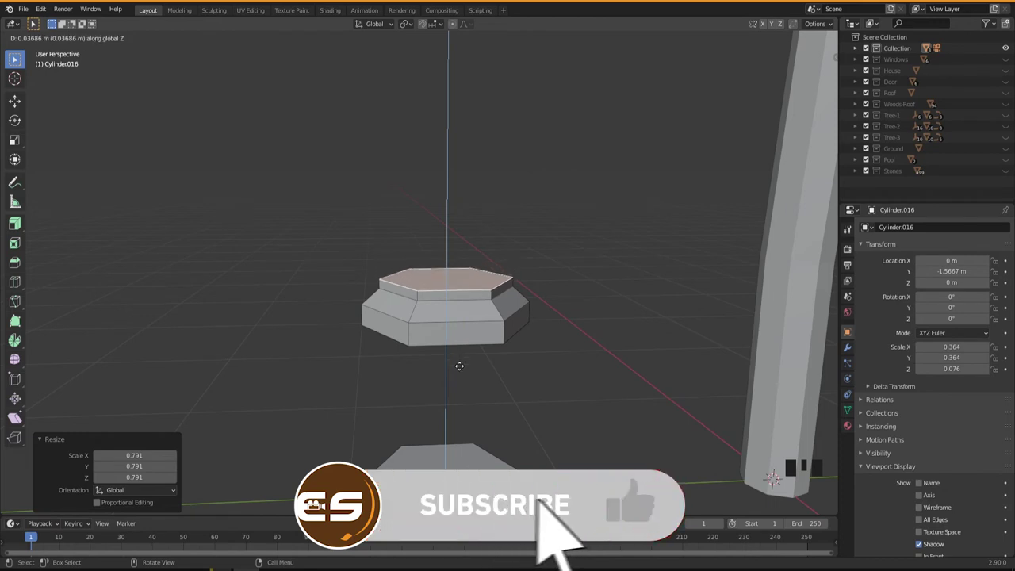
click(460, 364)
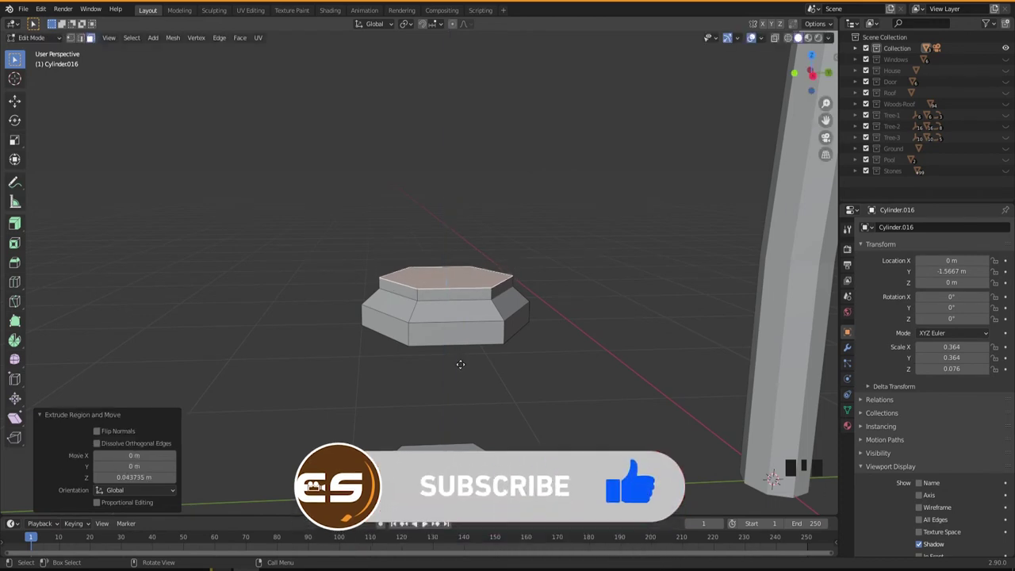
Step: Extrude the top face about 0.043 m further up and scale it by about 0.60 to form a second slope
key(e)
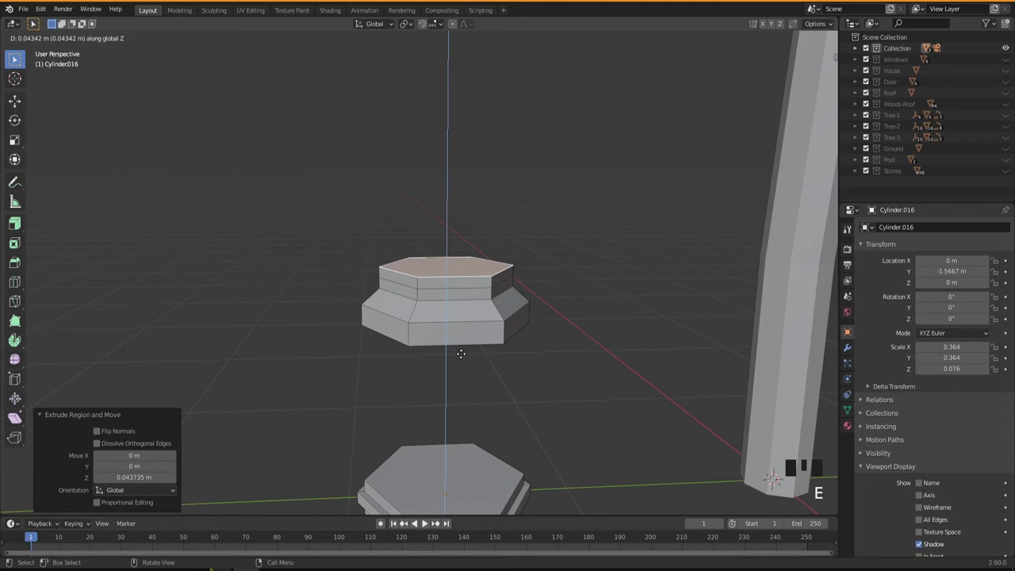
click(460, 354)
key(s)
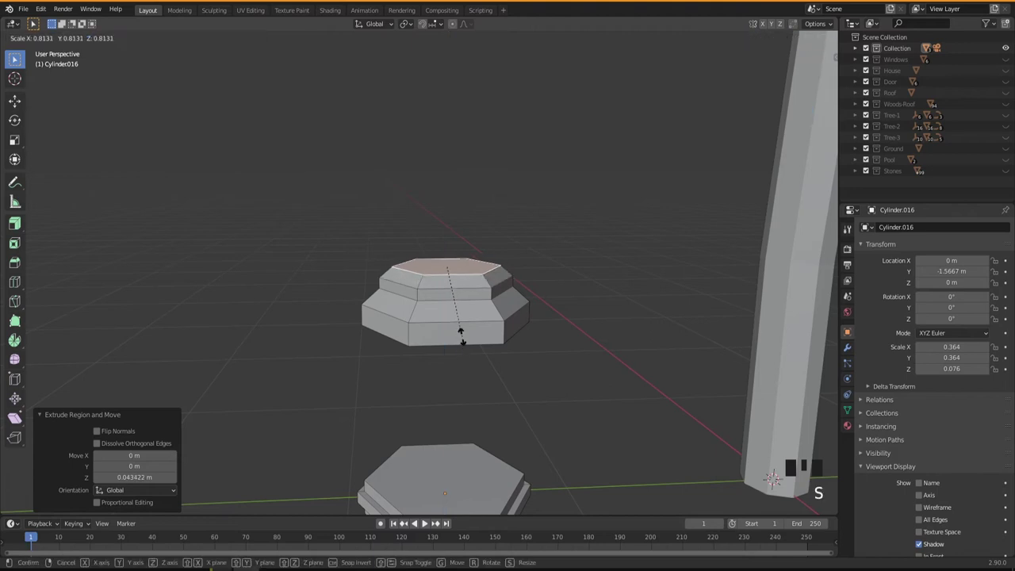
click(464, 318)
Step: Extrude the roof's top face upward by about 0.115 m and scale it by about 0.456 to form a steeper slope
mouse_move(464, 369)
middle_down()
mouse_move(442, 351)
mouse_move(458, 355)
mouse_move(469, 379)
mouse_move(464, 367)
middle_up()
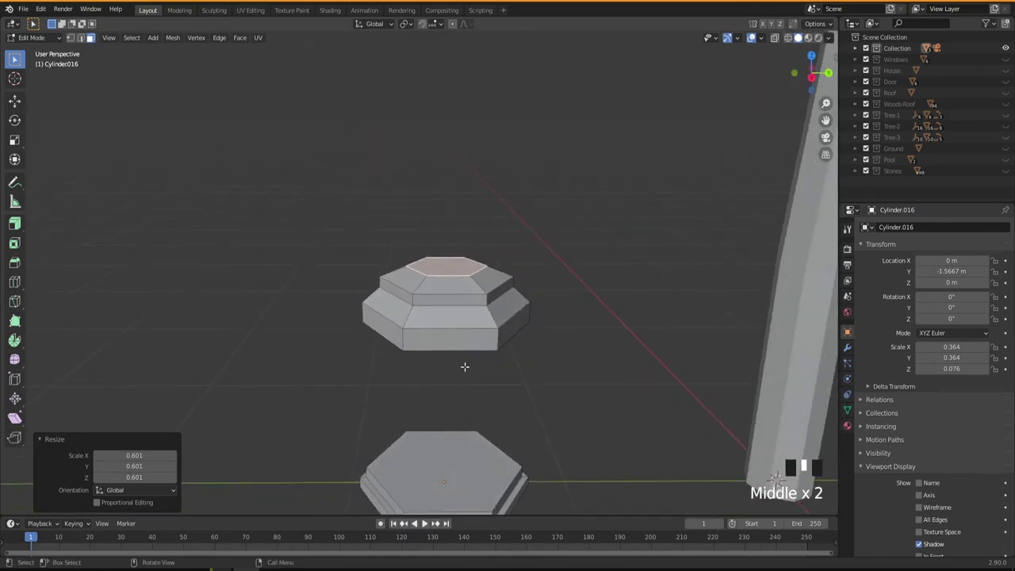
key(e)
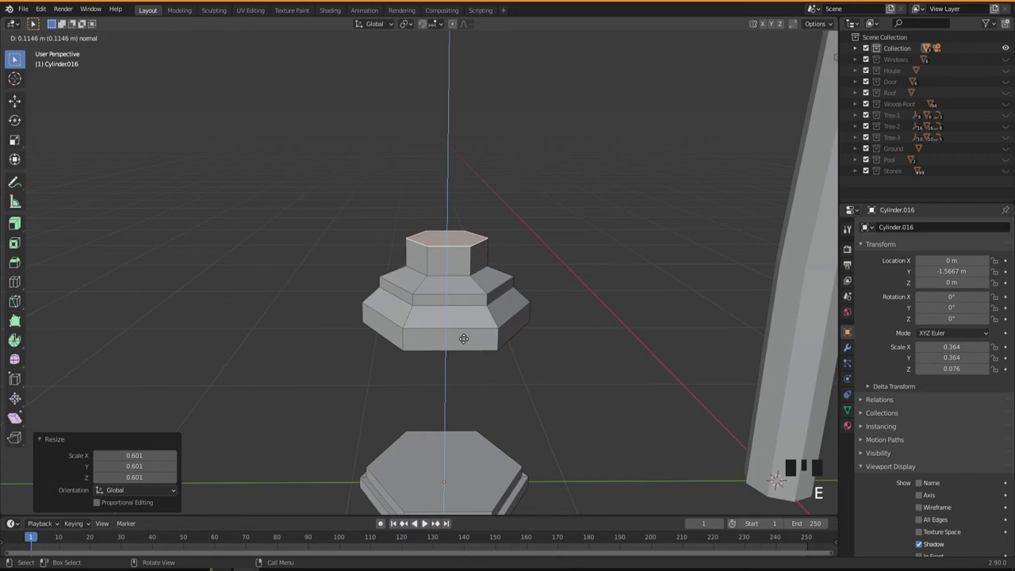
click(464, 338)
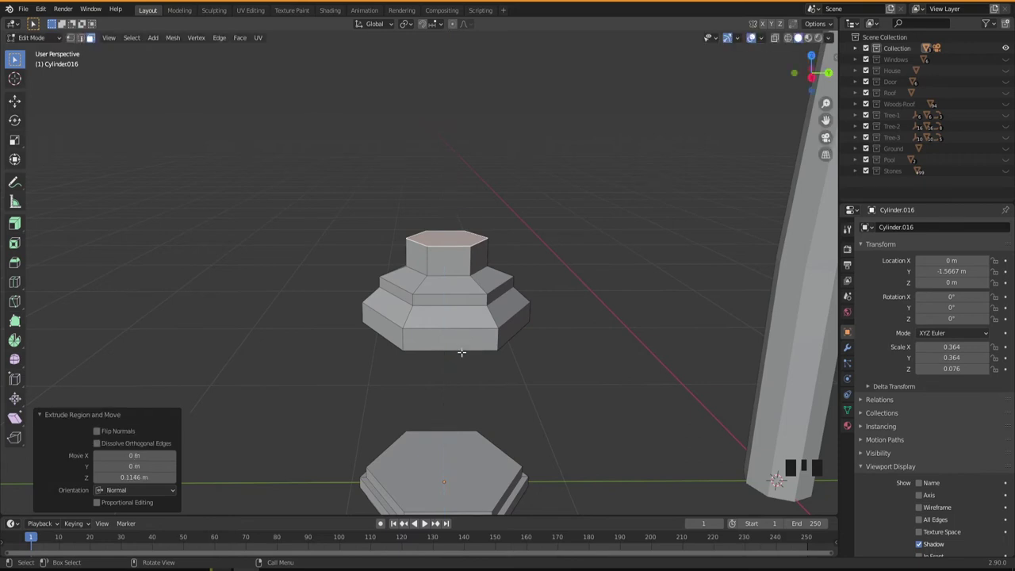
key(s)
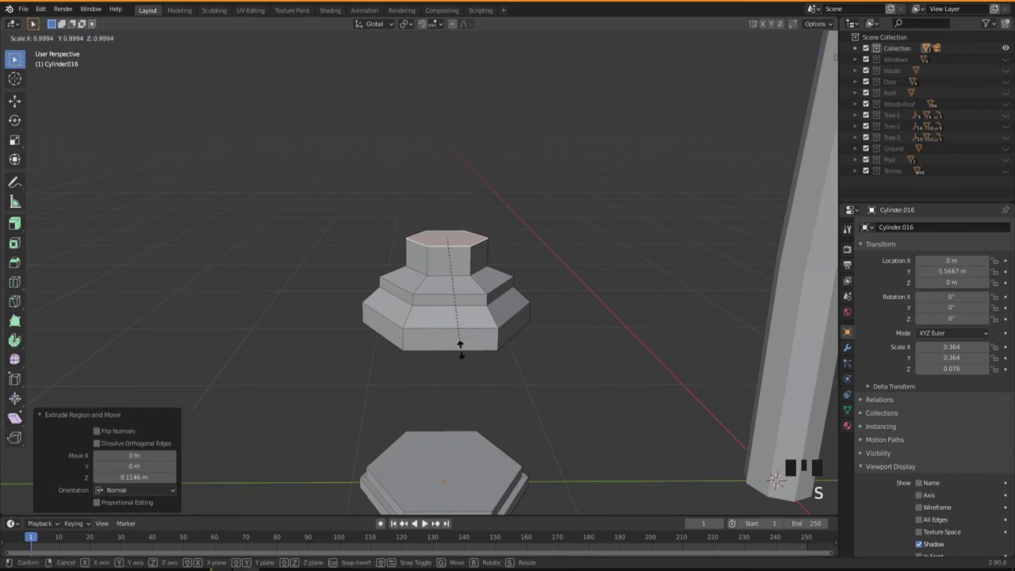
click(448, 290)
Step: Extrude the roof's top face another 0.111 m or so upward and scale it by about 0.170 to form the spire tip
middle_drag(448, 290, 448, 312)
scroll(455, 314, up, 2)
key(e)
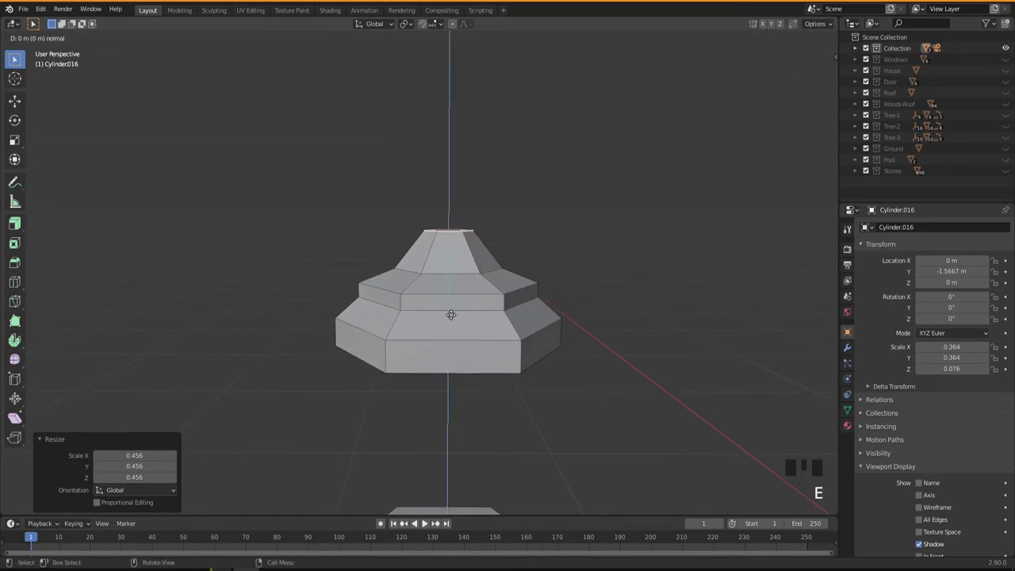
click(459, 277)
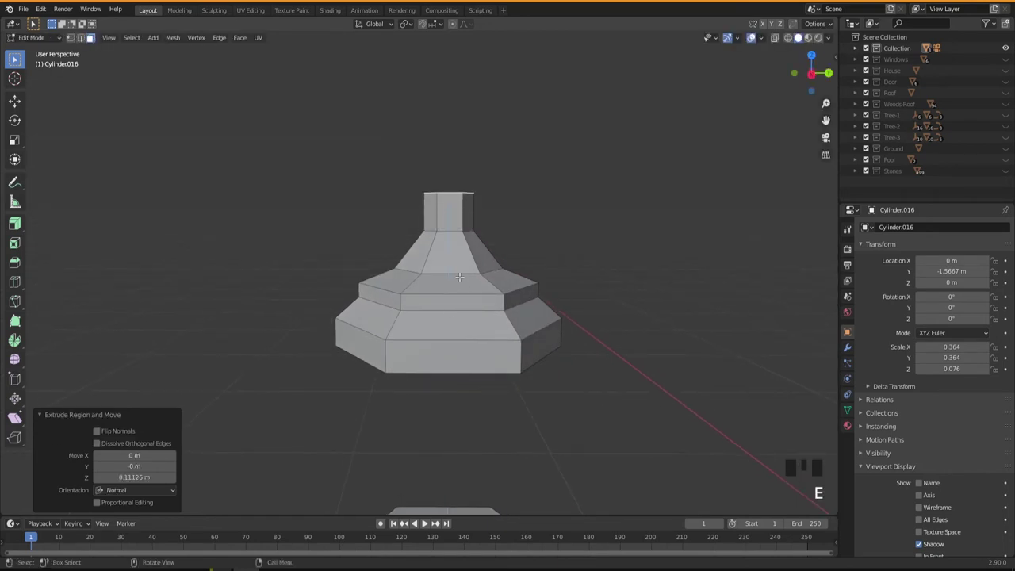
key(s)
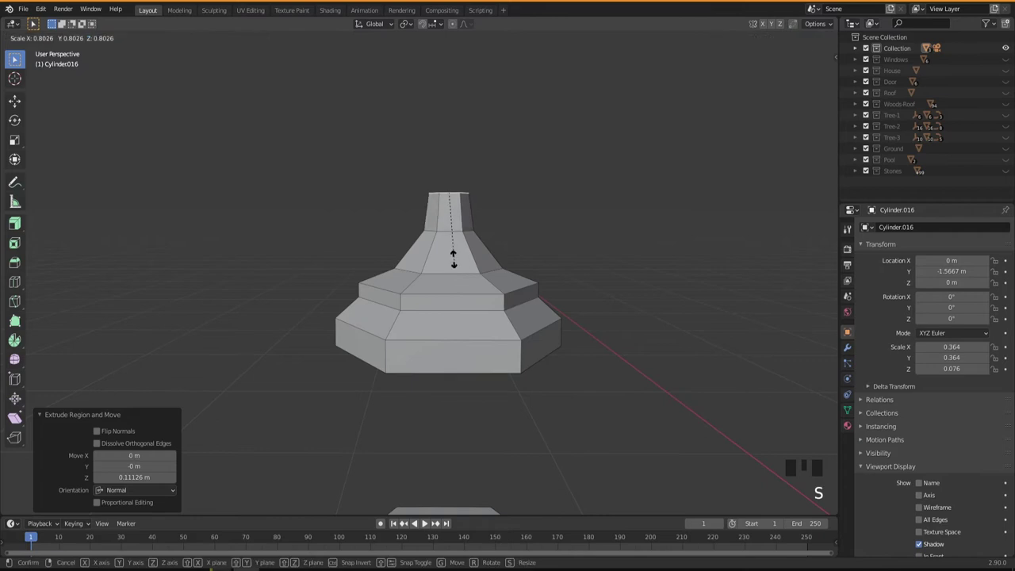
click(432, 200)
Step: Extrude the lantern base's top face in place and scale it by about 0.861 to leave a narrow rim
middle_drag(451, 292, 482, 340)
scroll(492, 407, down, 3)
scroll(478, 360, up, 2)
scroll(478, 360, up, 1)
click(469, 414)
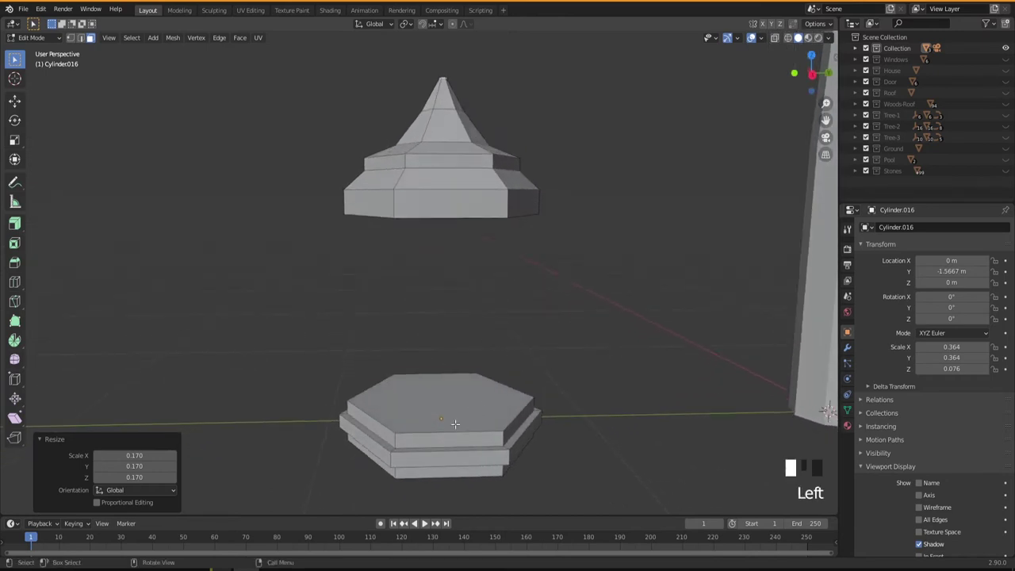
mouse_move(469, 414)
middle_down()
mouse_move(457, 420)
mouse_move(464, 431)
middle_up()
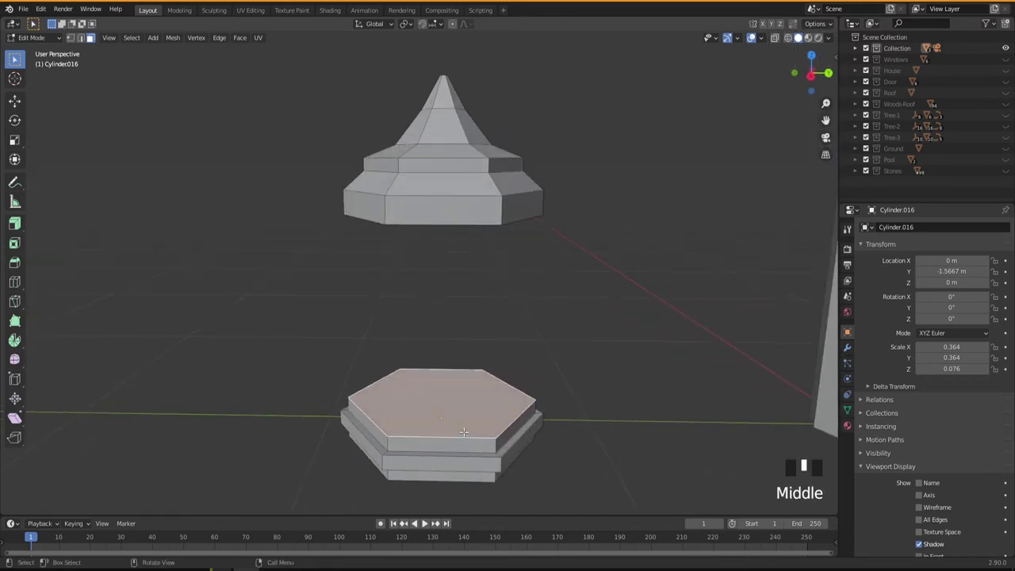
key(e)
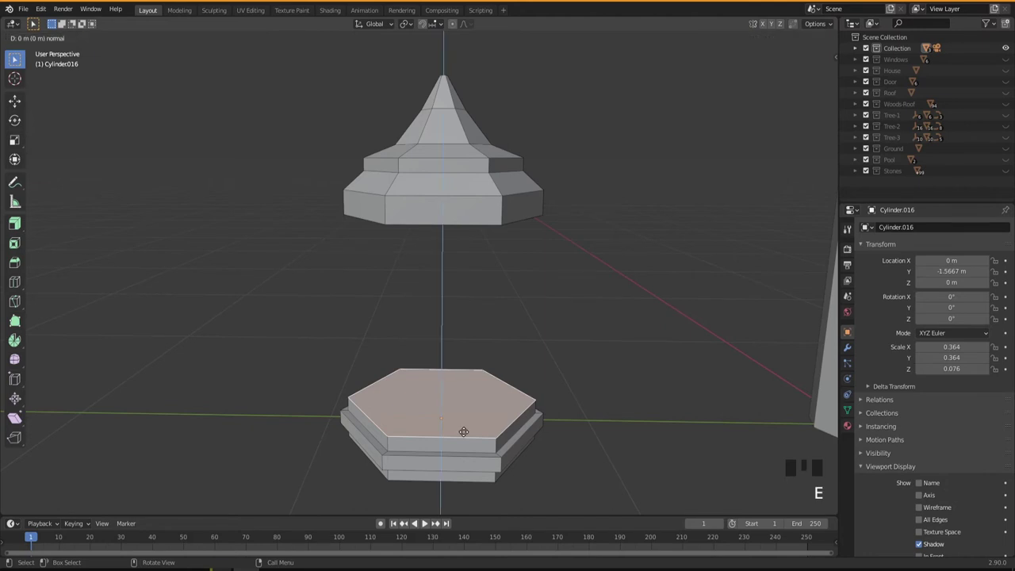
key(s)
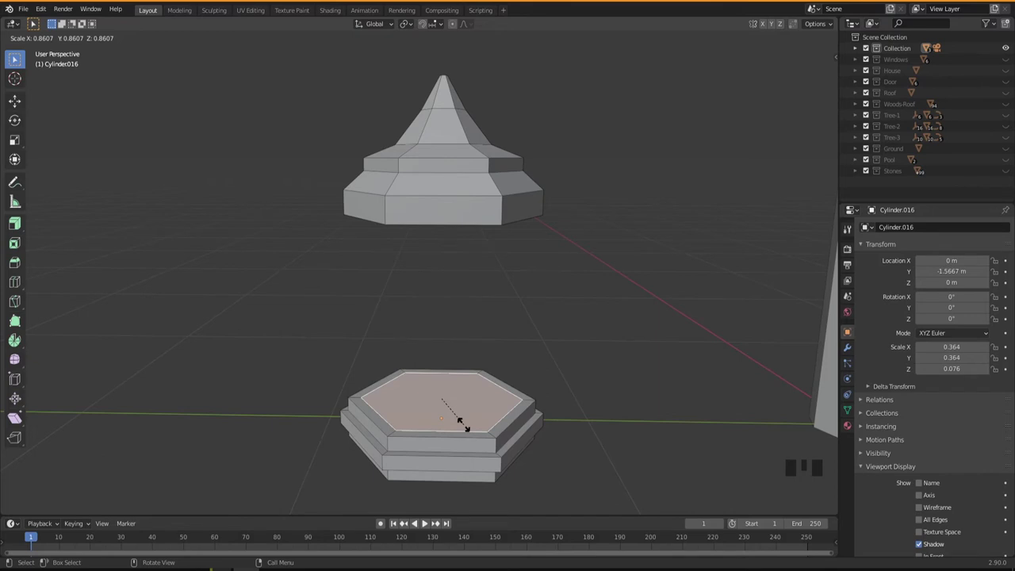
click(463, 423)
Step: Extrude the base's inner top face upward along Z by about 0.678 m to form the hexagonal lantern body
middle_drag(473, 454, 461, 442)
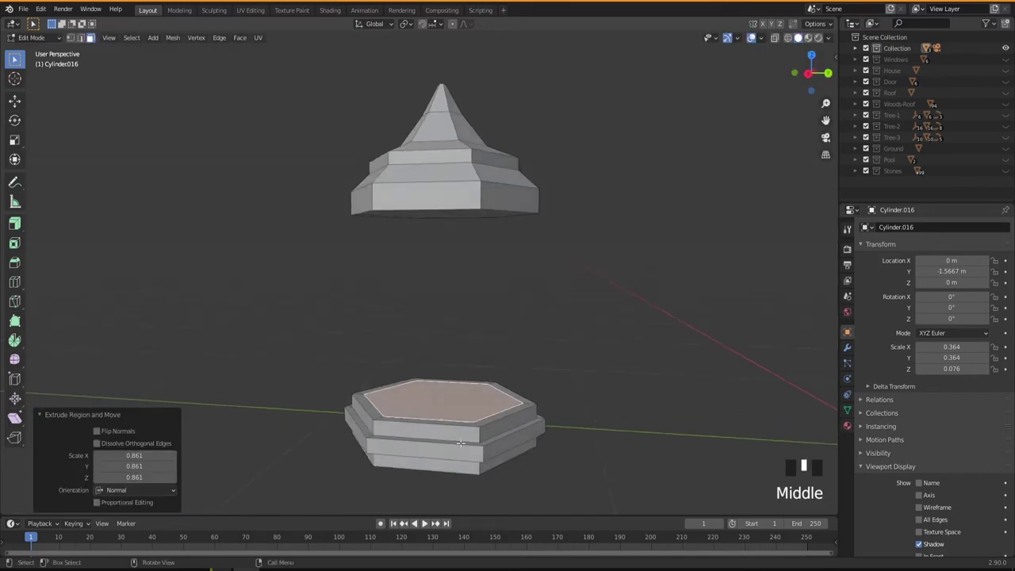
key(e)
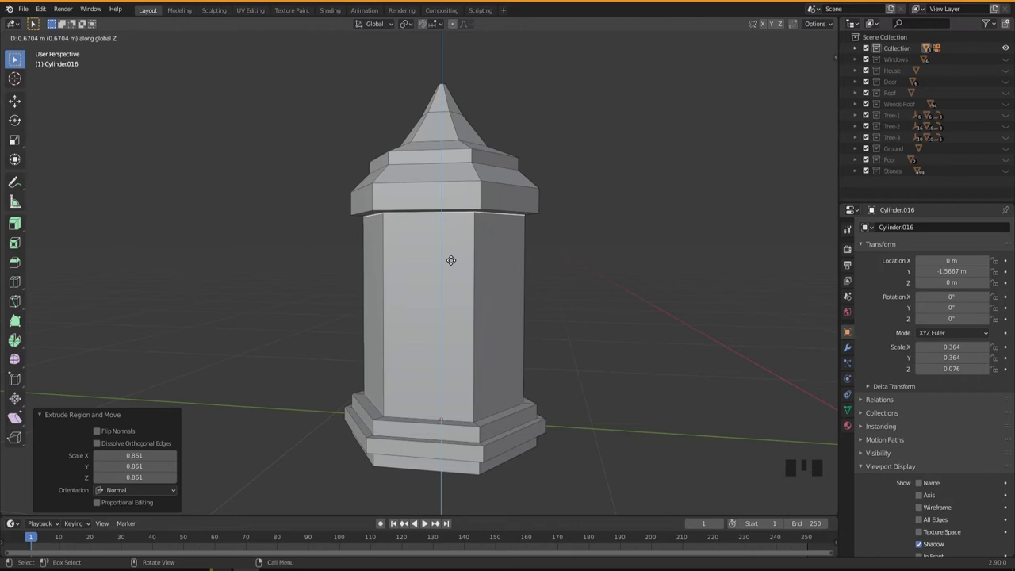
click(452, 260)
Step: Lower the top face of the lantern body along Z by about 0.161 m
mouse_move(491, 366)
middle_down()
mouse_move(474, 369)
mouse_move(493, 374)
mouse_move(485, 367)
middle_up()
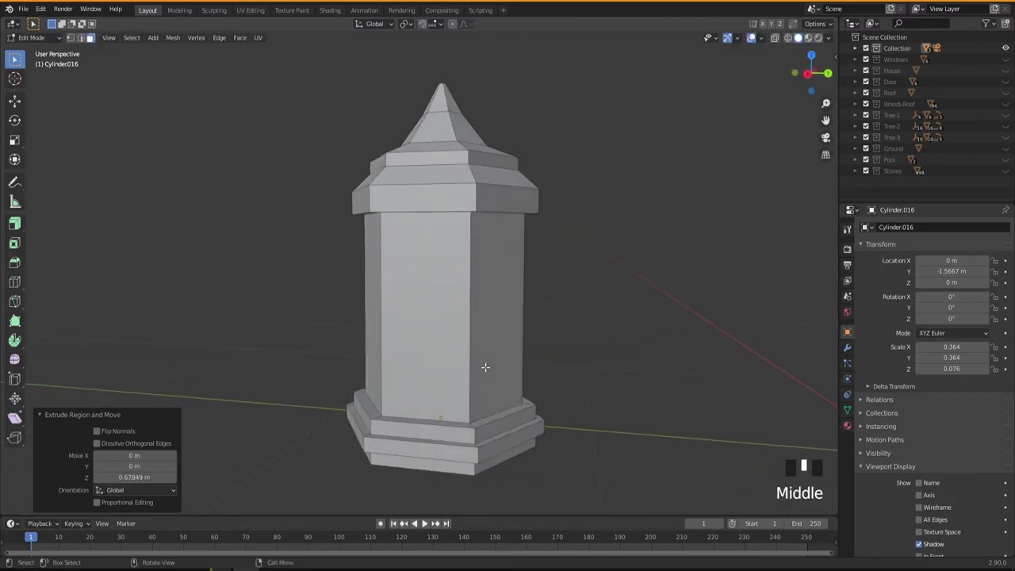
scroll(485, 367, down, 10)
middle_drag(490, 408, 509, 340)
scroll(480, 388, up, 7)
scroll(485, 410, up, 1)
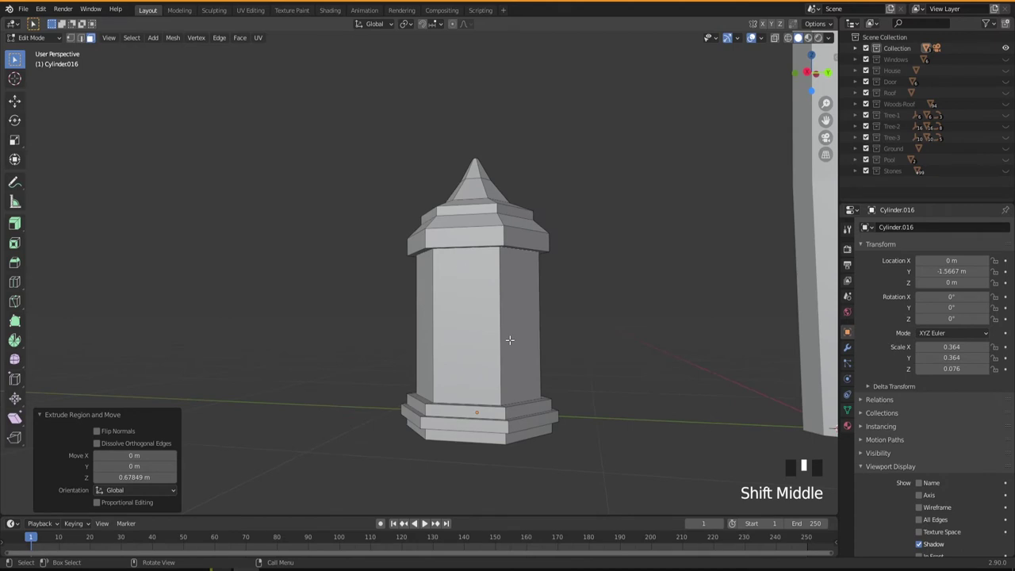
key(g)
key(z)
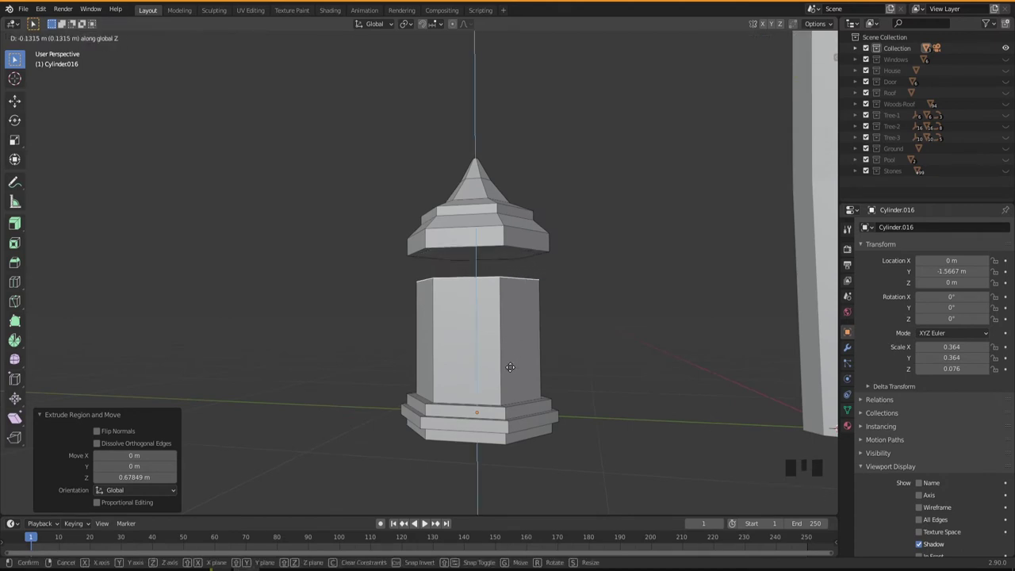
click(509, 369)
Step: Select all six side faces of the lantern body and inset them individually by about 0.1085 m
middle_drag(510, 387, 471, 287)
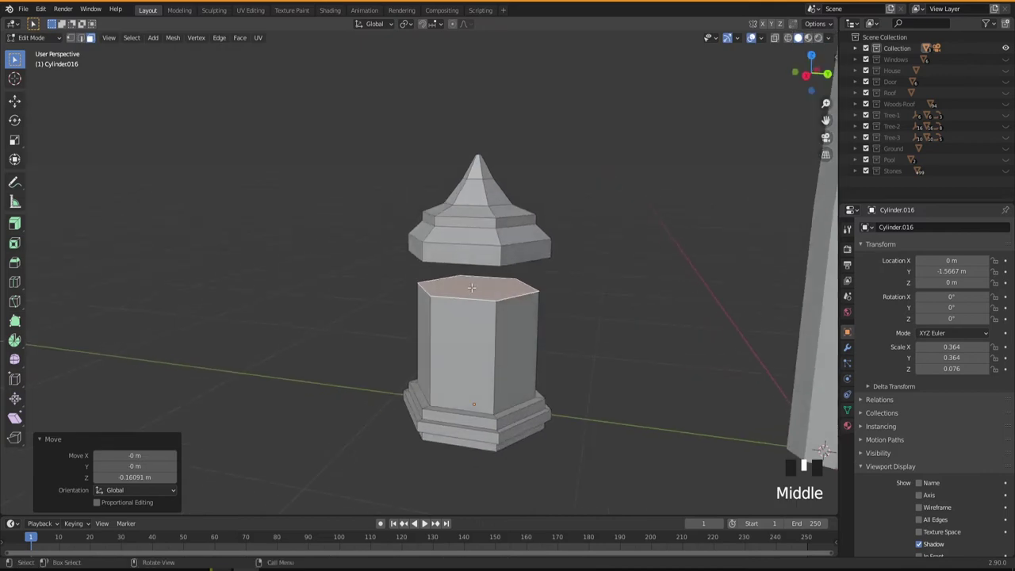
middle_drag(457, 232, 471, 371)
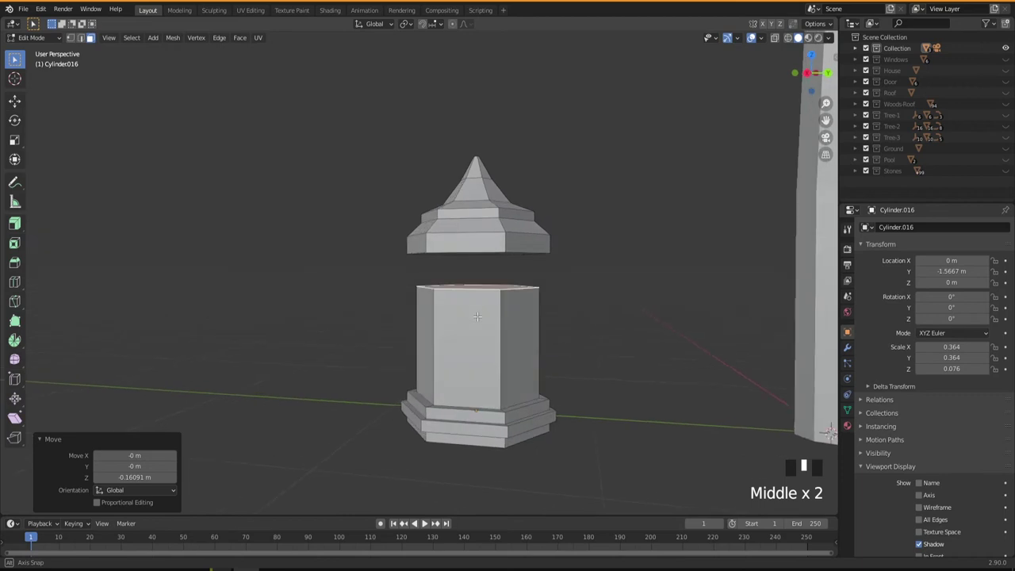
click(465, 355)
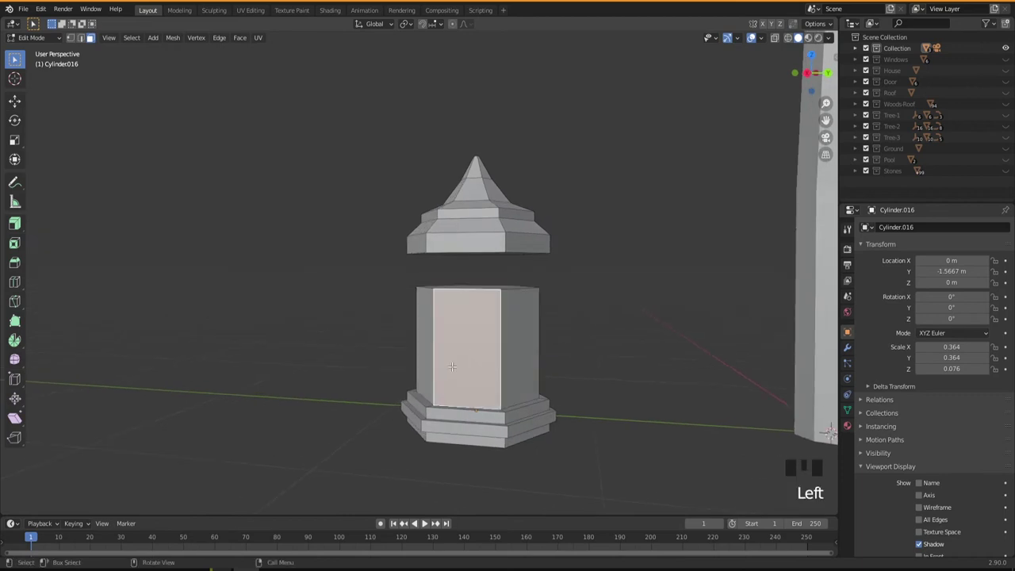
click(774, 38)
drag(402, 319, 564, 364)
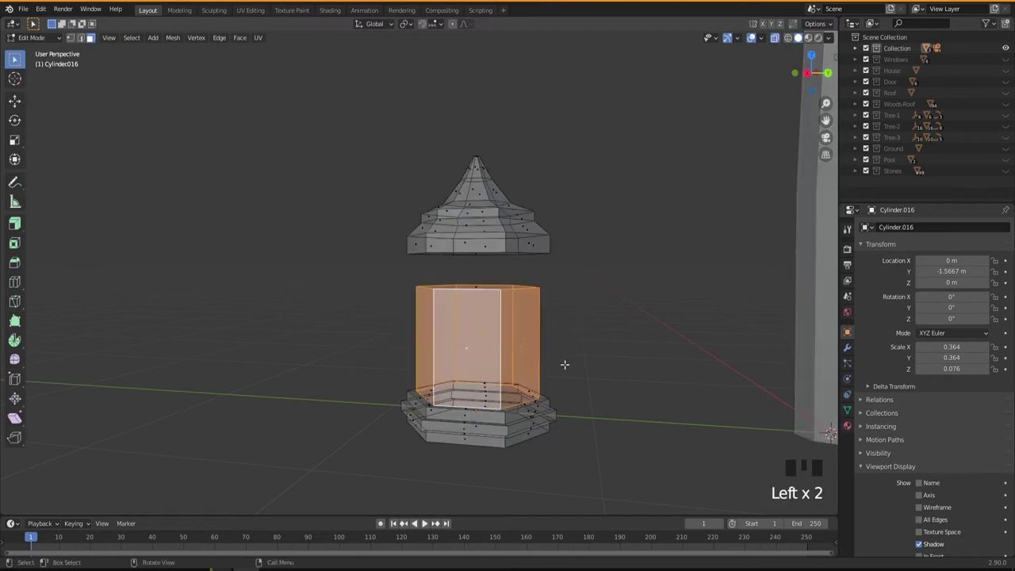
click(774, 38)
middle_drag(517, 362, 500, 384)
scroll(486, 374, up, 2)
scroll(500, 384, up, 1)
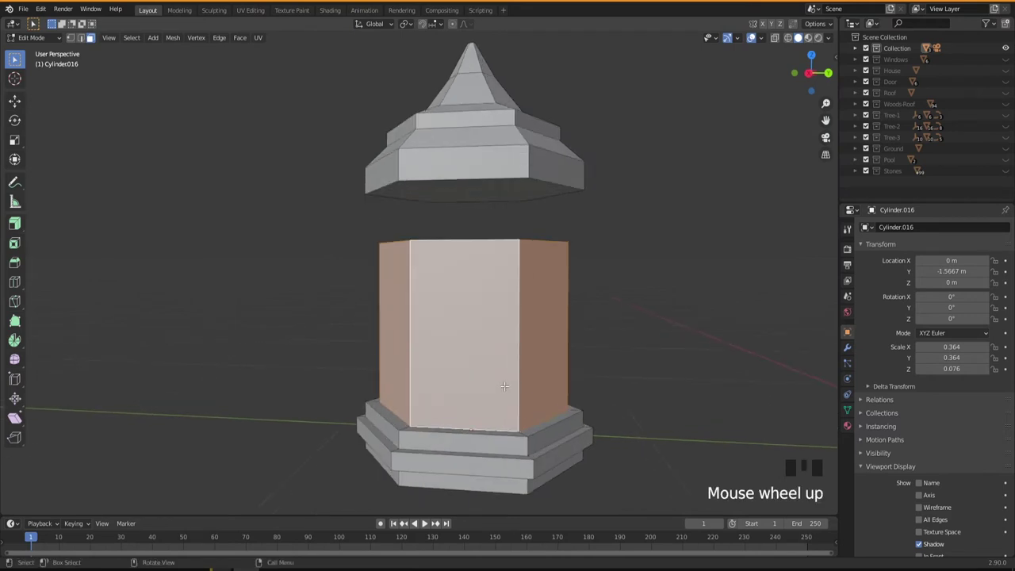
key(i)
key(i)
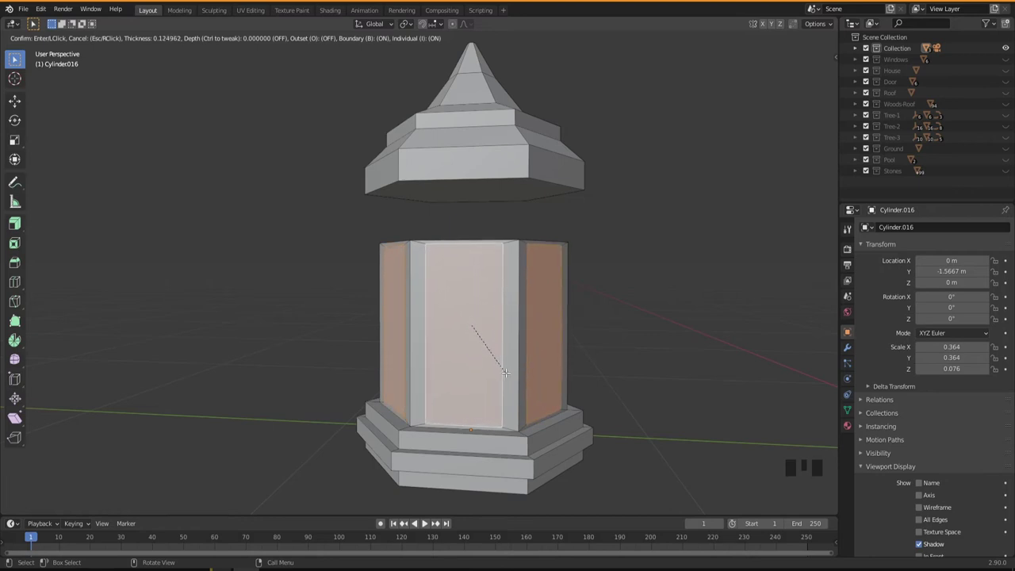
click(505, 372)
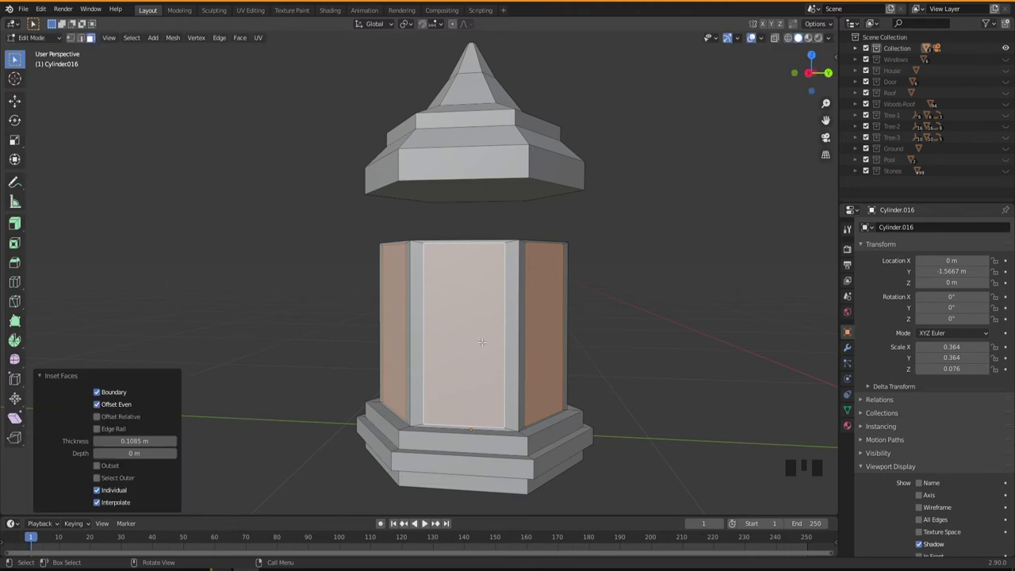
Step: Scale the inset side faces along Z by about 0.857 to widen the upper and lower frame borders
key(s)
key(z)
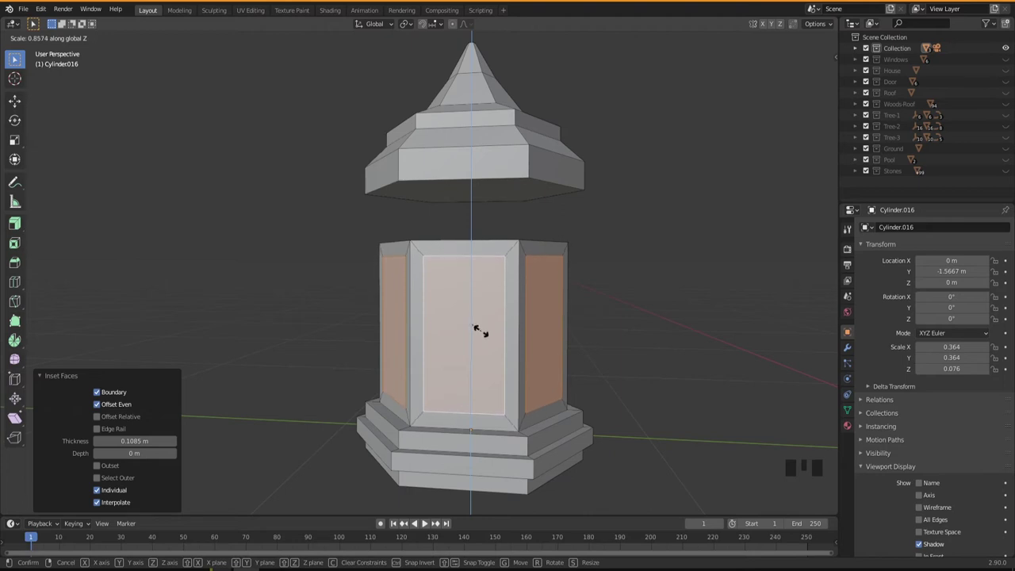
click(476, 330)
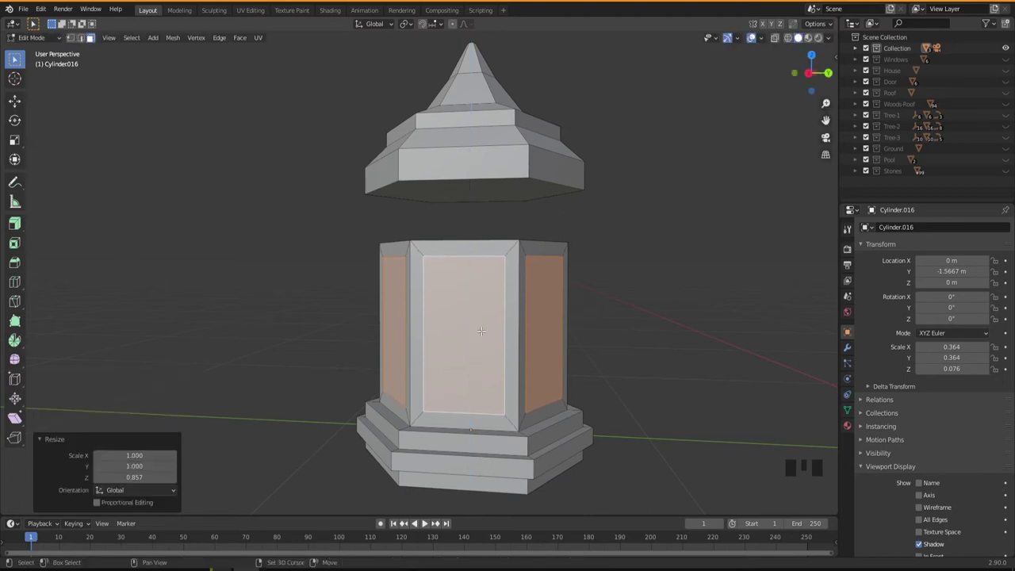
Step: Extrude the inset side faces inward along their normals with an offset of -0.0735 m and Offset Even enabled
middle_drag(476, 331, 493, 364)
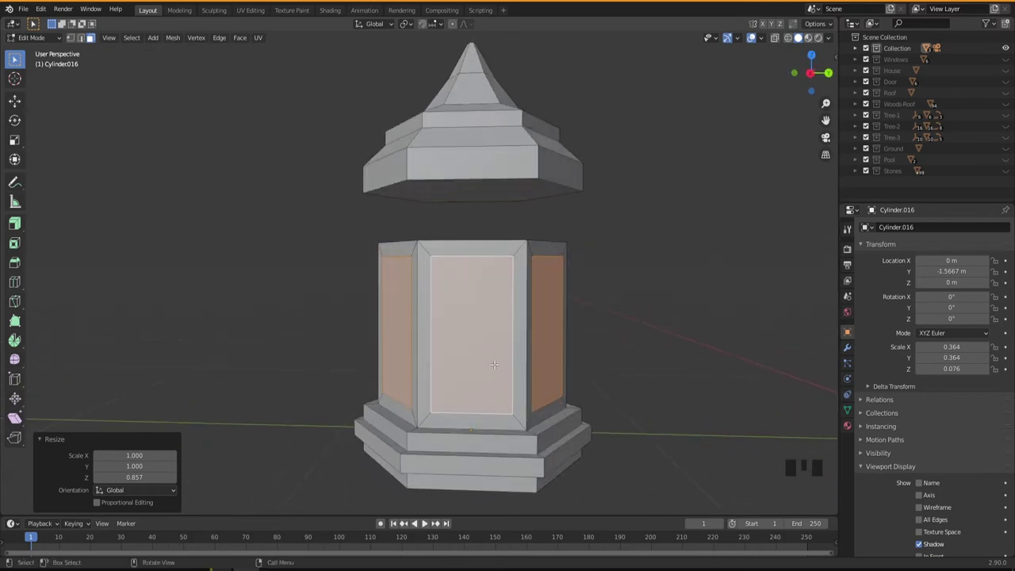
click(15, 225)
click(15, 225)
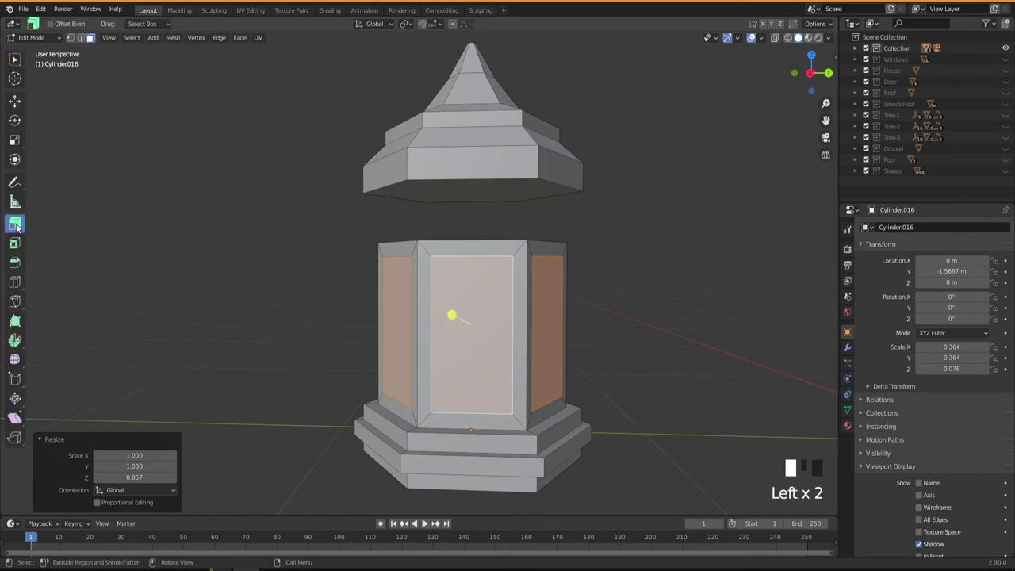
drag(453, 314, 460, 341)
middle_drag(474, 371, 333, 379)
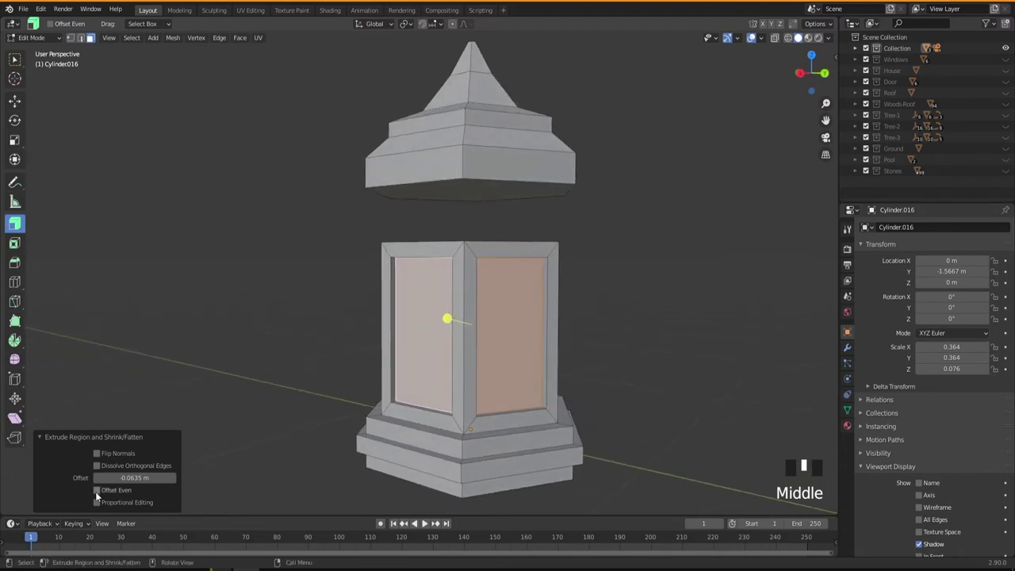
drag(135, 478, 206, 478)
drag(471, 318, 447, 319)
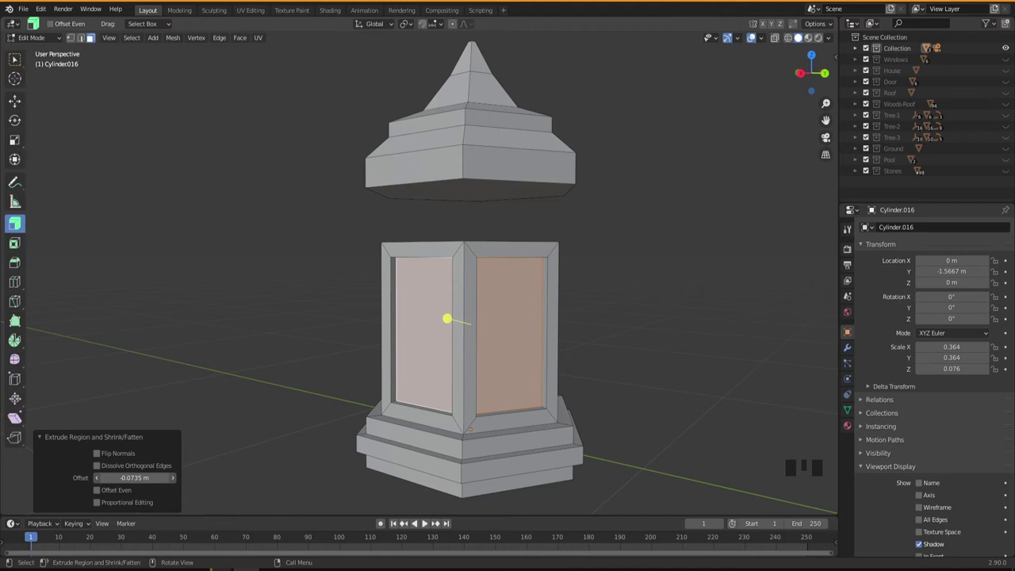
click(98, 489)
Step: Delete the top face of the lantern body
middle_drag(398, 415, 484, 405)
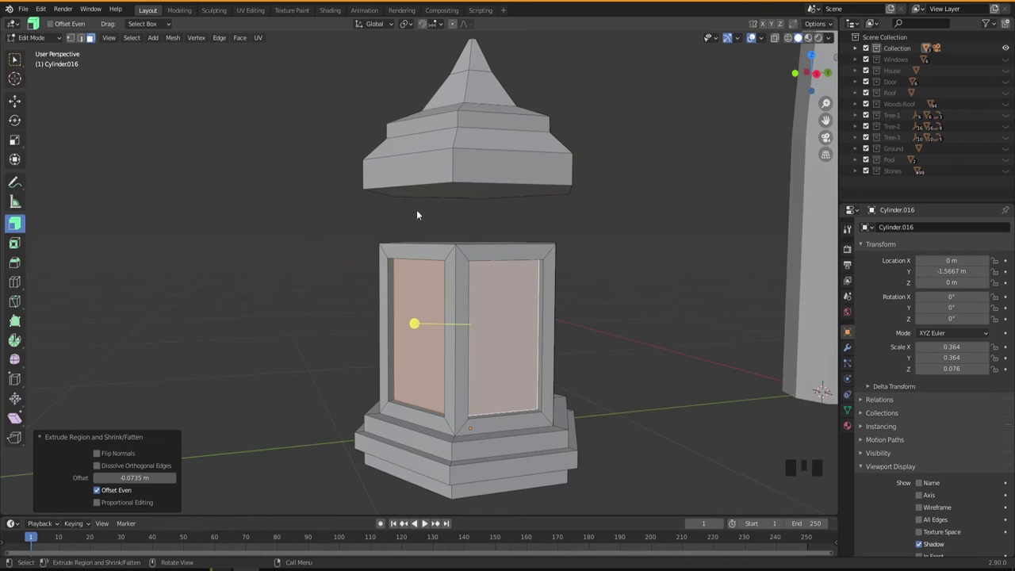
shift+middle_drag(480, 278, 433, 380)
scroll(426, 383, down, 2)
mouse_move(417, 326)
middle_down()
mouse_move(415, 308)
mouse_move(424, 367)
mouse_move(418, 324)
middle_up()
click(423, 315)
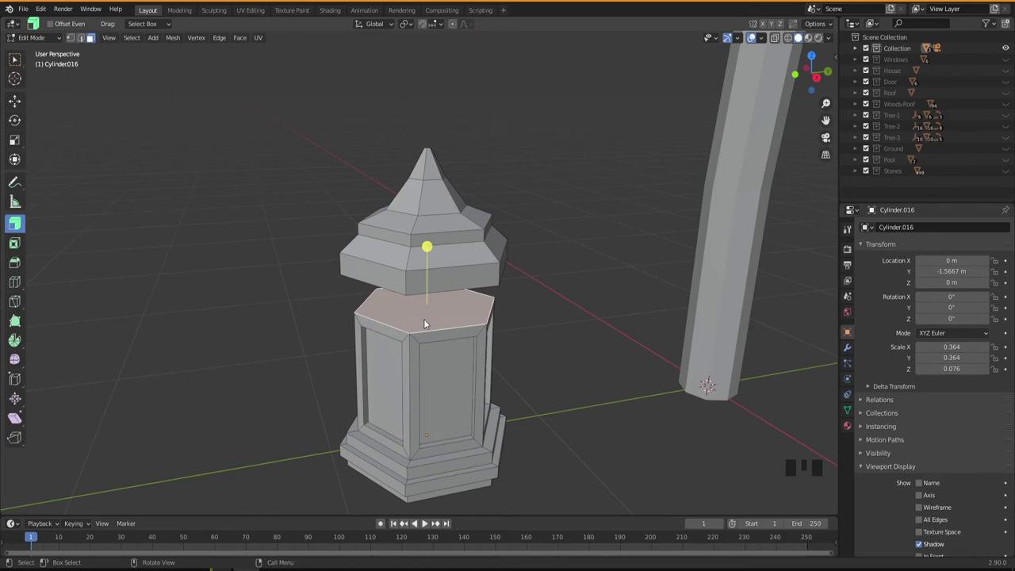
key(x)
click(411, 343)
Step: Select all faces of the lantern's roof and lower it along Z by about 0.169 m onto the body
middle_drag(420, 366, 720, 131)
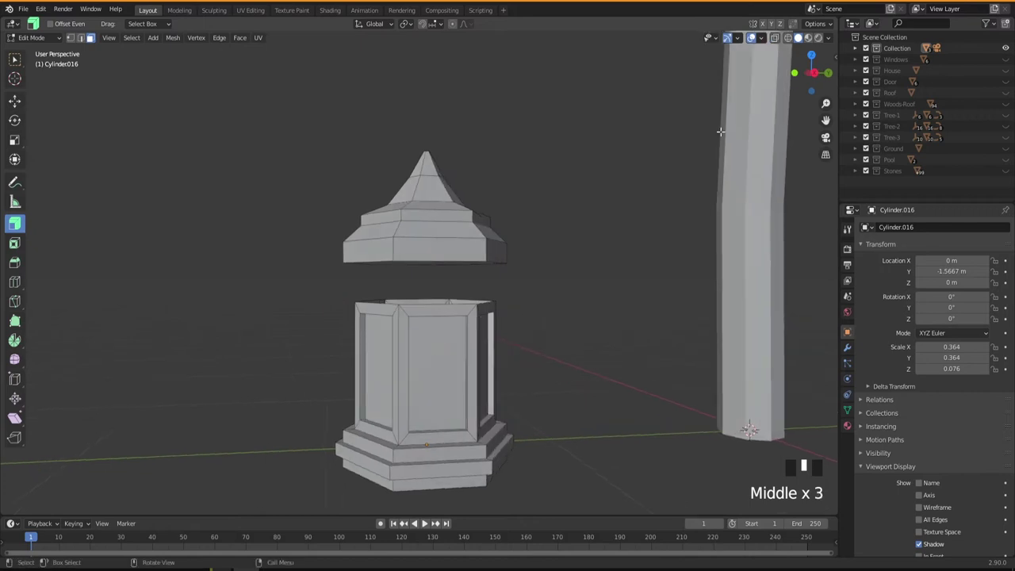
click(775, 38)
drag(252, 109, 555, 276)
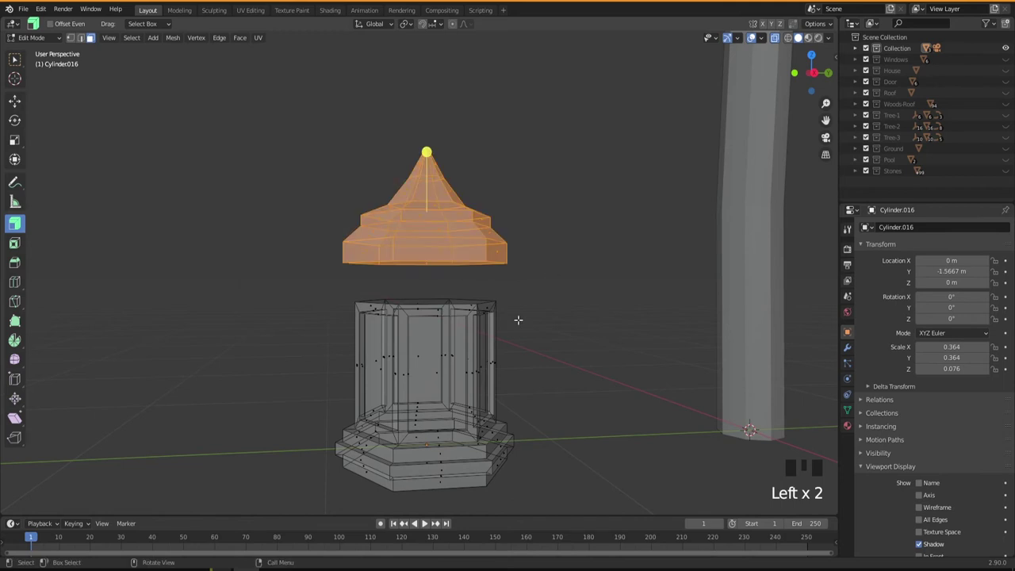
click(775, 38)
middle_drag(524, 270, 536, 285)
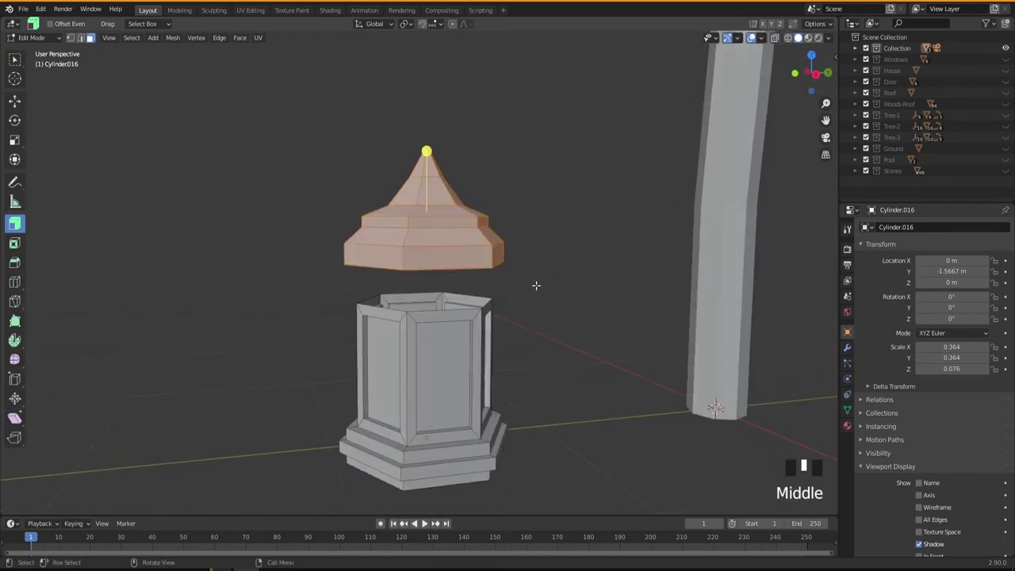
key(g)
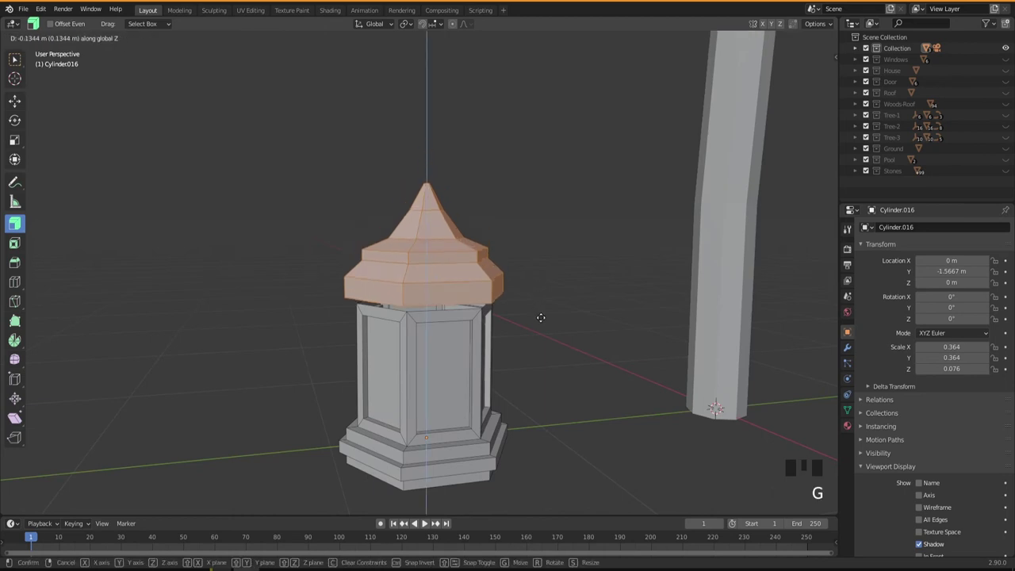
click(537, 326)
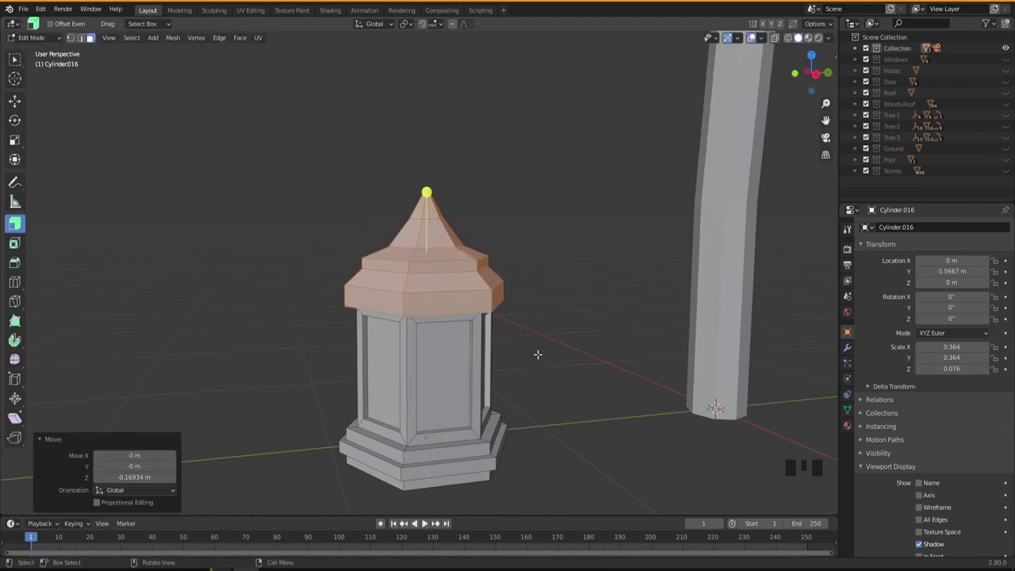
middle_drag(537, 353, 511, 382)
key(Tab)
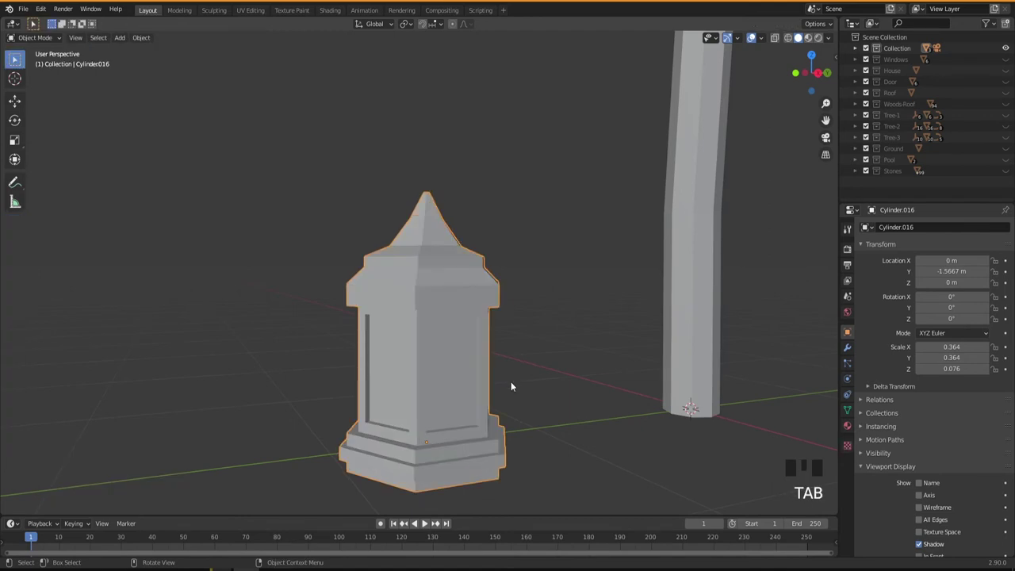
Step: Move the lantern about 0.895 m along Y and raise it about 2.785 m along Z to sit beneath the crossbar
click(500, 380)
middle_drag(513, 368, 462, 415)
scroll(535, 383, down, 2)
scroll(535, 384, down, 3)
scroll(482, 421, down, 2)
click(404, 387)
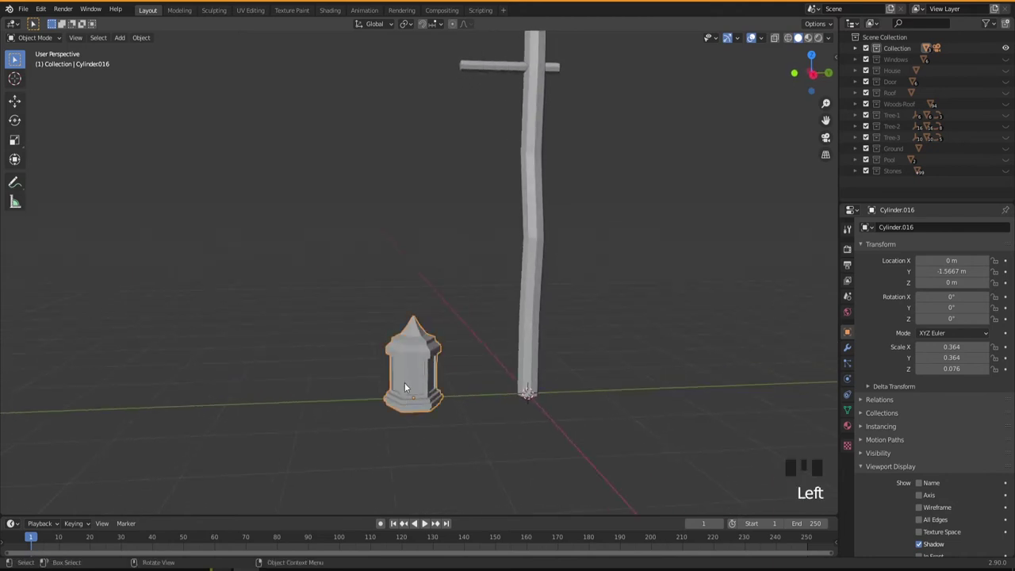
key(g)
key(y)
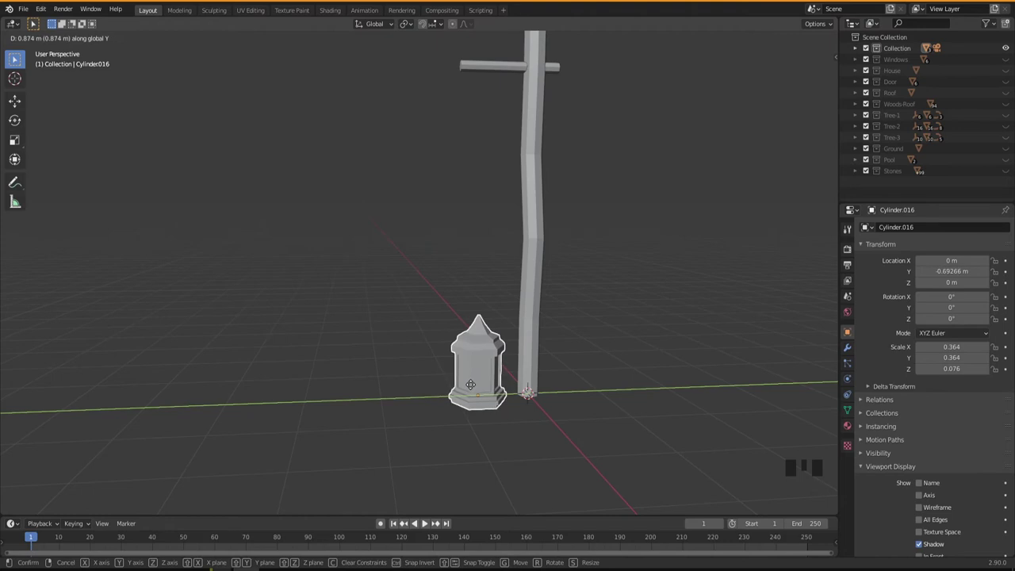
click(471, 389)
key(g)
key(z)
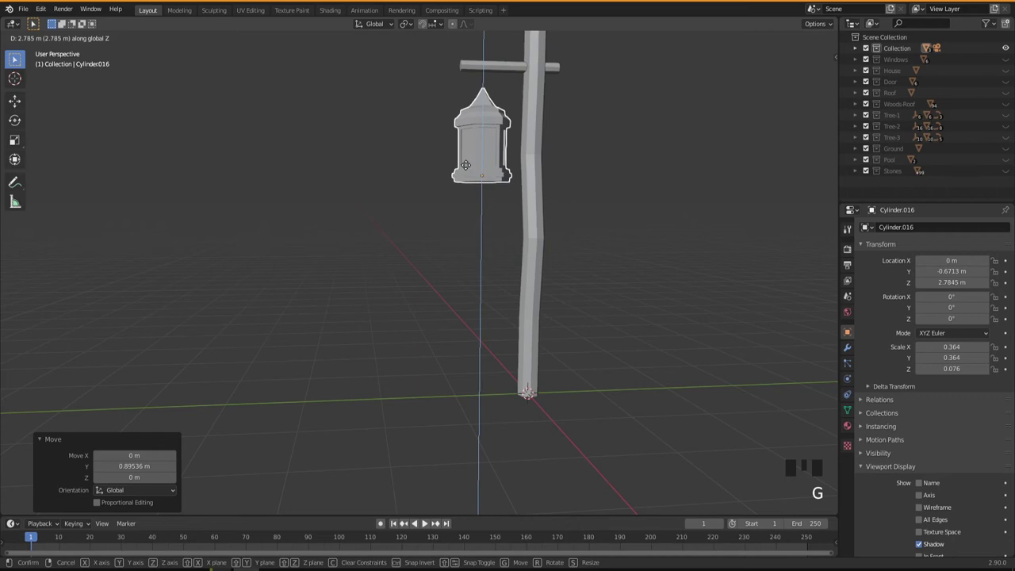
click(467, 178)
Step: Scale the lantern down uniformly by a factor of 0.795
middle_drag(467, 178, 515, 264)
shift+middle_drag(516, 308, 518, 347)
scroll(472, 341, up, 2)
scroll(474, 345, up, 1)
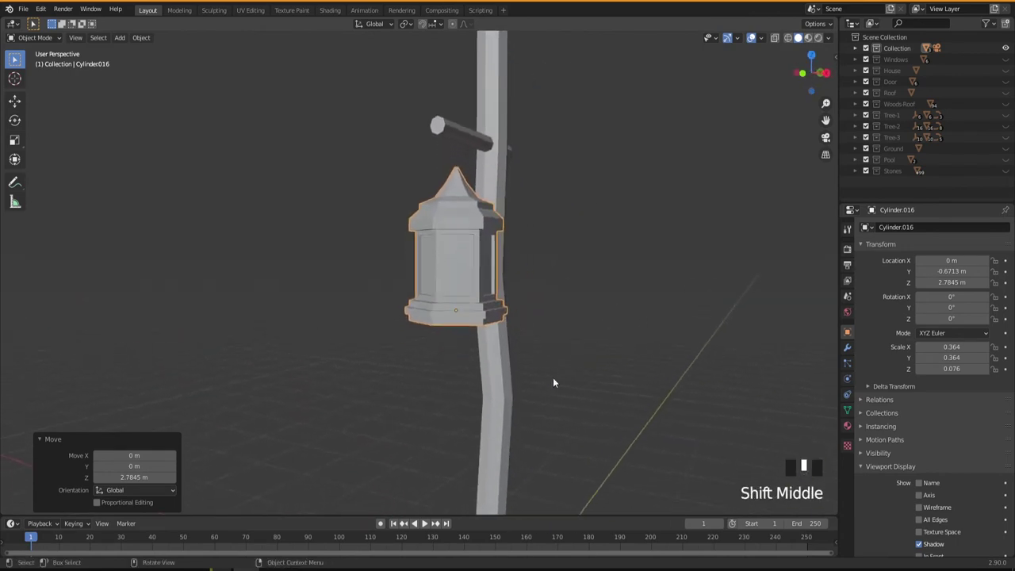
middle_drag(555, 380, 515, 381)
middle_drag(463, 339, 444, 347)
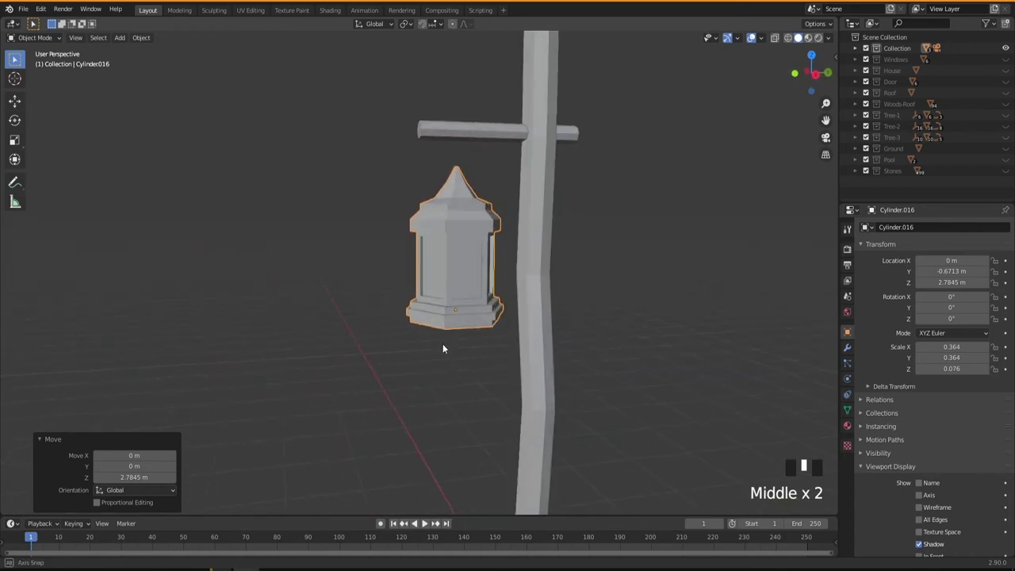
key(s)
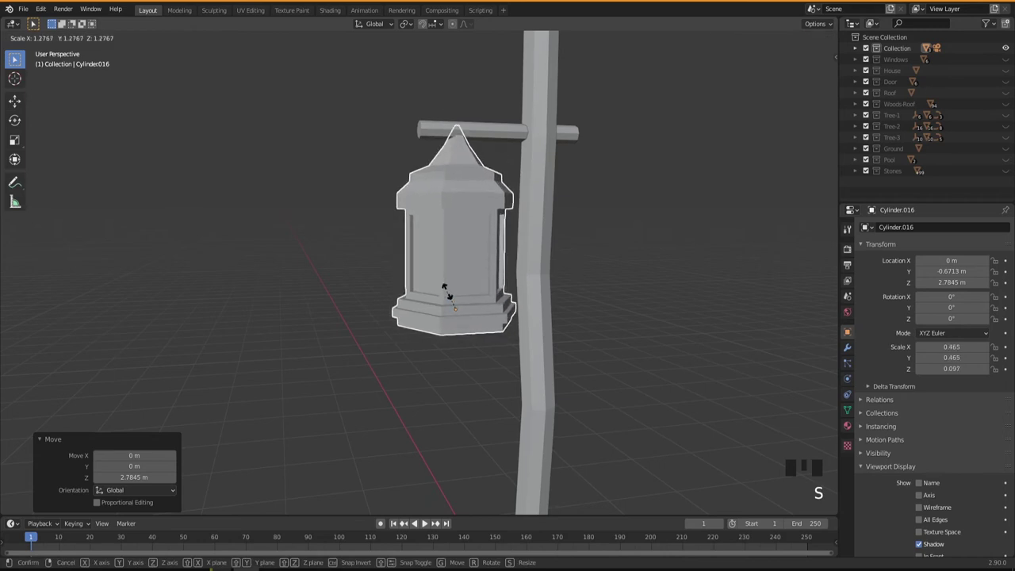
click(461, 338)
Step: Add a torus mesh at the base of the lamp post
middle_drag(490, 372, 516, 414)
scroll(475, 376, down, 5)
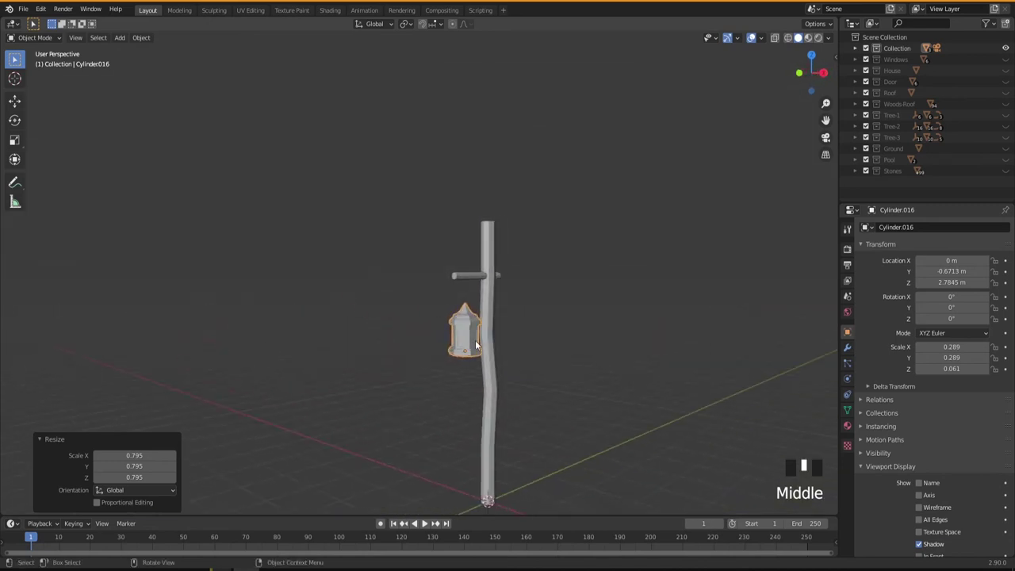
scroll(476, 344, up, 4)
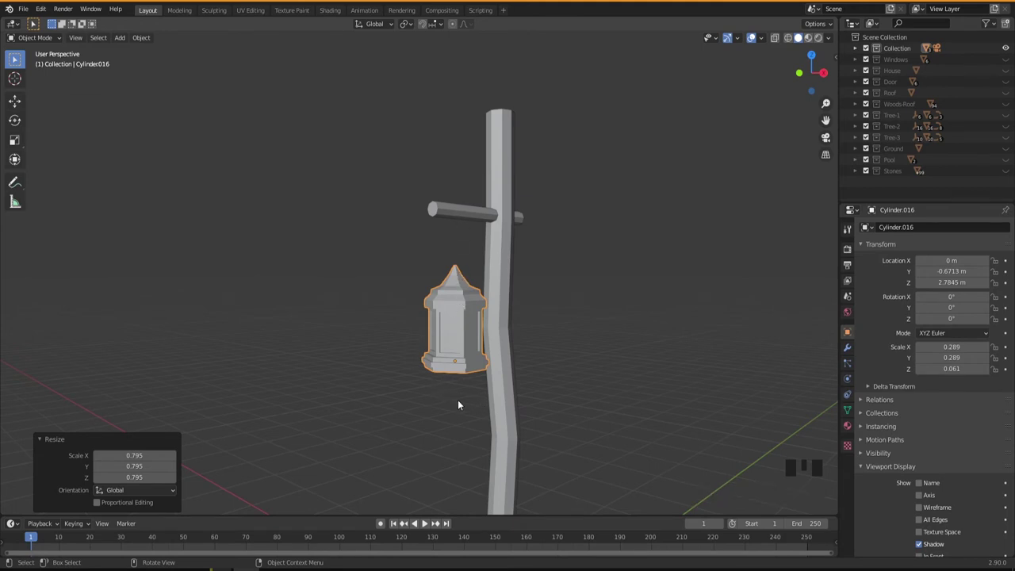
shift+middle_drag(458, 401, 447, 279)
scroll(475, 351, down, 2)
middle_drag(475, 351, 441, 404)
key(shift+a)
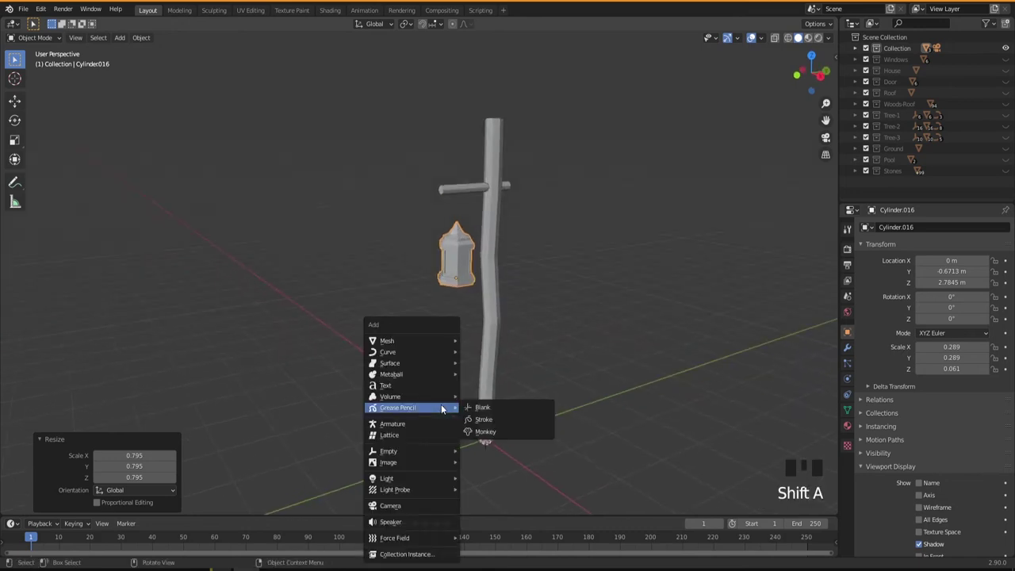
mouse_move(396, 342)
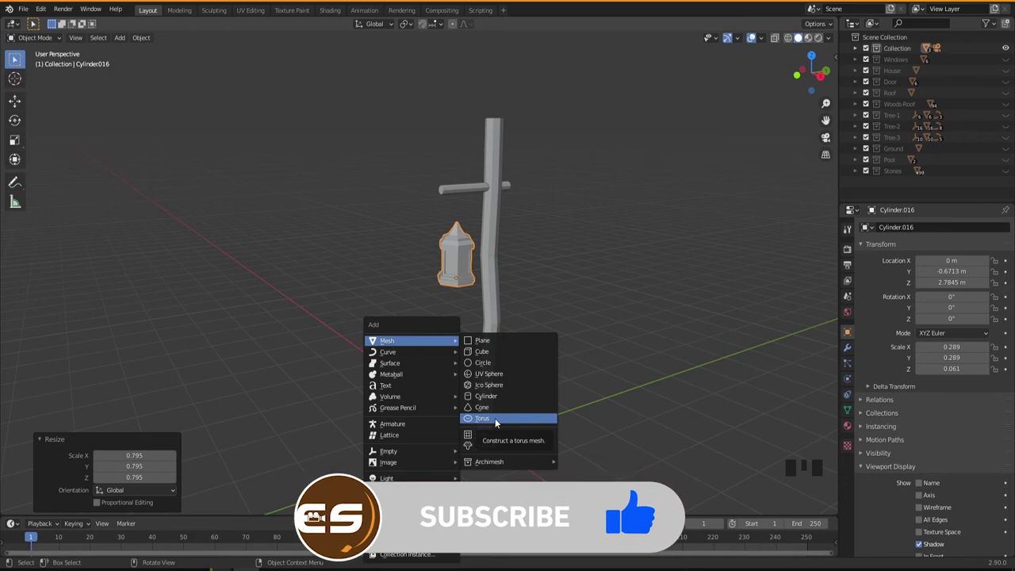
click(495, 418)
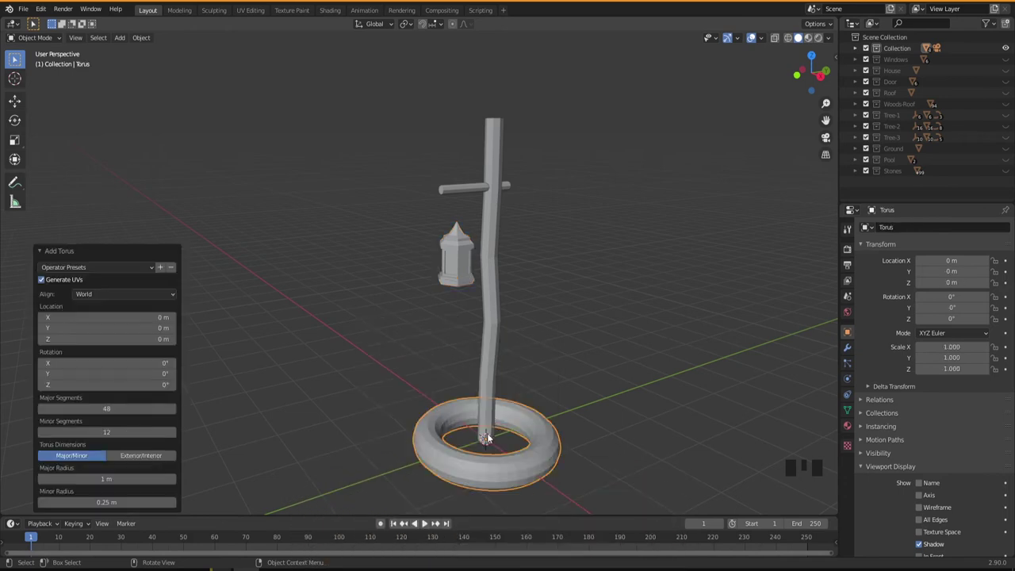
Step: Set the torus to 6 major segments and 6 minor segments
click(111, 409)
key(Left)
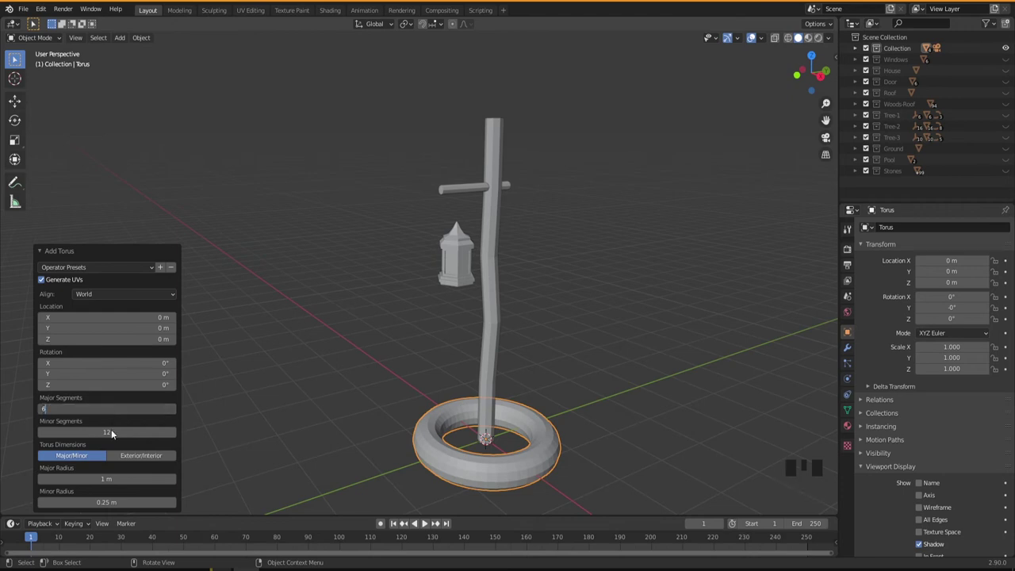
key(Return)
click(113, 430)
key(Left)
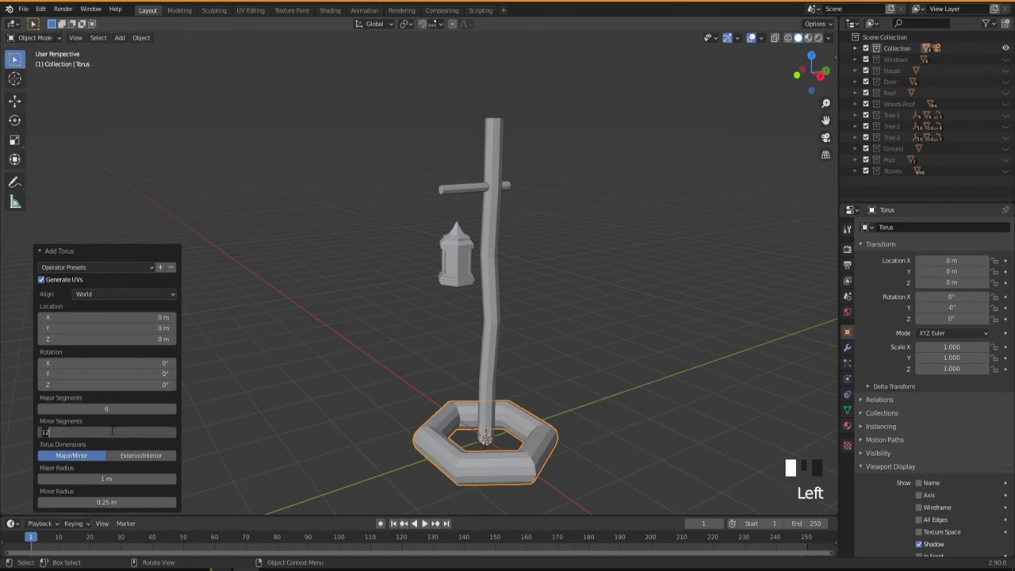
key(Return)
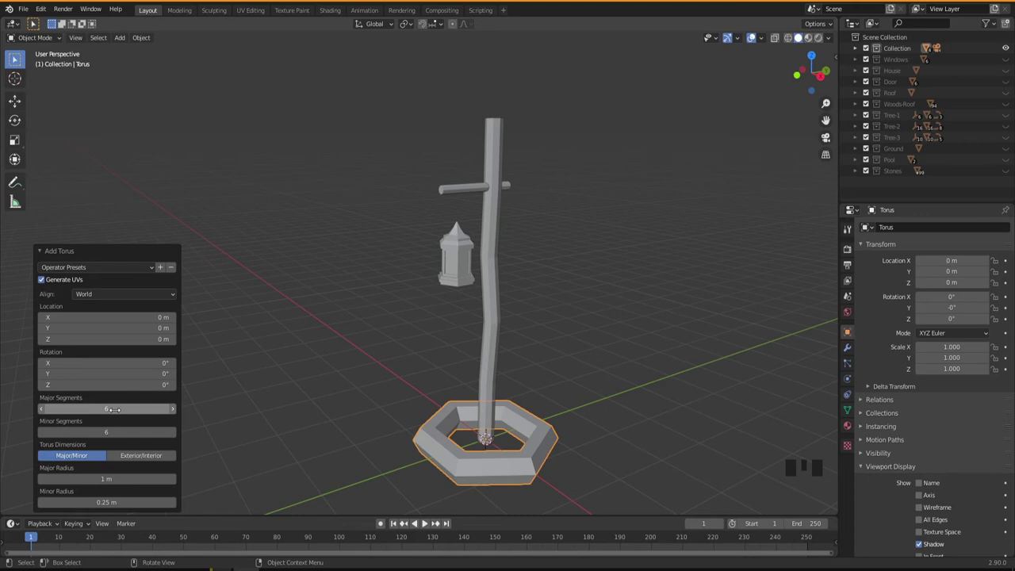
Step: Try 7 major segments for the torus and set the count back to 6
click(115, 409)
key(Left)
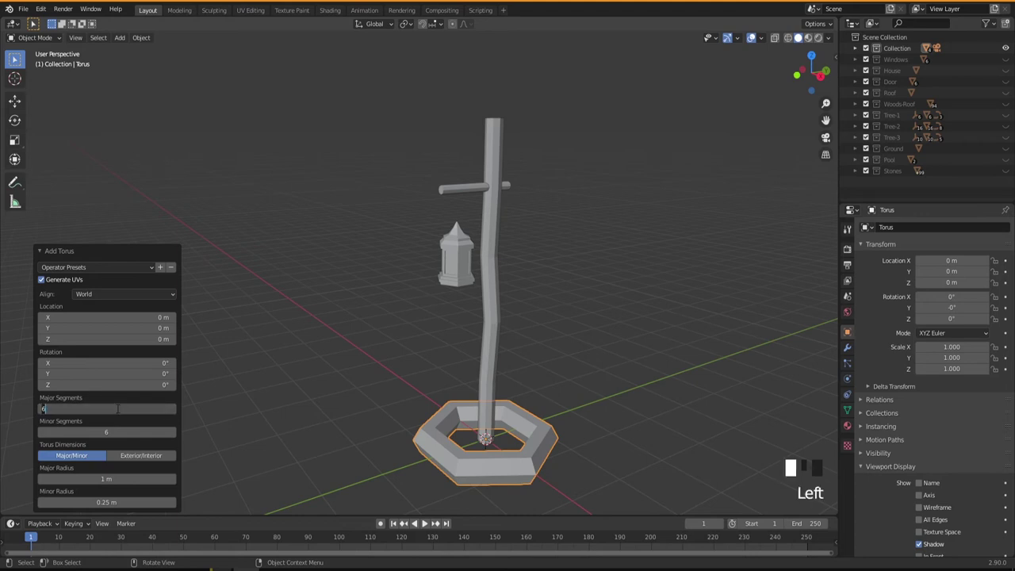
key(Return)
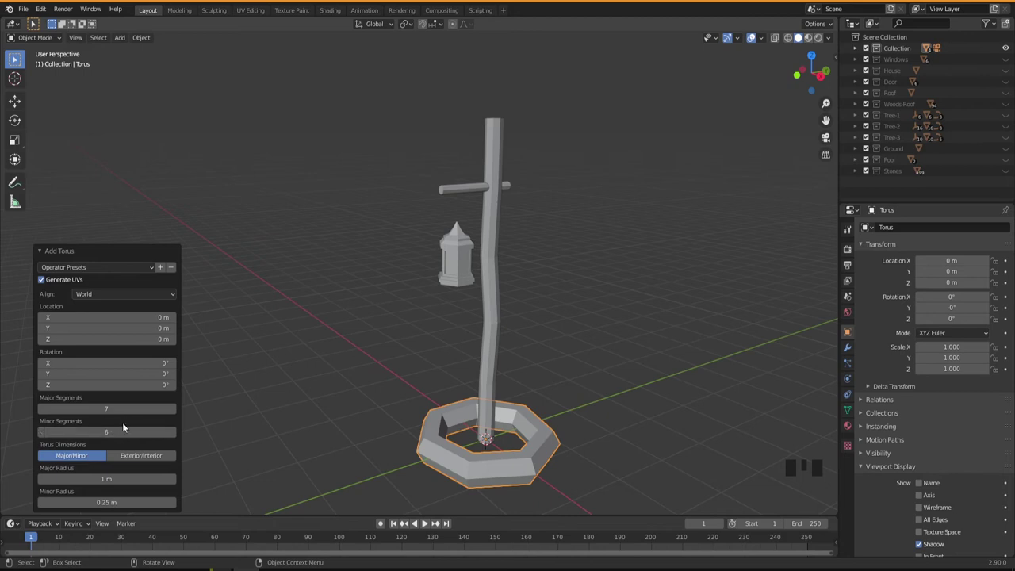
click(121, 410)
key(Left)
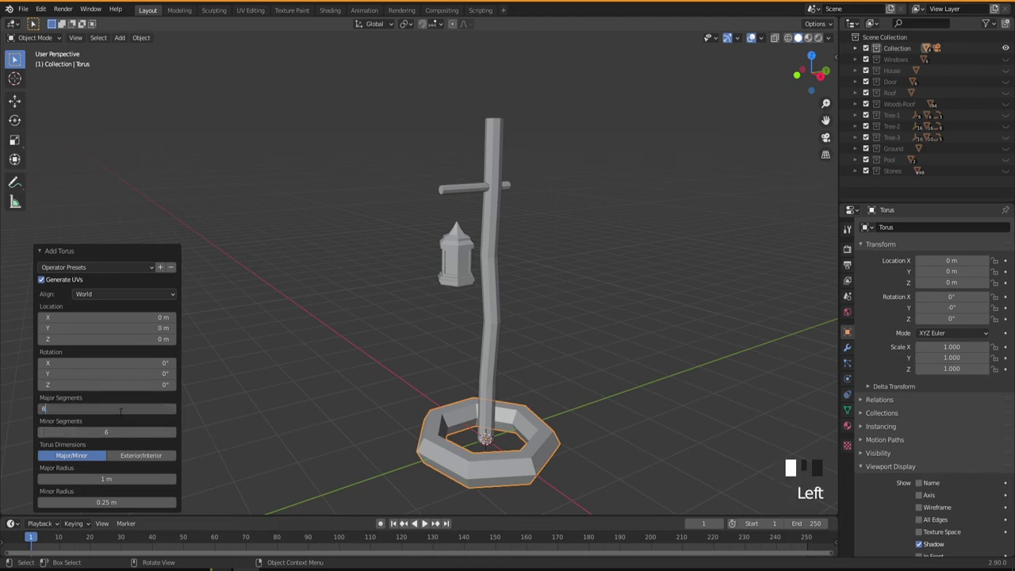
key(Return)
Step: Scale the torus uniformly by 0.216 and raise it about 3.988 m along Z to the crossbar's height
middle_drag(510, 431, 503, 371)
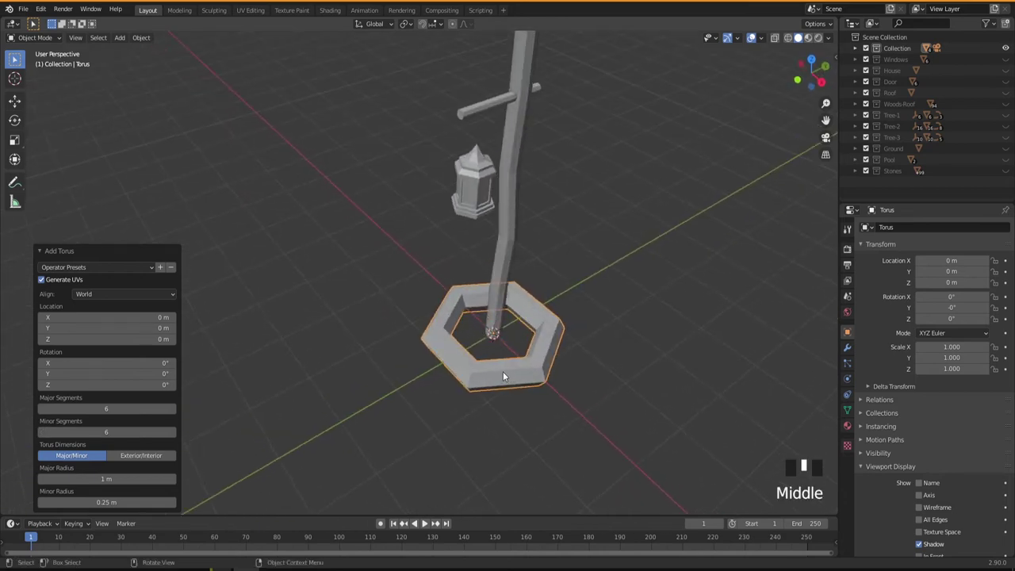
key(s)
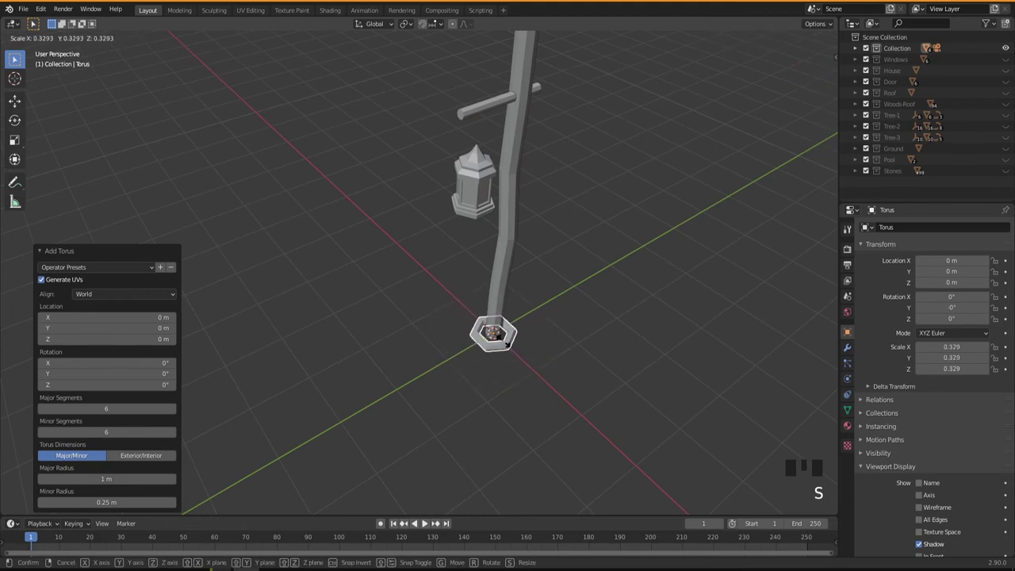
click(497, 383)
middle_drag(497, 383, 485, 360)
key(g)
key(z)
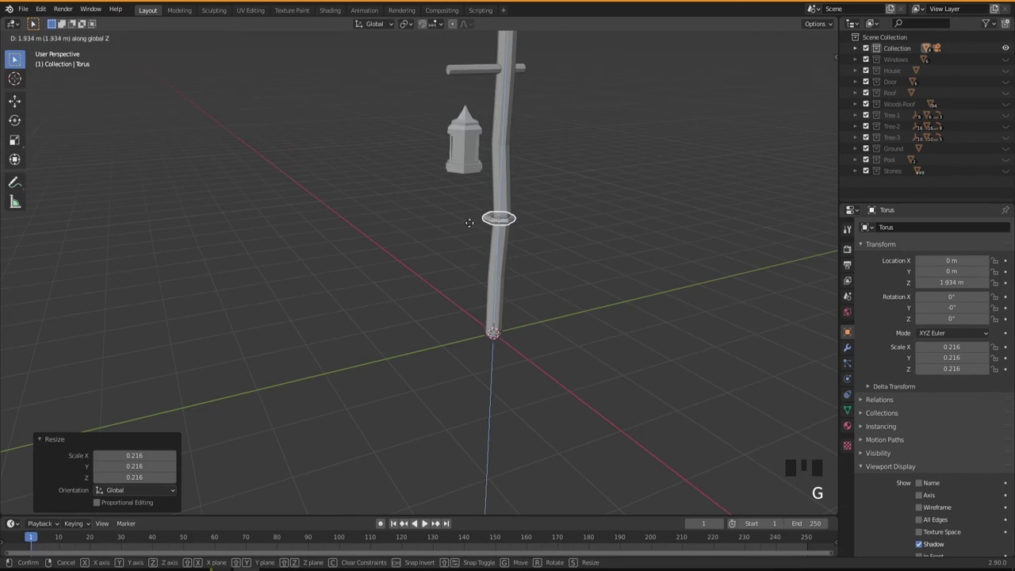
click(468, 100)
Step: Rotate the torus 90° about X and move it -0.635 m along Y to the crossbar section above the lantern
scroll(520, 253, up, 5)
shift+middle_drag(520, 253, 493, 333)
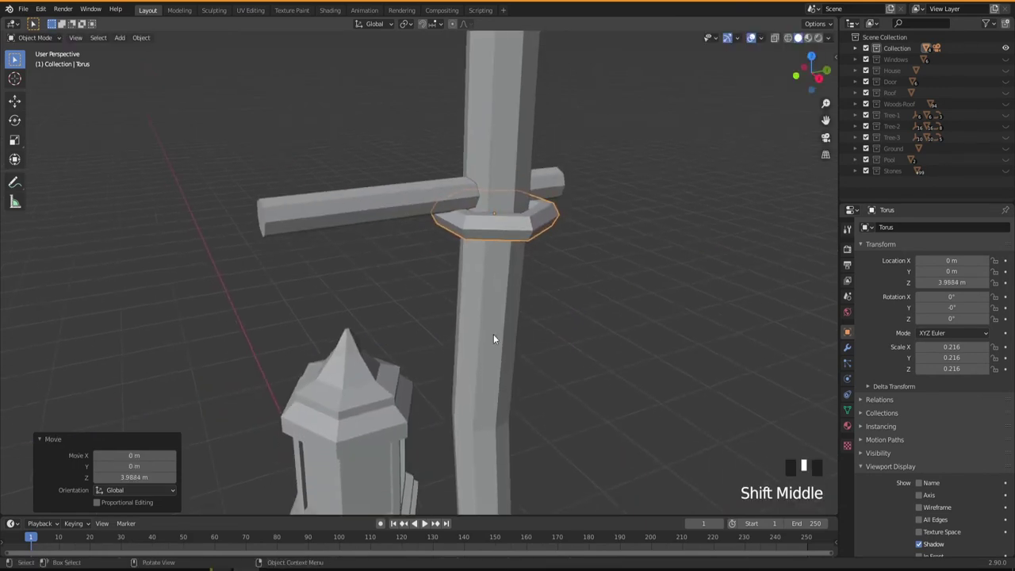
key(r)
text(x)
text(90)
key(Return)
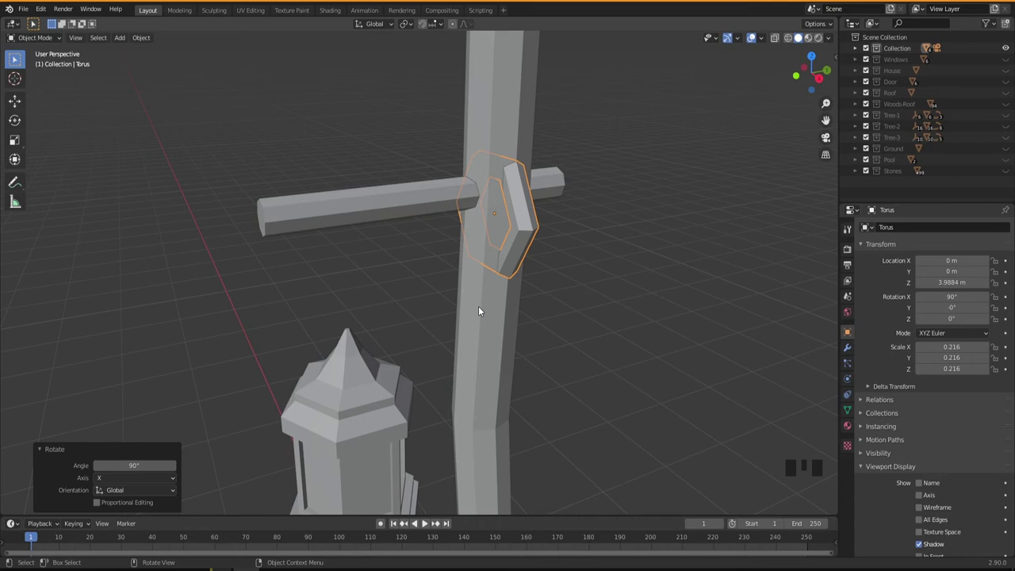
key(g)
key(y)
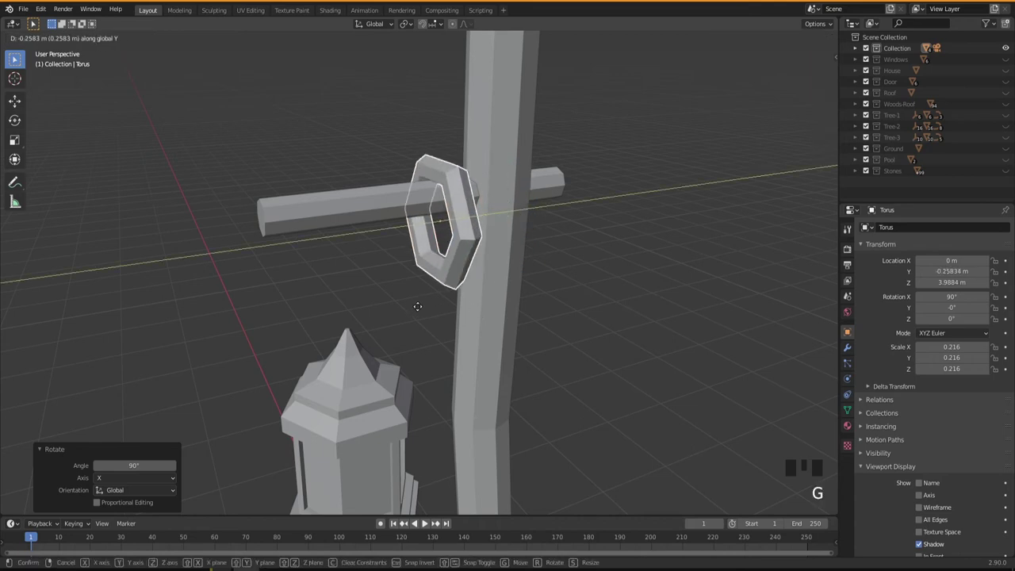
click(350, 350)
Step: Scale the hexagonal ring uniformly by 0.344 and raise it about 0.096 m along Z to centre it on the crossbar
middle_drag(350, 350, 443, 327)
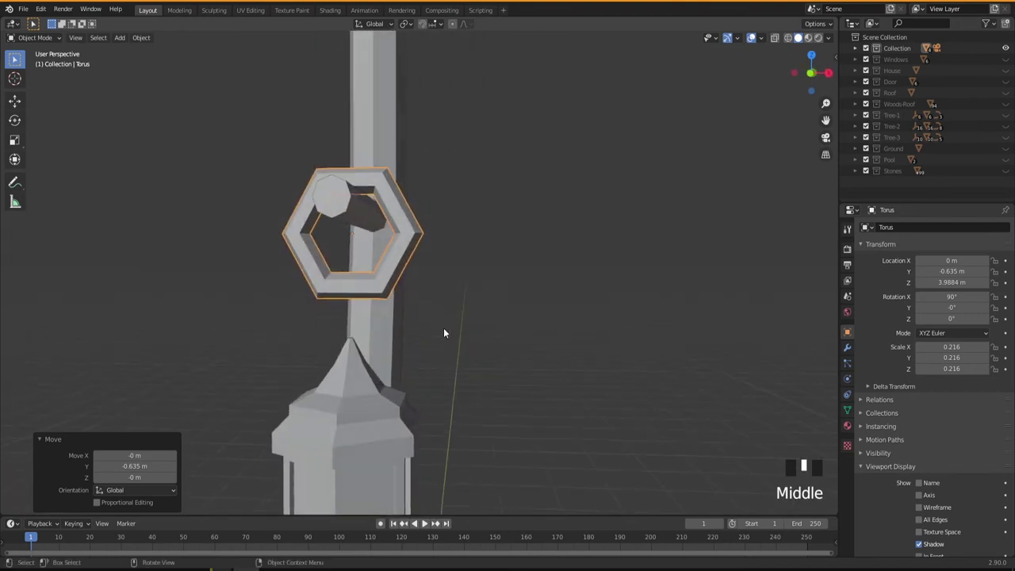
key(s)
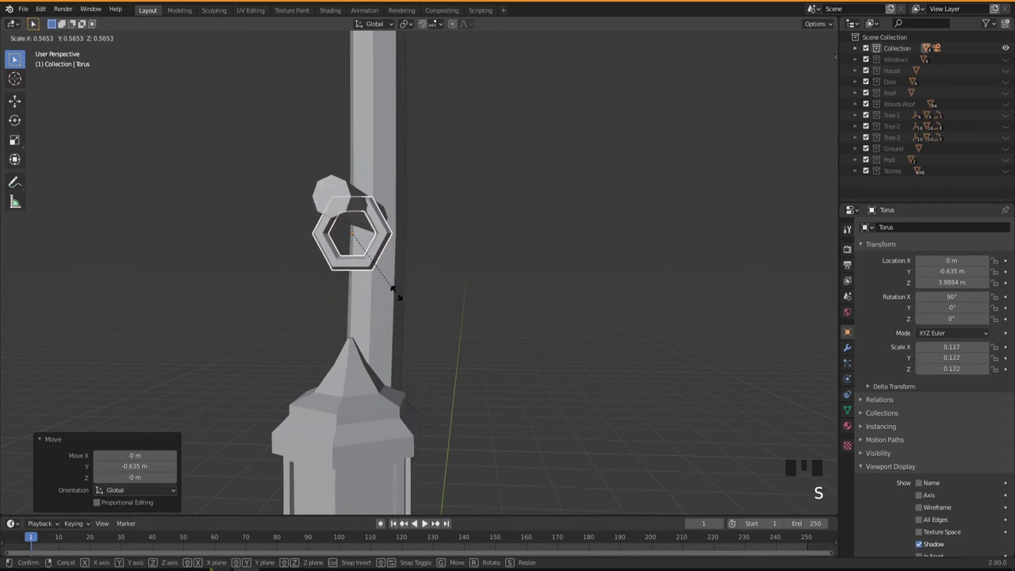
click(366, 272)
middle_drag(414, 311, 447, 311)
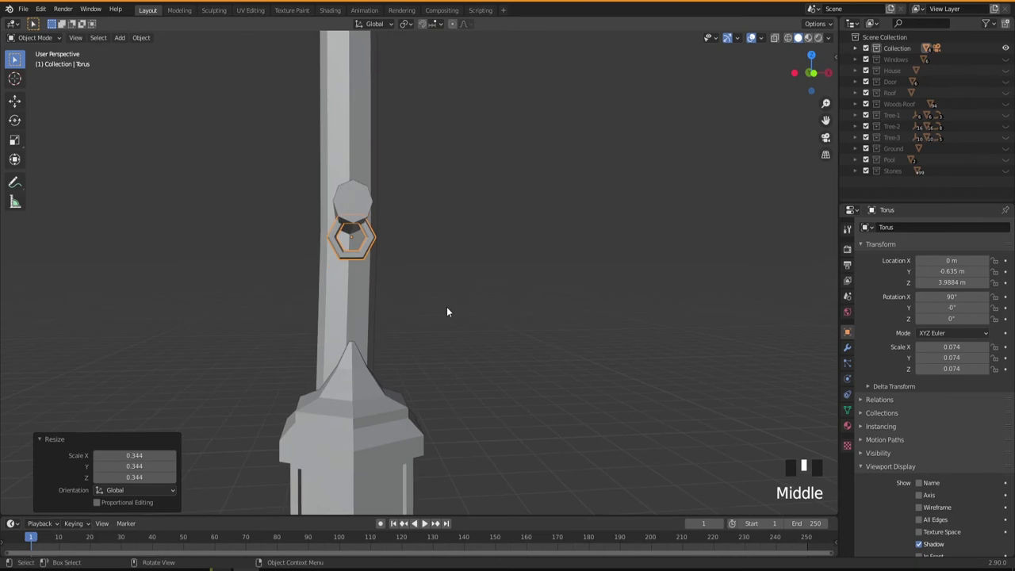
key(g)
key(z)
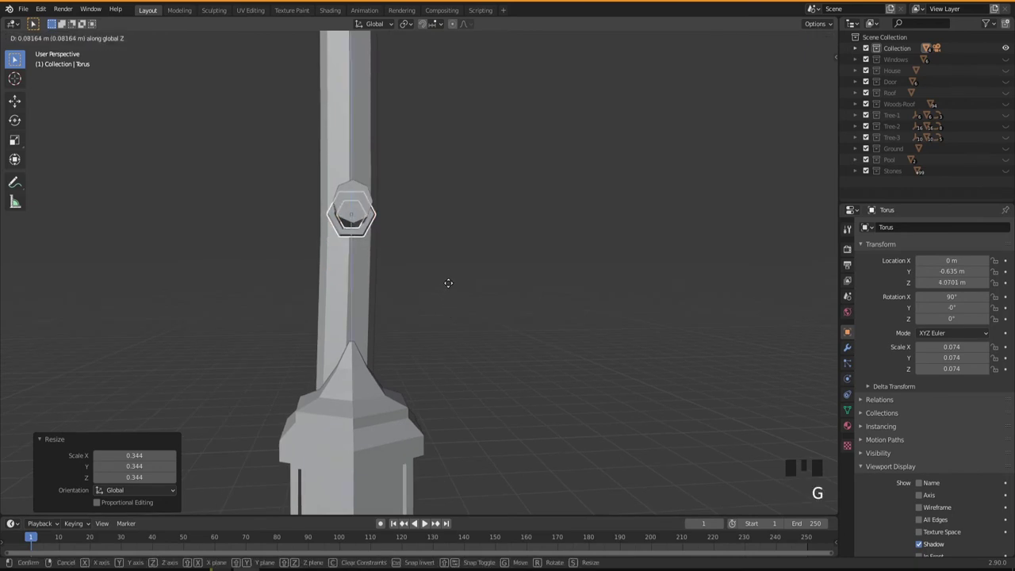
click(448, 290)
middle_drag(448, 290, 317, 282)
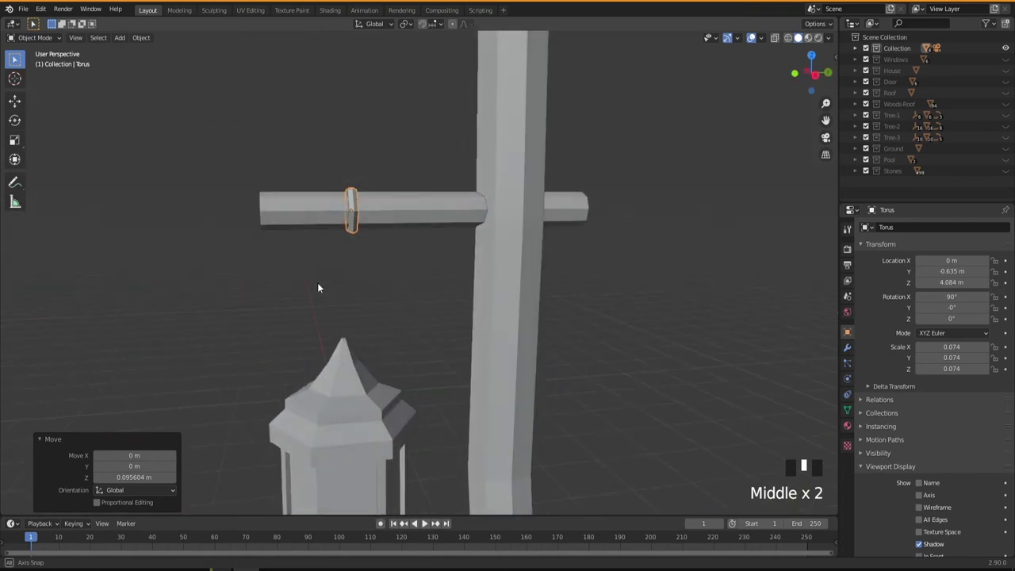
middle_click(349, 311)
middle_drag(349, 312, 403, 252)
scroll(379, 252, up, 3)
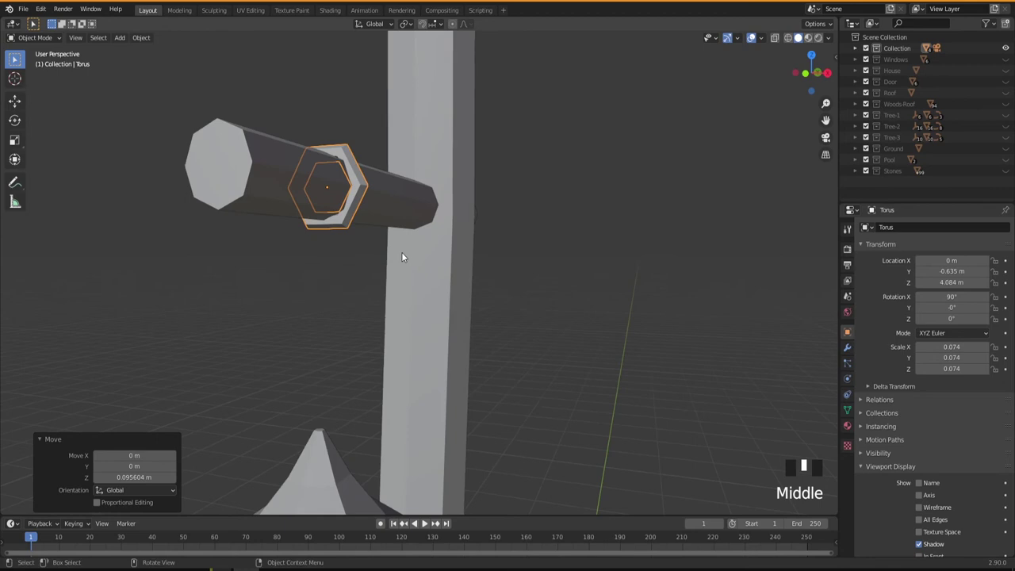
Step: Enlarge the hexagonal ring around the crossbar uniformly to a scale of 0.110
key(s)
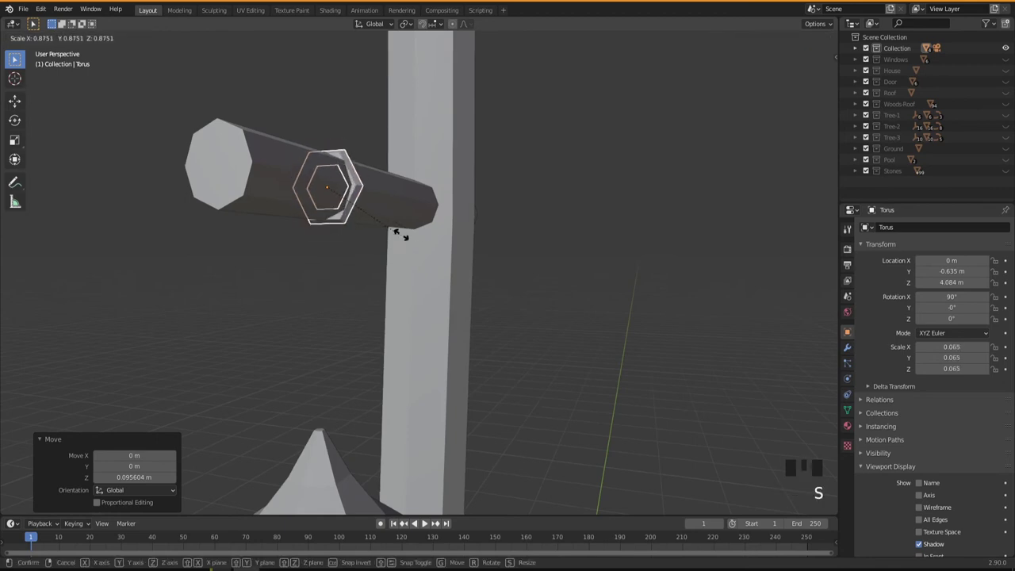
click(436, 236)
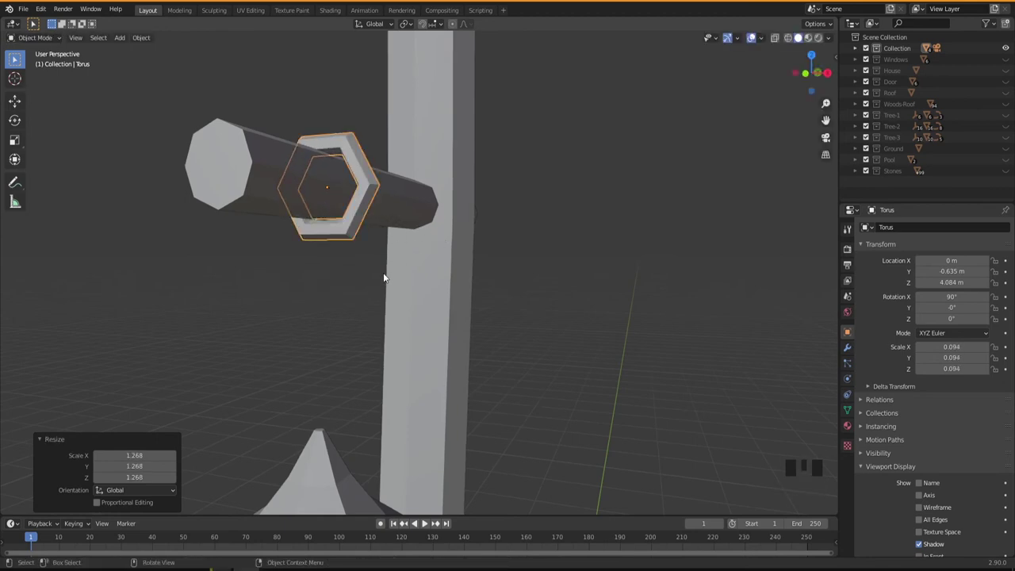
middle_drag(383, 272, 402, 374)
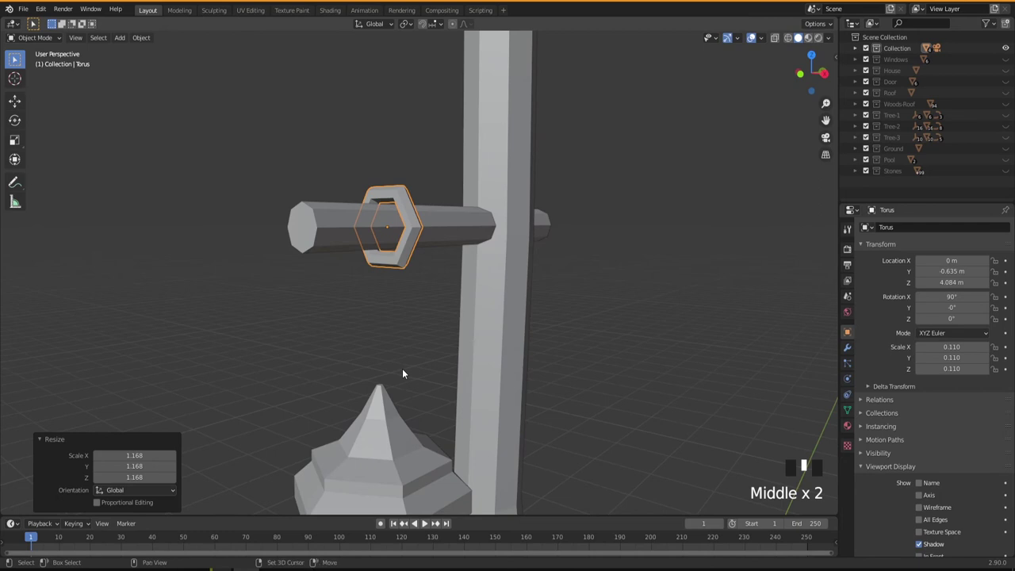
Step: Duplicate the hexagonal ring and move the copy about 0.252 m down along Z, directly below the original
key(shift+d)
key(z)
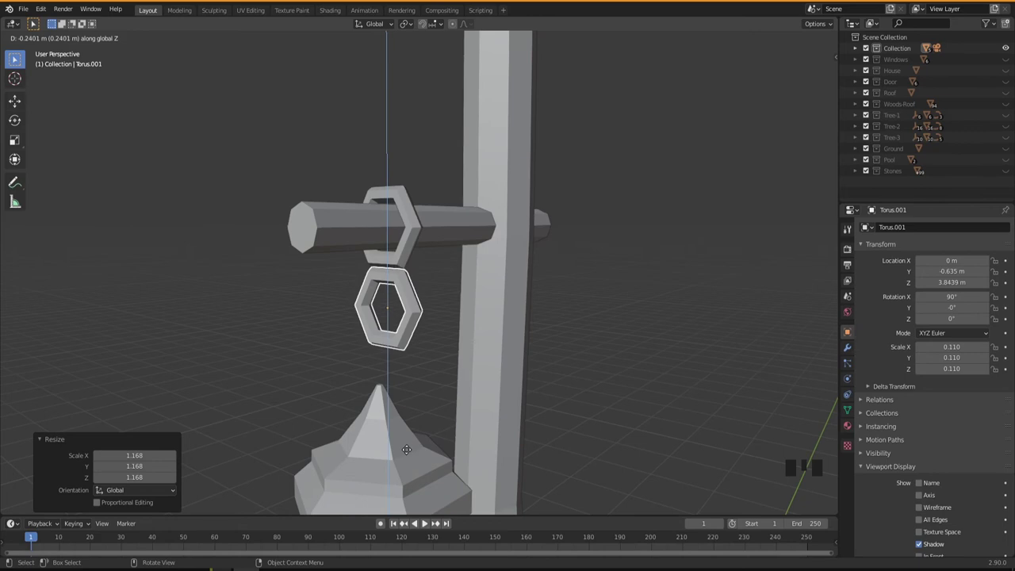
click(406, 449)
middle_drag(376, 394, 401, 357)
scroll(406, 342, up, 2)
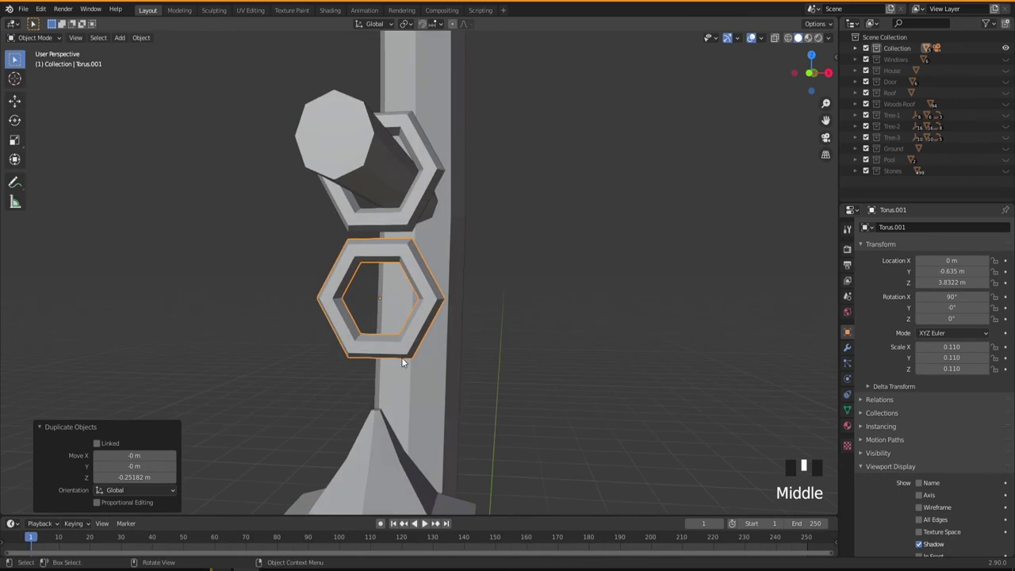
Step: Narrow the duplicated ring by scaling its side corner vertices 0.739 along X, with X-ray selection enabled
key(Tab)
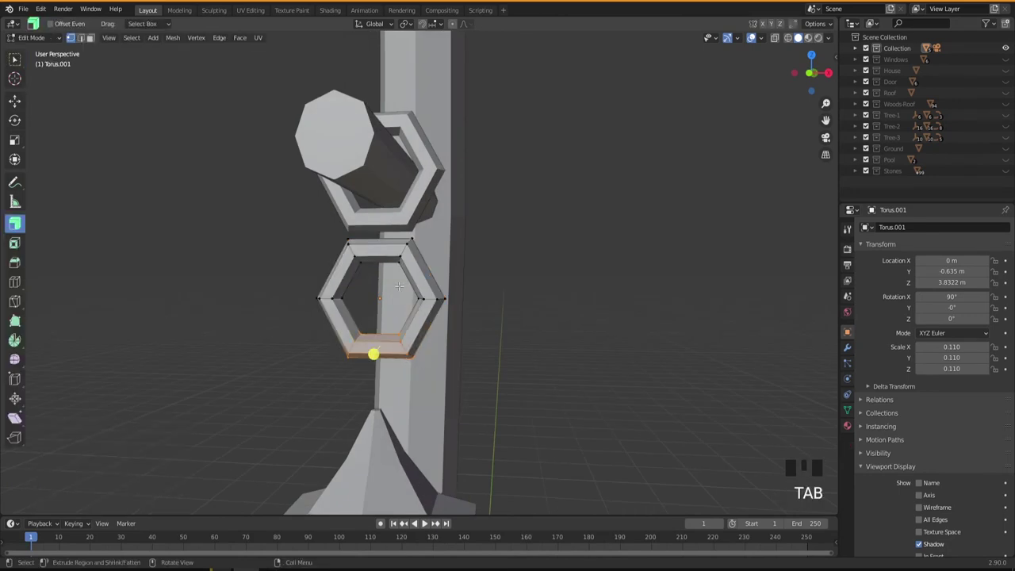
click(774, 41)
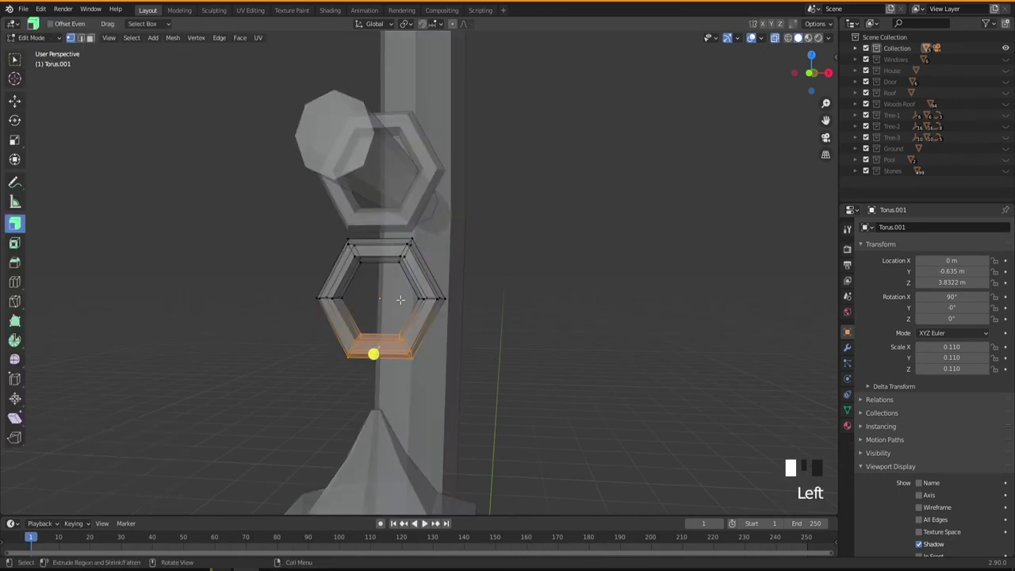
drag(466, 283, 428, 318)
drag(297, 278, 466, 322)
click(14, 60)
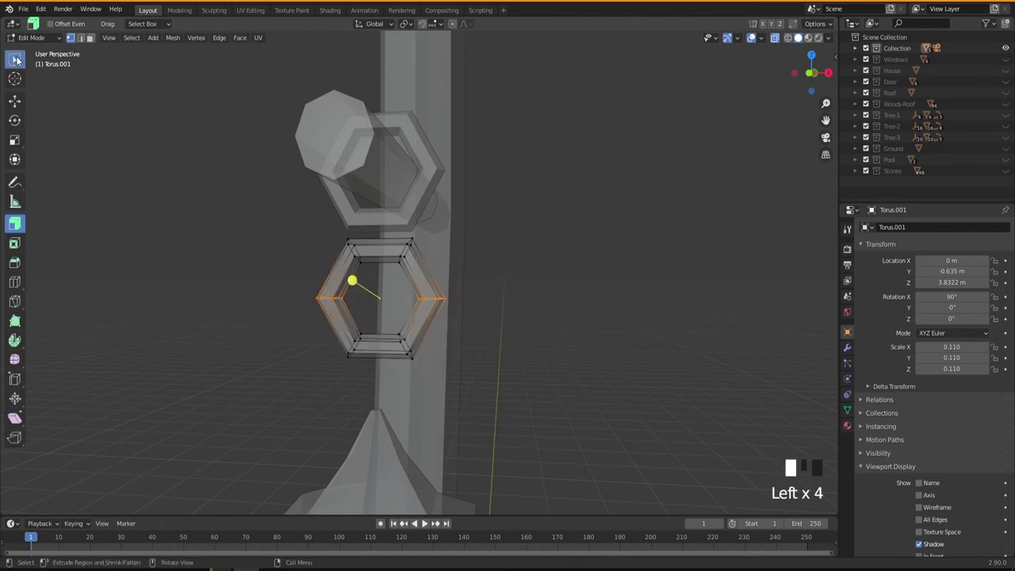
key(s)
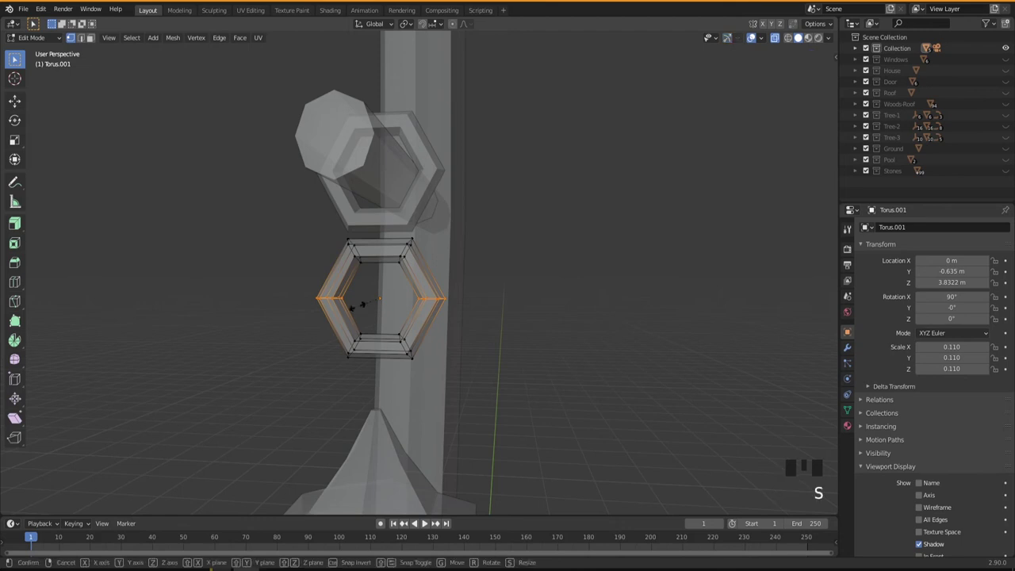
key(x)
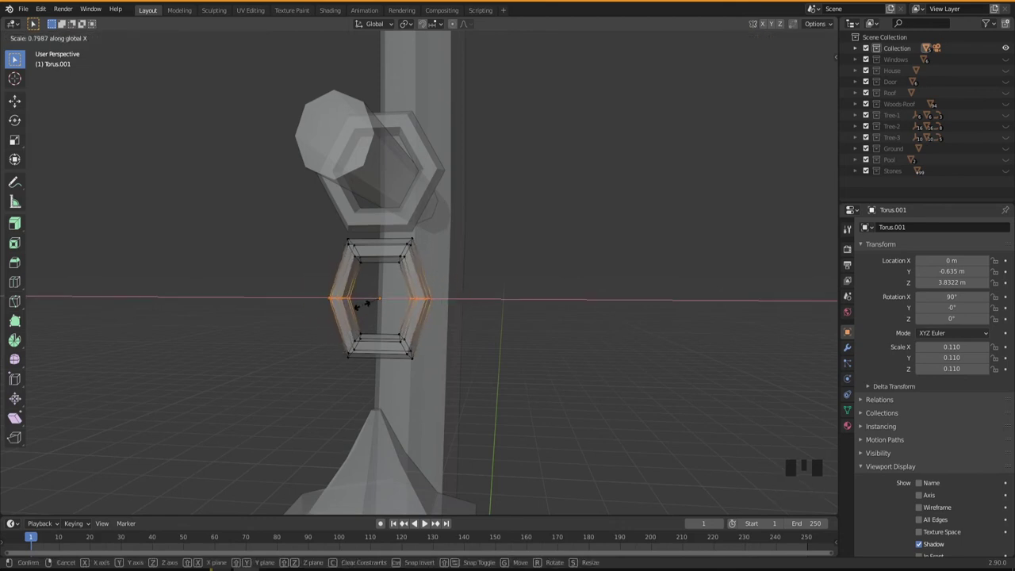
click(367, 305)
mouse_move(389, 358)
middle_down()
mouse_move(370, 362)
mouse_move(381, 362)
middle_up()
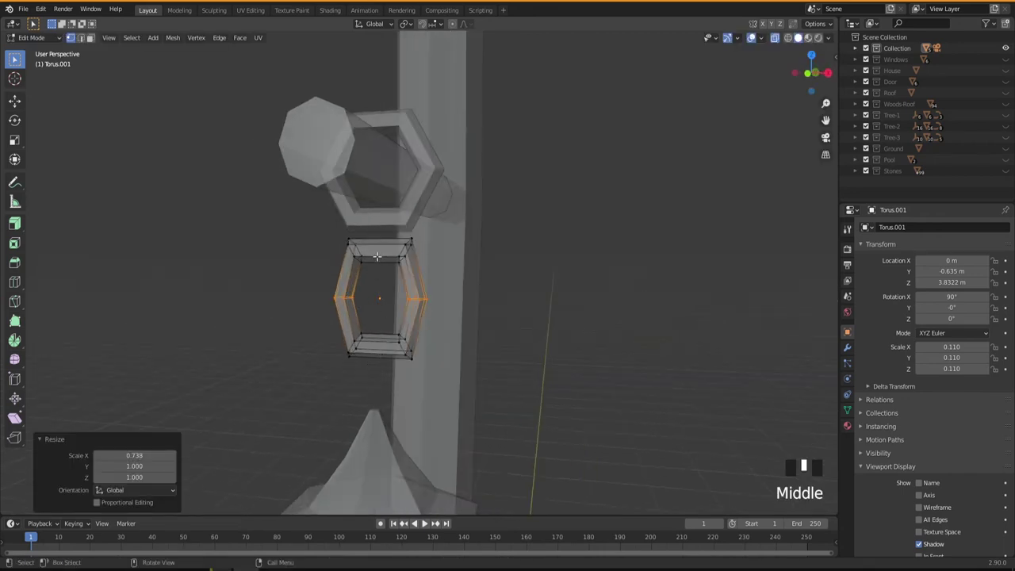
Step: Add one centred loop cut to each of the duplicated ring's lower and upper horizontal segments
mouse_move(383, 389)
middle_down()
mouse_move(372, 385)
mouse_move(390, 390)
middle_up()
key(ctrl+r)
click(376, 345)
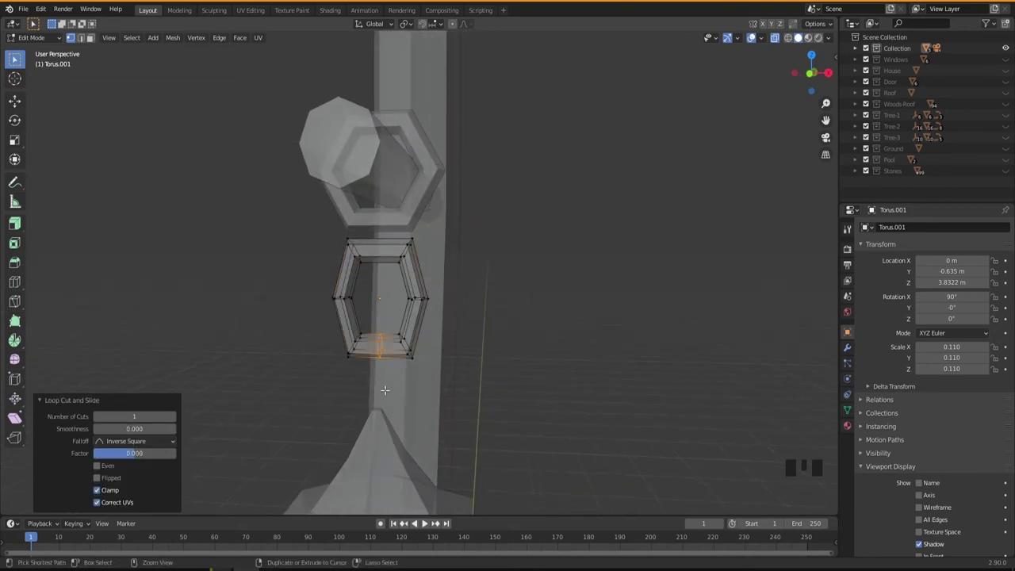
click(379, 251)
Step: Scale the duplicated ring's two new loops 1.292 along Z to round it into a chain link, and return to Object Mode without X-ray
middle_drag(396, 301, 431, 341)
click(385, 262)
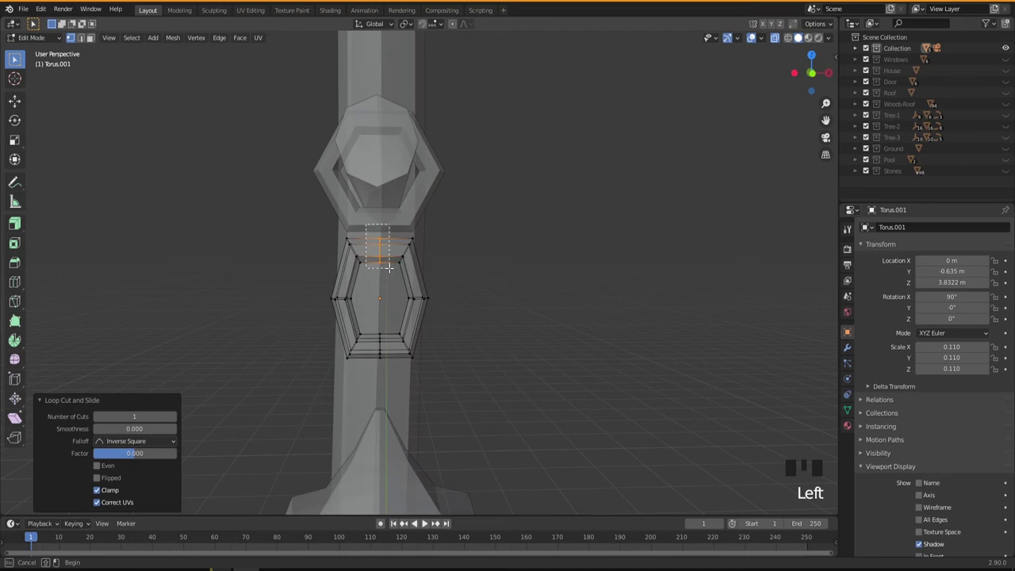
shift+drag(371, 324, 389, 395)
mouse_move(389, 395)
middle_down()
mouse_move(351, 397)
mouse_move(386, 408)
mouse_move(374, 401)
middle_up()
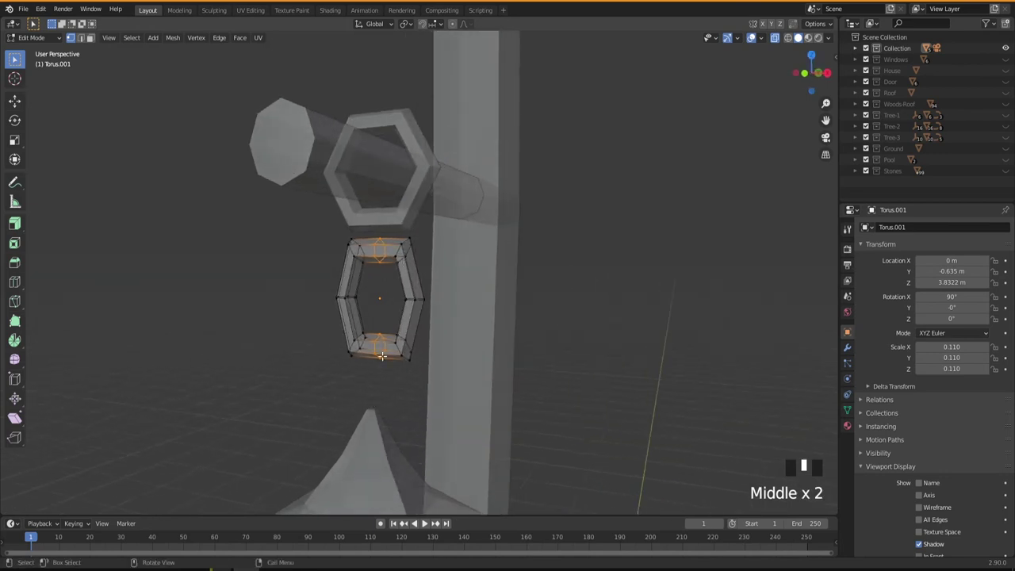
middle_drag(390, 371, 400, 381)
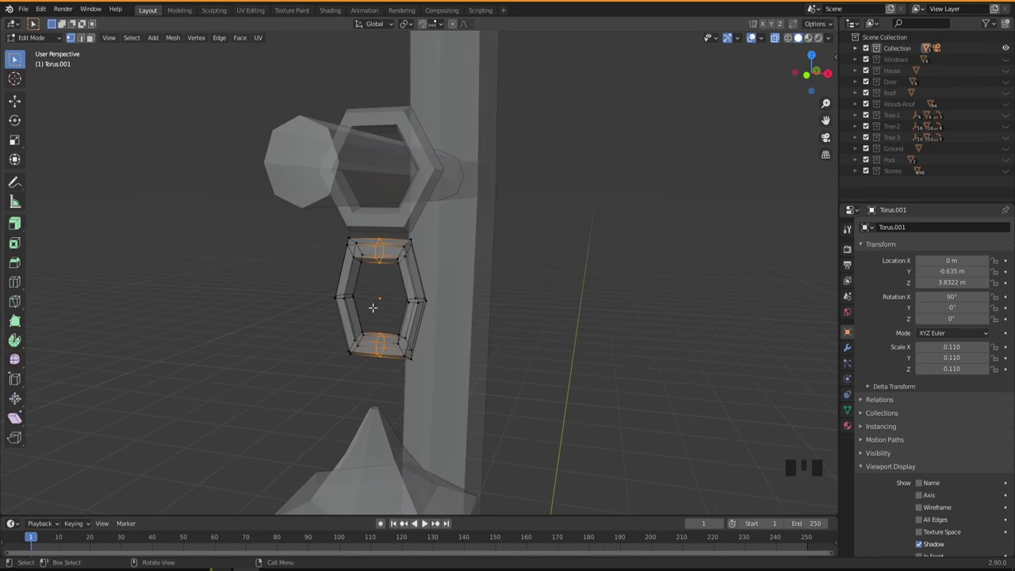
key(s)
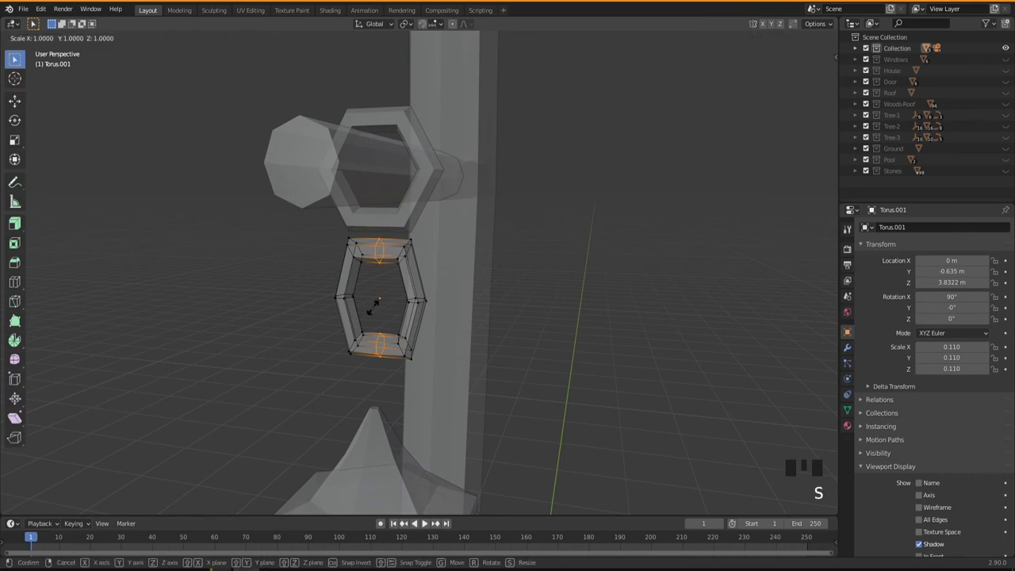
key(z)
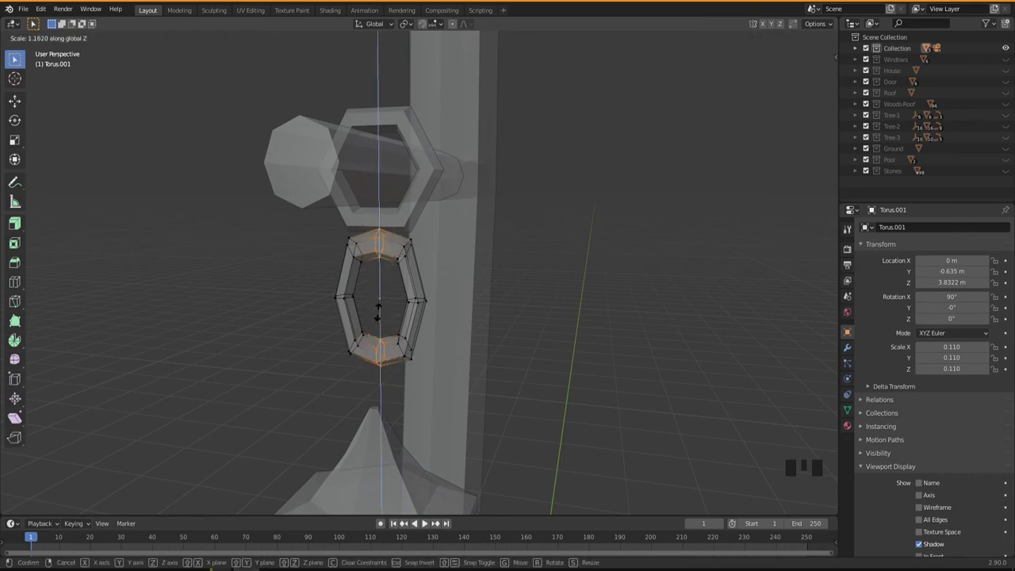
click(378, 312)
middle_drag(382, 333, 361, 329)
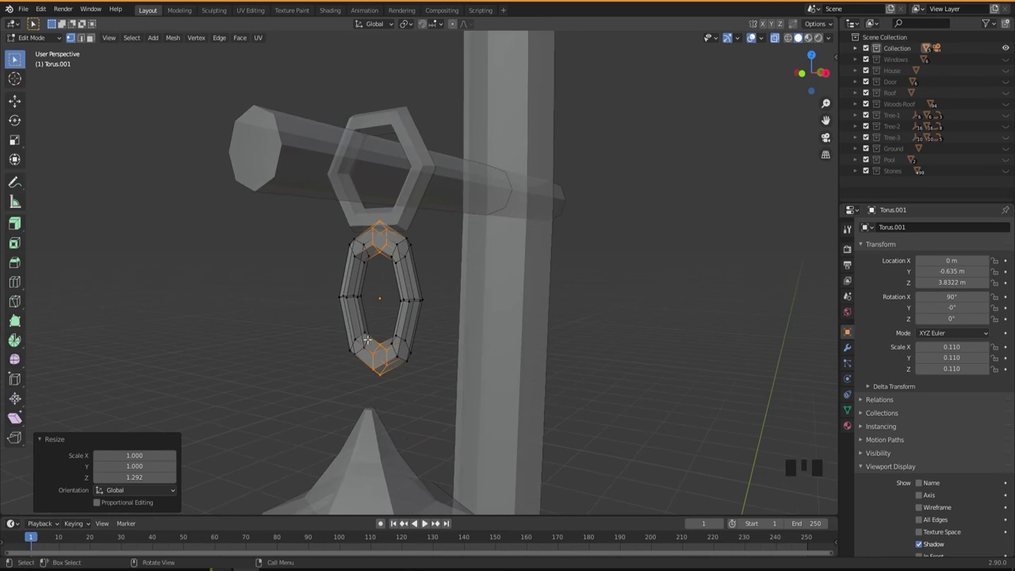
click(774, 38)
middle_drag(439, 329, 469, 360)
key(Tab)
Step: Shrink the lower link uniformly to a scale of 0.048
click(431, 159)
middle_drag(450, 292, 465, 363)
scroll(452, 330, up, 2)
click(469, 310)
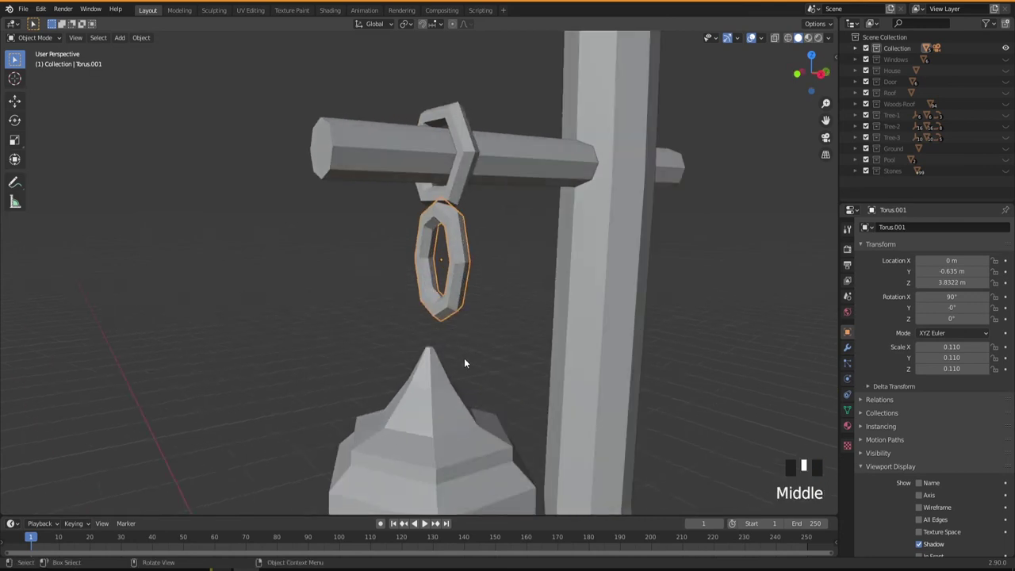
key(s)
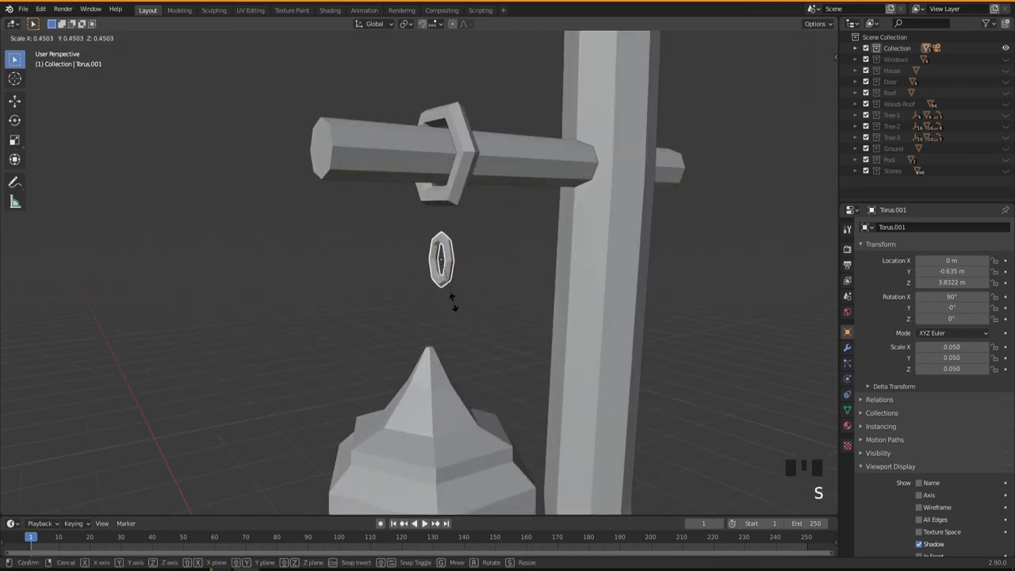
click(451, 307)
middle_drag(452, 307, 469, 361)
Step: Scale the hexagonal ring around the crossbar uniformly by 1.075 and lower it along Z to a height of 4.0654 m
click(449, 205)
middle_drag(481, 295, 495, 347)
key(s)
click(485, 315)
key(g)
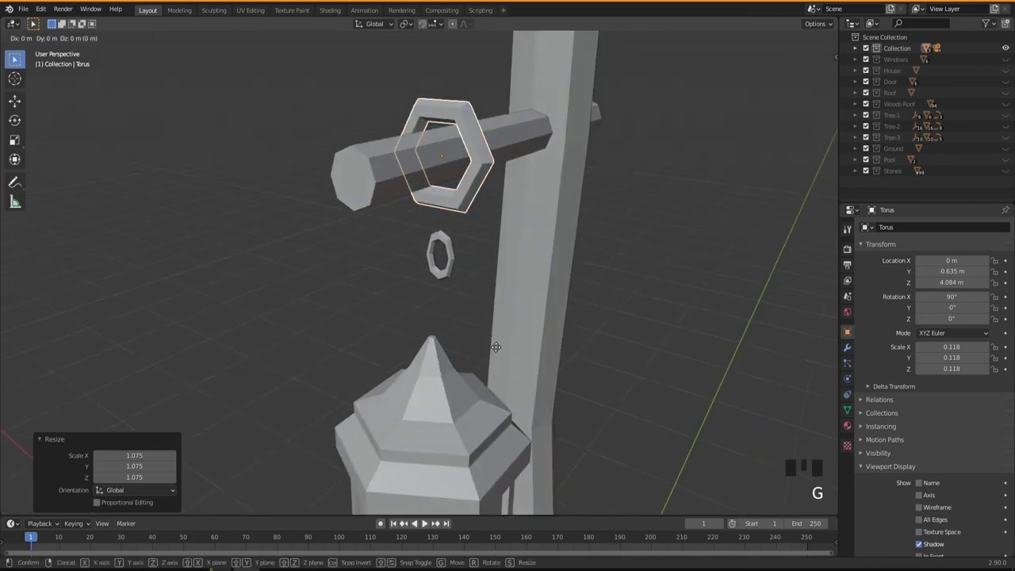
key(z)
click(496, 355)
middle_drag(497, 354, 517, 308)
Step: Raise the small link about 0.110 m along Z to the hexagonal ring's lower edge and scale it uniformly by 1.147
click(442, 262)
middle_drag(441, 262, 398, 339)
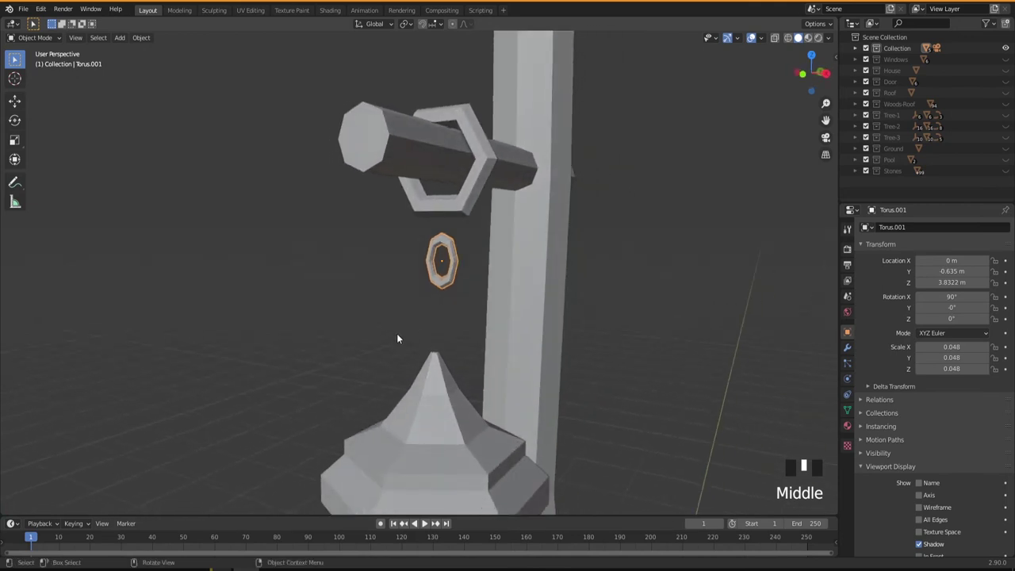
key(g)
key(z)
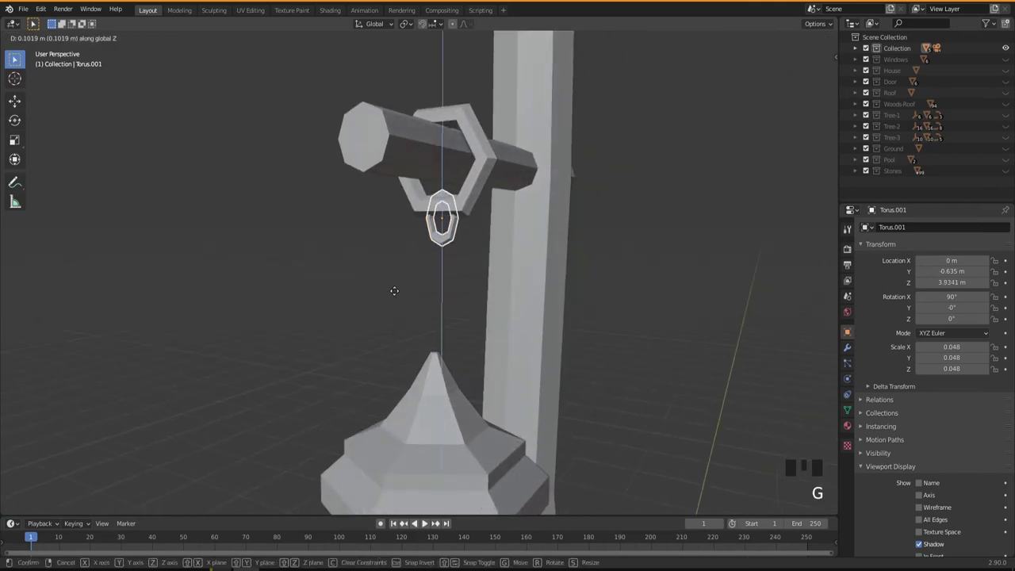
click(395, 292)
key(s)
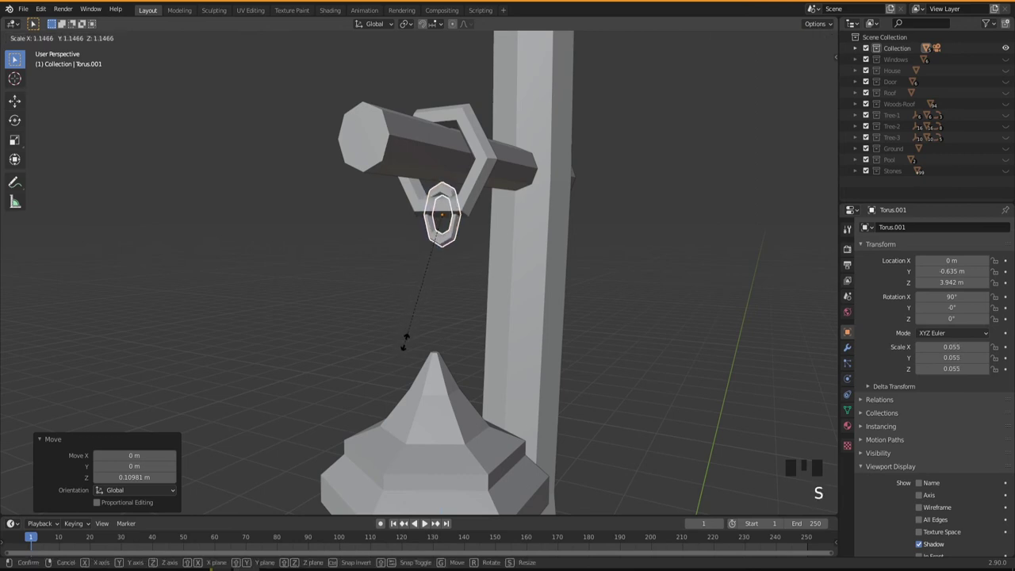
click(405, 341)
middle_drag(405, 342, 405, 349)
Step: Rotate the small link 90° about Z so it interlocks crosswise with the hexagonal ring
key(r)
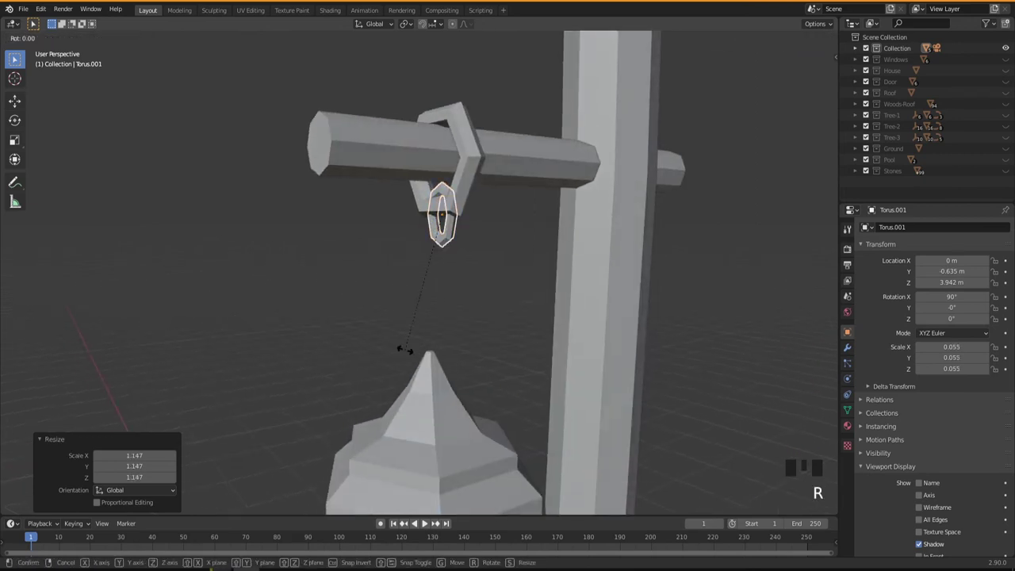
text(z)
text(0)
click(405, 349)
Step: Fine-tune the hexagonal ring's height along Z where it passes through the small link
middle_drag(447, 382, 452, 311)
scroll(446, 251, up, 2)
scroll(448, 331, down, 1)
click(472, 207)
middle_drag(469, 253, 456, 293)
key(g)
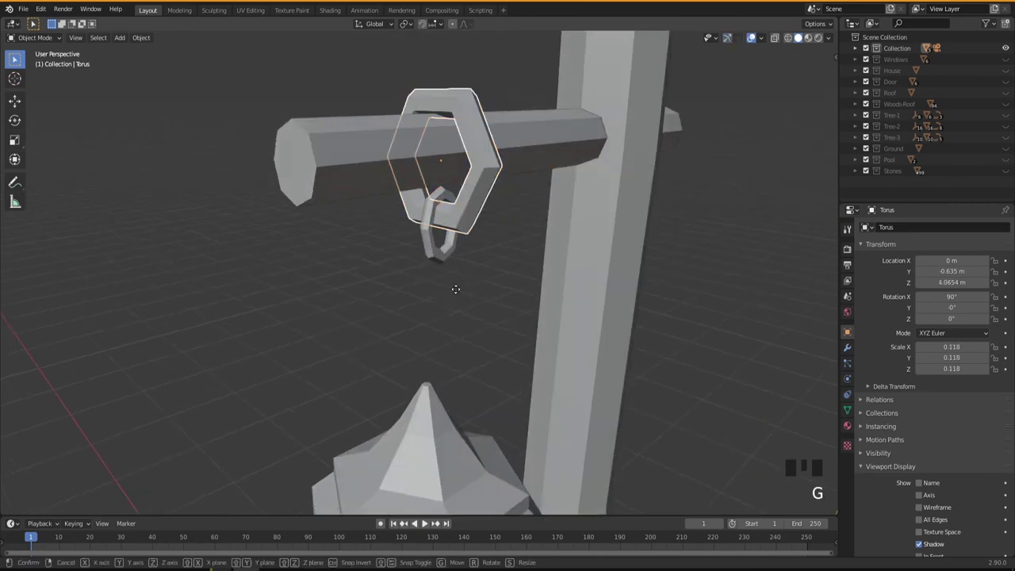
key(z)
click(456, 285)
mouse_move(456, 285)
middle_down()
mouse_move(453, 313)
mouse_move(444, 299)
middle_up()
Step: Raise the small link about 0.0077 m along Z against the hexagonal ring's lower segment
click(436, 253)
middle_drag(436, 253, 463, 279)
scroll(451, 297, up, 4)
scroll(449, 307, down, 3)
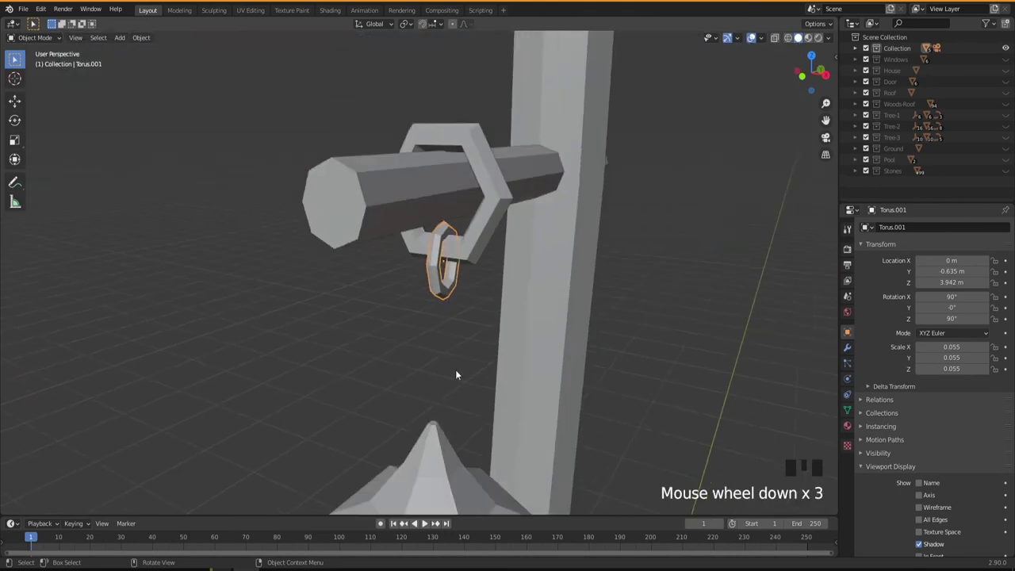
shift+middle_drag(469, 410, 432, 317)
scroll(412, 199, up, 2)
middle_drag(413, 199, 452, 333)
middle_drag(459, 337, 481, 355)
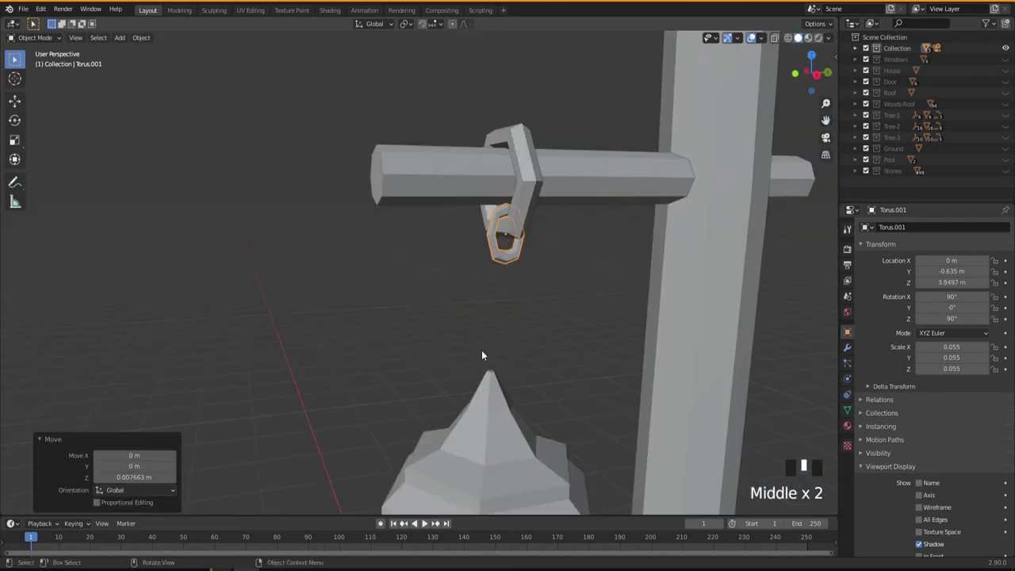
Step: Duplicate the small link about 0.077 m down along Z and rotate the copy 90° about Z
key(shift+d)
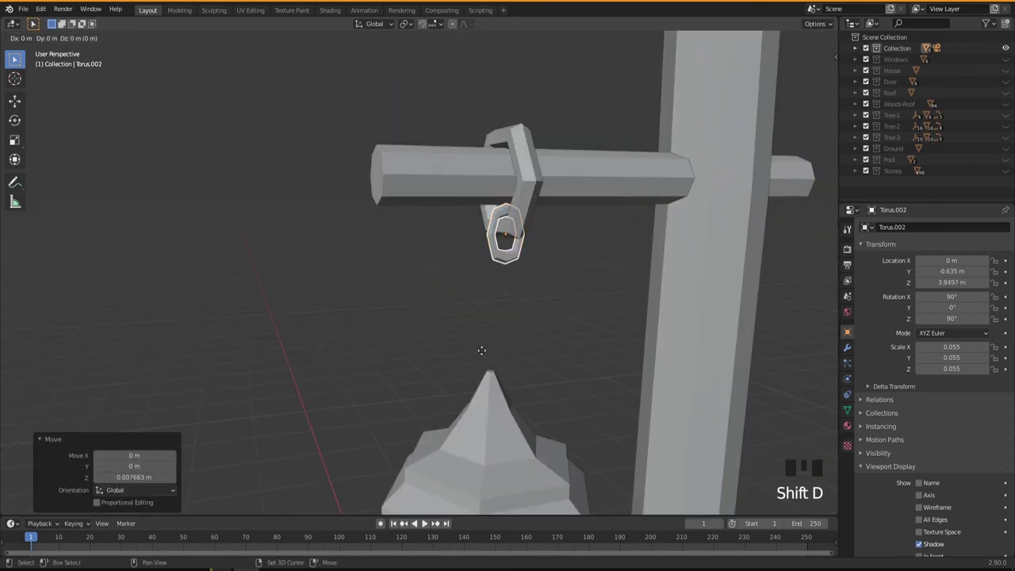
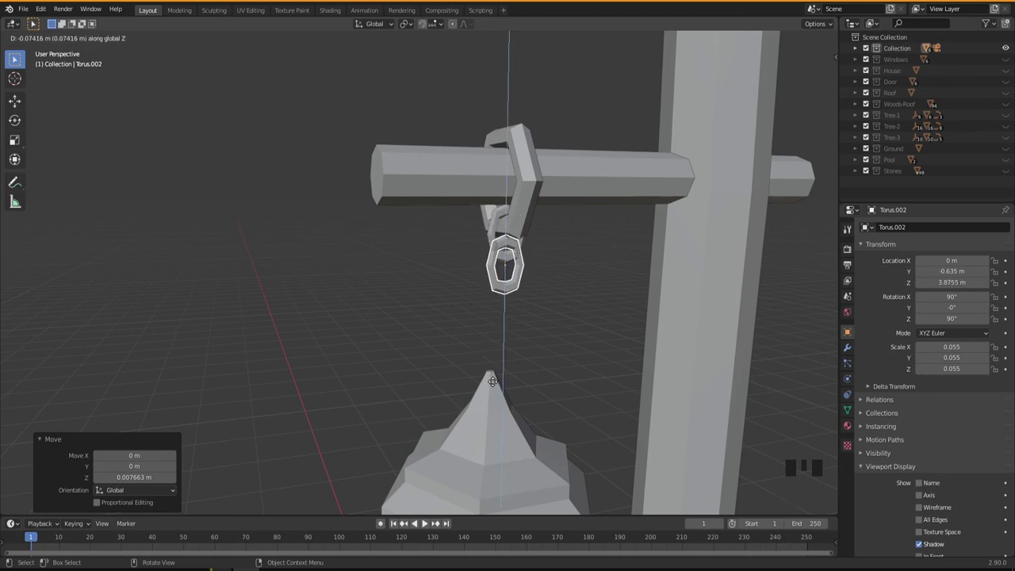
click(493, 381)
scroll(492, 381, up, 3)
text(rz9)
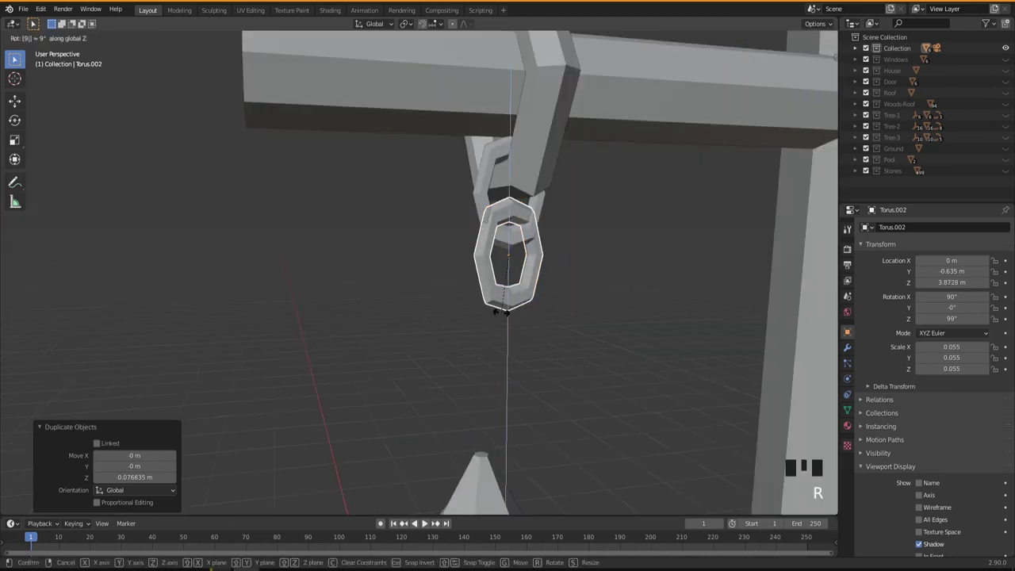
text(0)
key(Return)
Step: Lower the second chain link about 0.0056 m along Z to fit it inside the link above
middle_drag(505, 336, 553, 343)
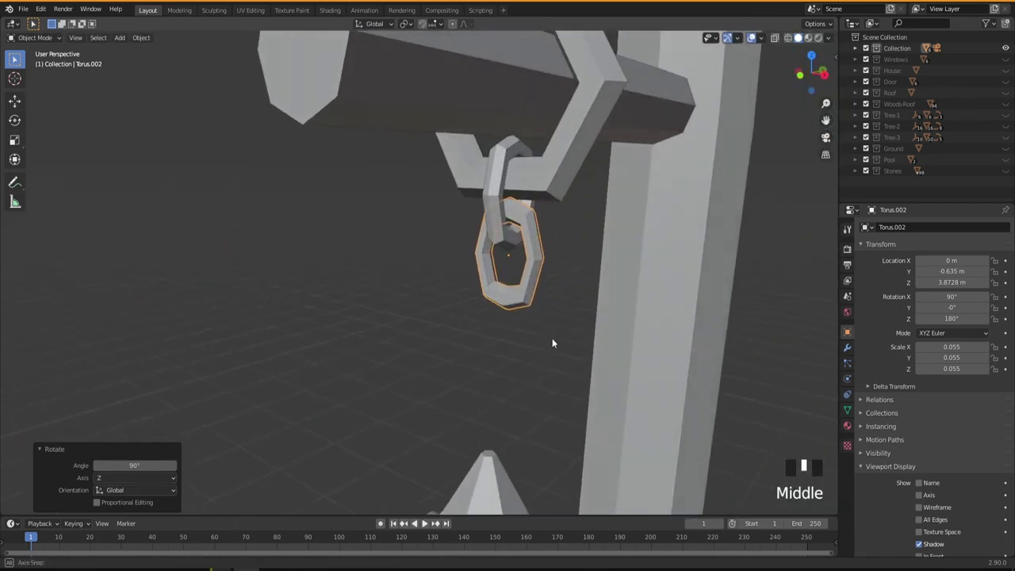
key(g)
key(z)
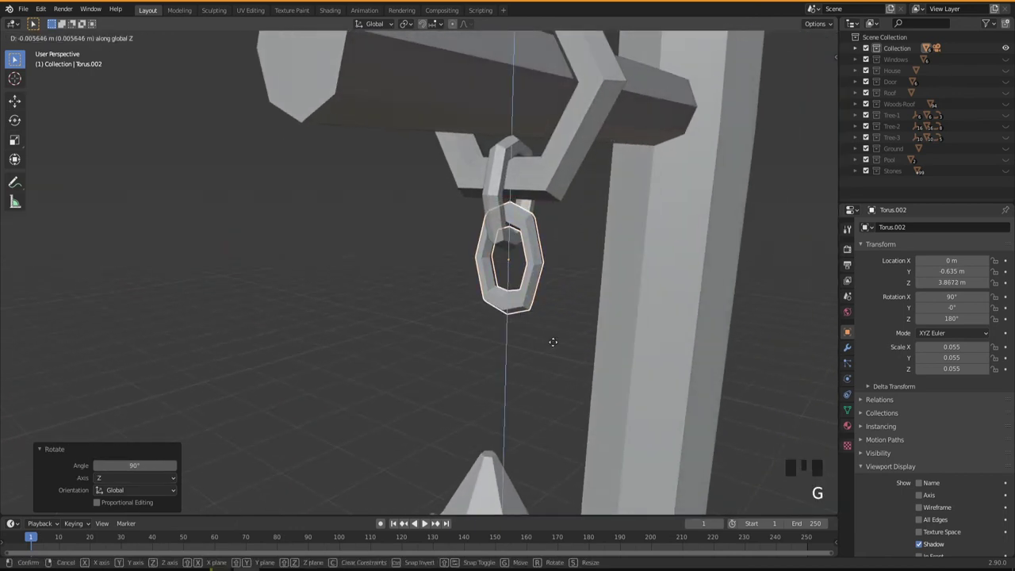
click(552, 343)
Step: Duplicate the two small chain links about 0.161 m down along Z to continue the chain
middle_drag(552, 347, 612, 349)
drag(609, 345, 446, 216)
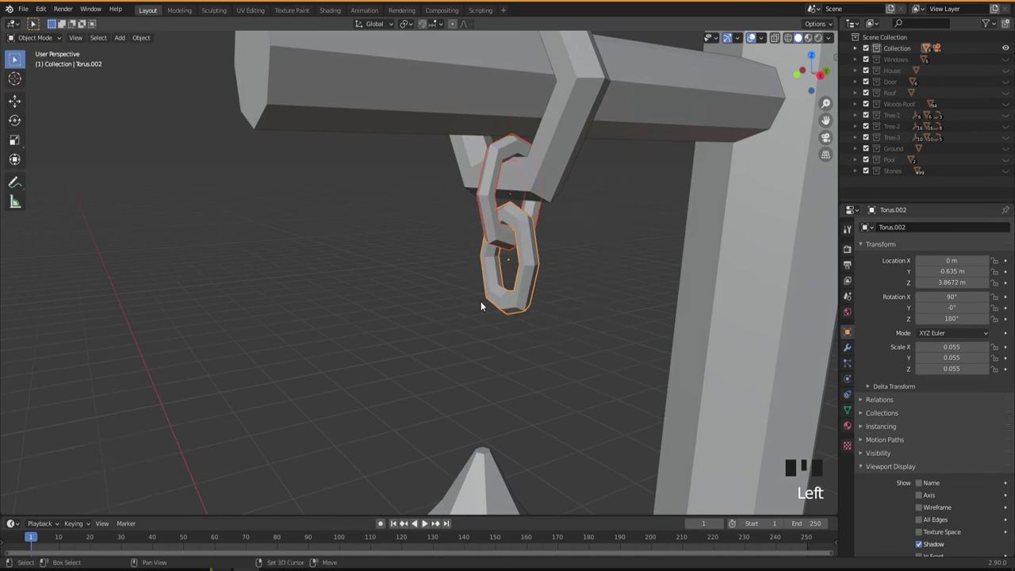
key(shift+d)
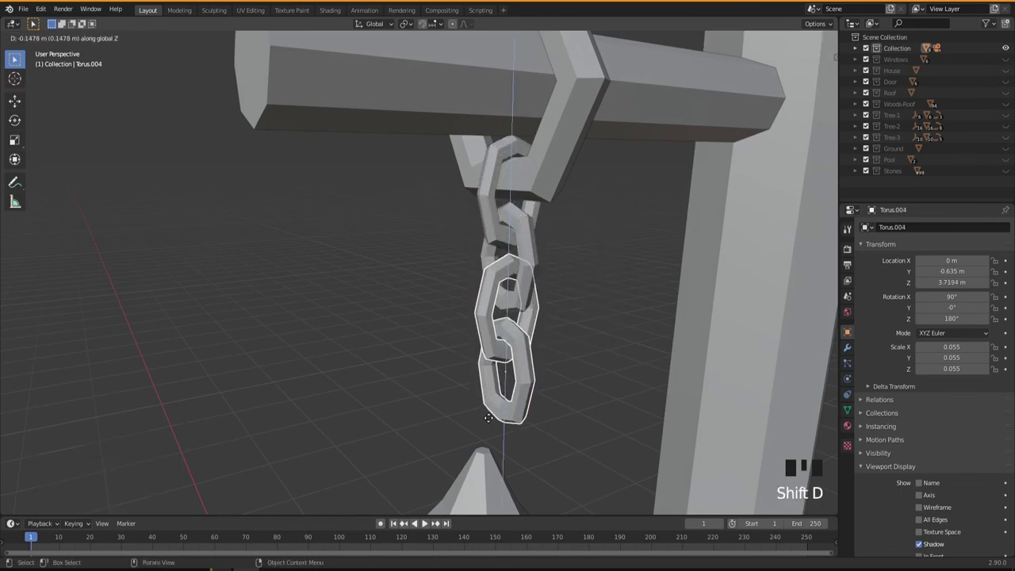
click(491, 426)
Step: Duplicate the lowest pair of links about 0.16 m down along Z to extend the chain into the lantern's tip
middle_drag(535, 357, 536, 340)
scroll(535, 372, down, 3)
scroll(536, 375, down, 3)
middle_drag(536, 375, 497, 203)
scroll(514, 362, down, 5)
scroll(514, 363, down, 3)
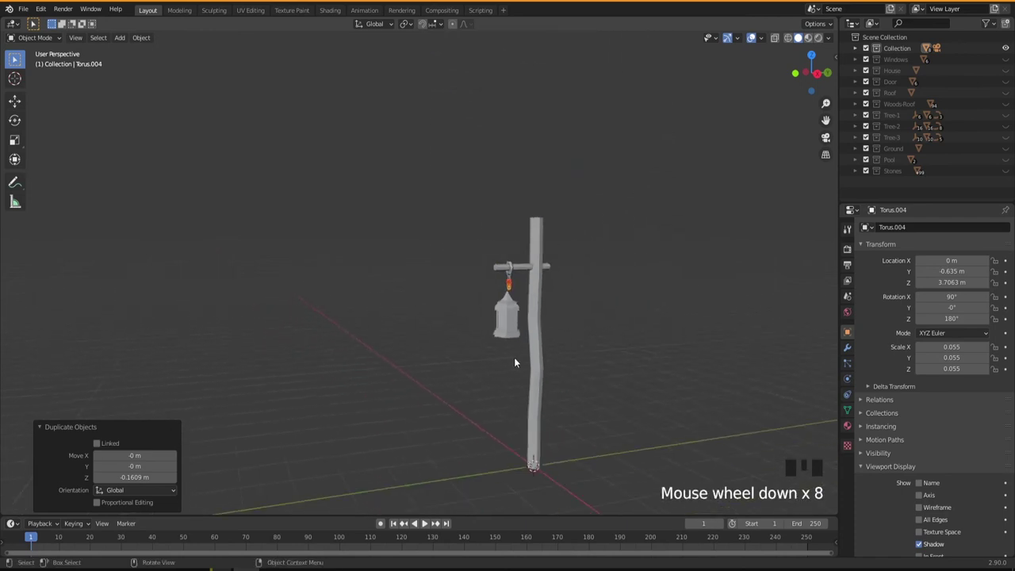
scroll(514, 317, up, 13)
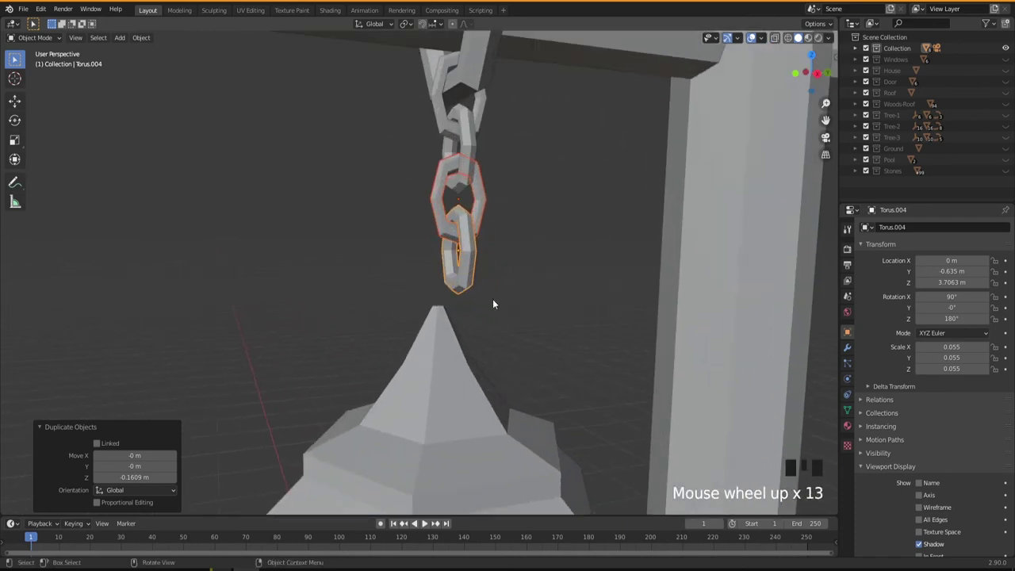
key(shift+d)
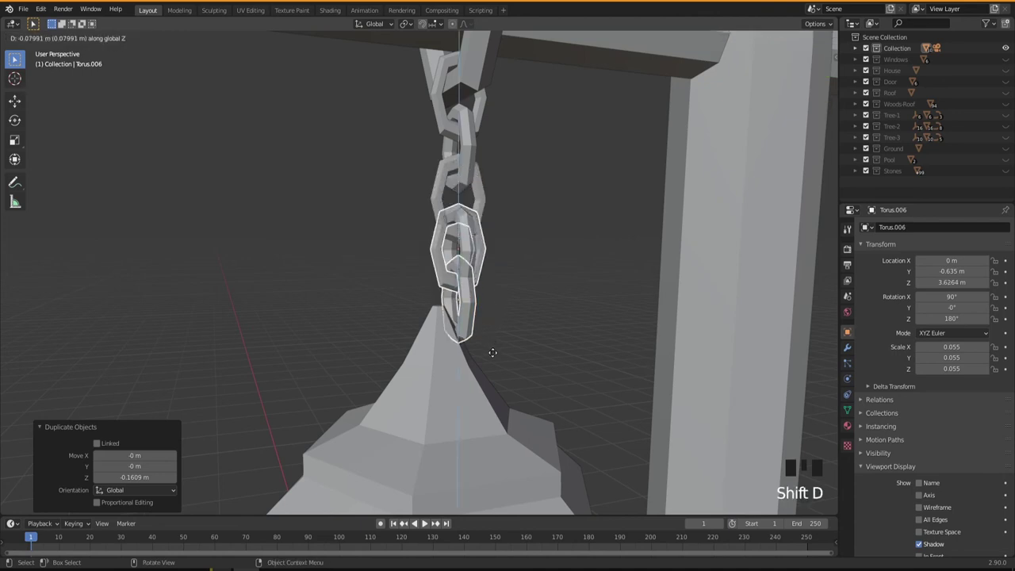
click(500, 401)
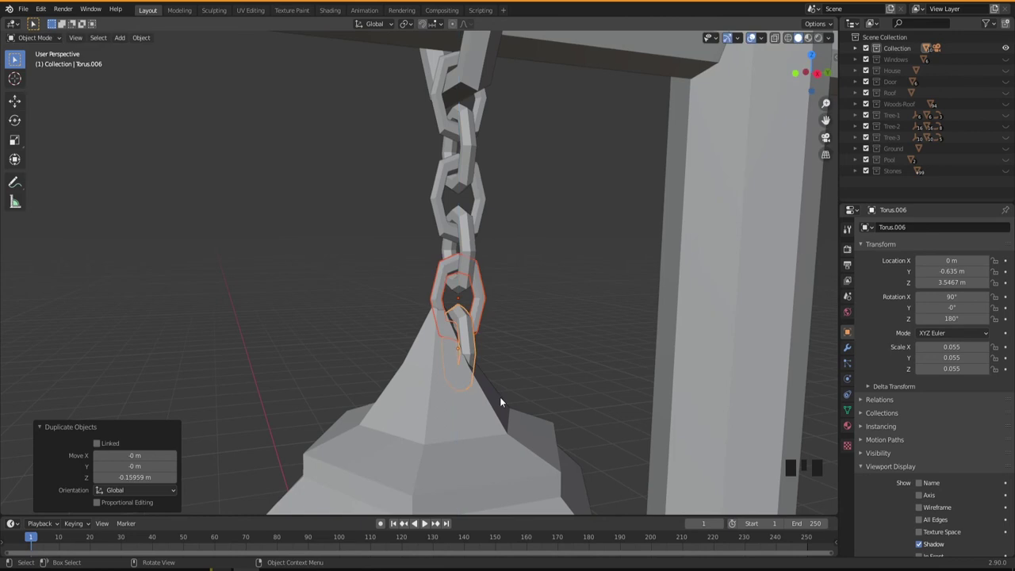
Step: Move the lantern about 0.036 m along Y to centre its tip under the chain
middle_drag(498, 393, 423, 365)
scroll(489, 387, down, 4)
click(459, 317)
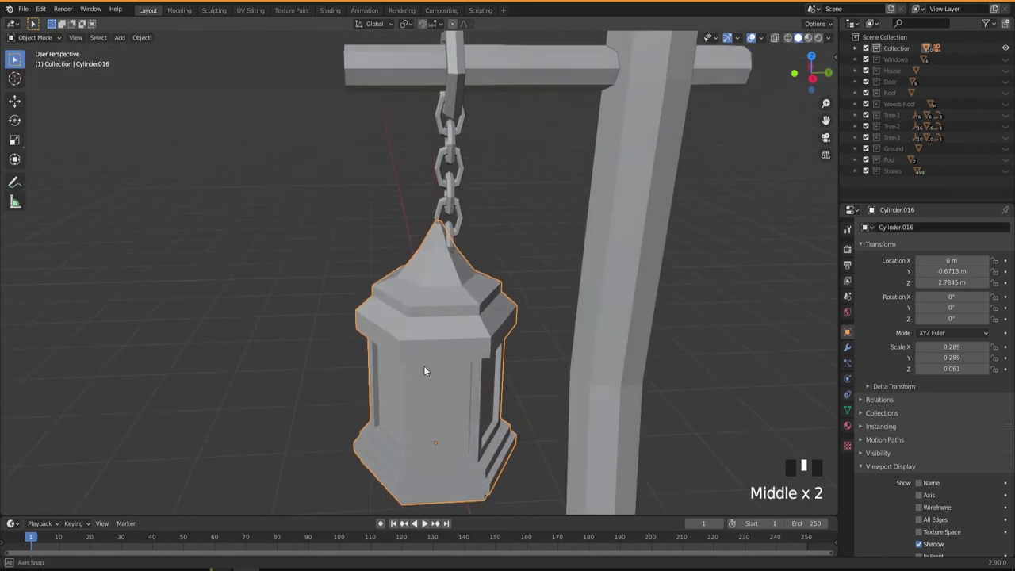
key(g)
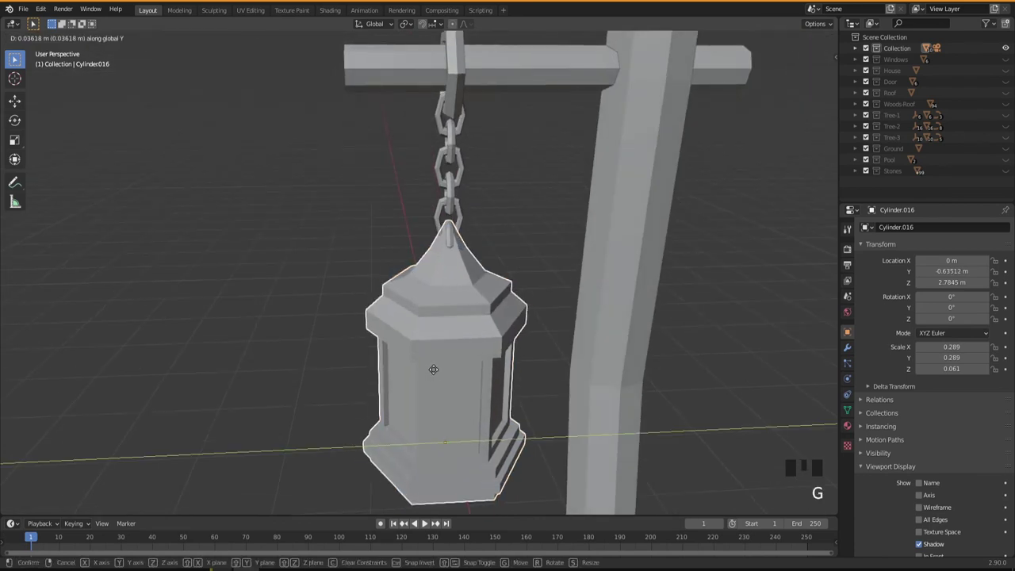
click(426, 367)
Step: Lower the lantern about 0.079 m along Z so it hangs from the lowest chain link
middle_drag(426, 373, 446, 334)
scroll(438, 334, up, 3)
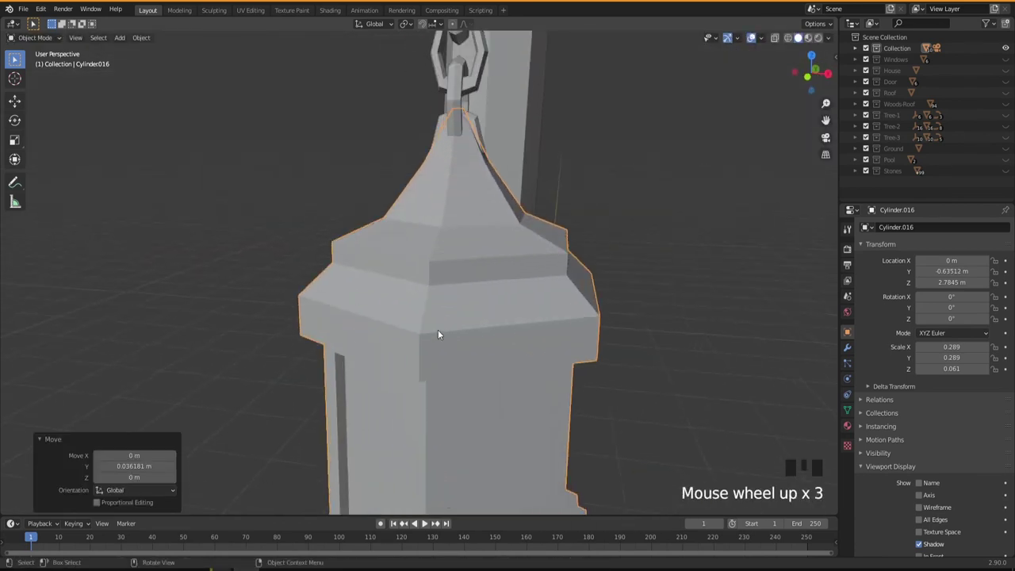
key(g)
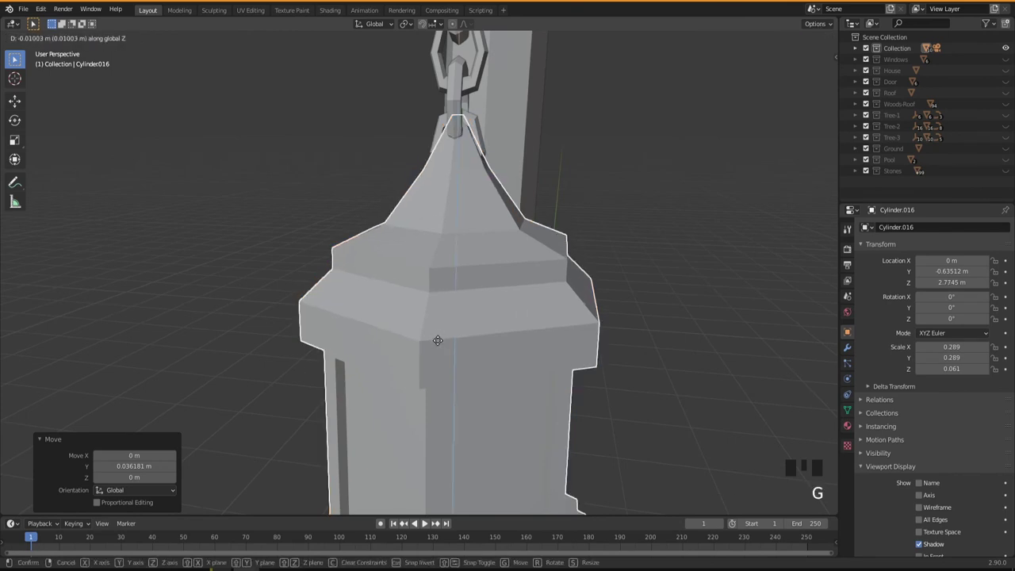
click(437, 363)
Step: Examine the whole lamp post from several angles, from the hanging lantern down to its foot
middle_drag(446, 347, 421, 290)
scroll(403, 308, down, 3)
scroll(403, 308, down, 4)
middle_drag(411, 325, 409, 268)
scroll(442, 349, down, 3)
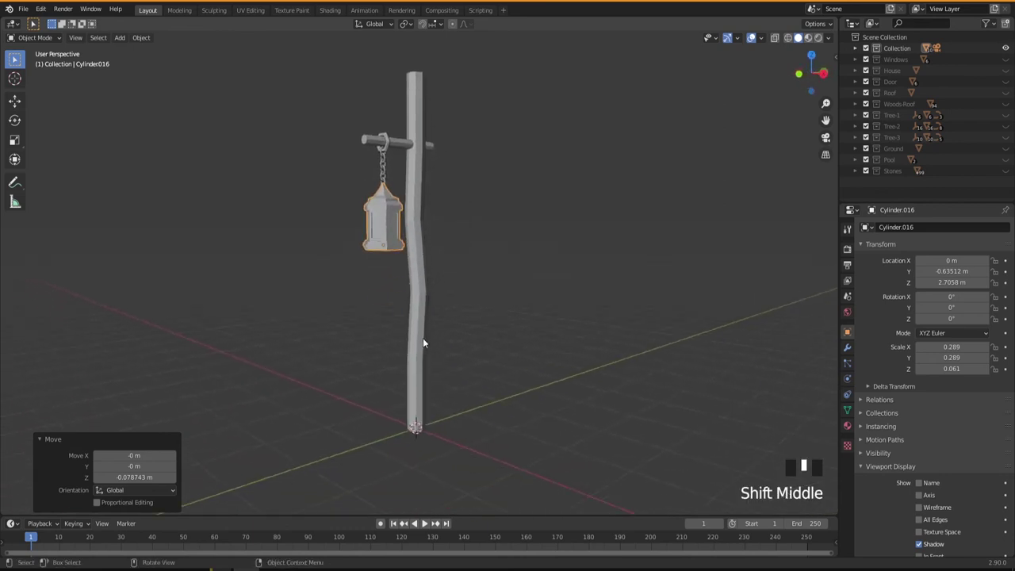
mouse_move(409, 428)
middle_down()
mouse_move(416, 443)
mouse_move(391, 402)
mouse_move(409, 428)
middle_up()
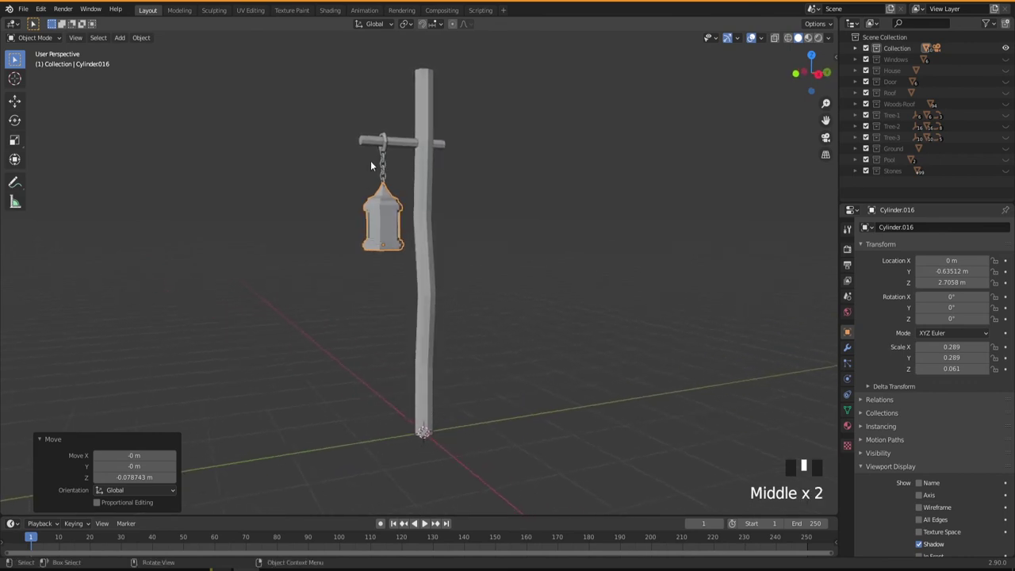
middle_drag(420, 417, 448, 422)
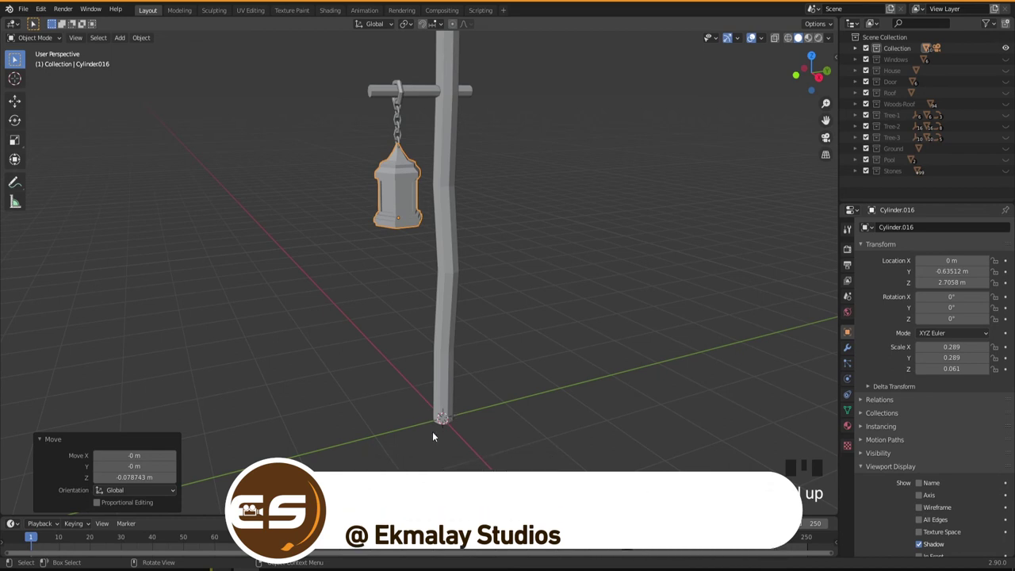
click(451, 422)
middle_drag(423, 448, 443, 441)
mouse_move(439, 405)
middle_down()
mouse_move(419, 404)
mouse_move(441, 406)
middle_up()
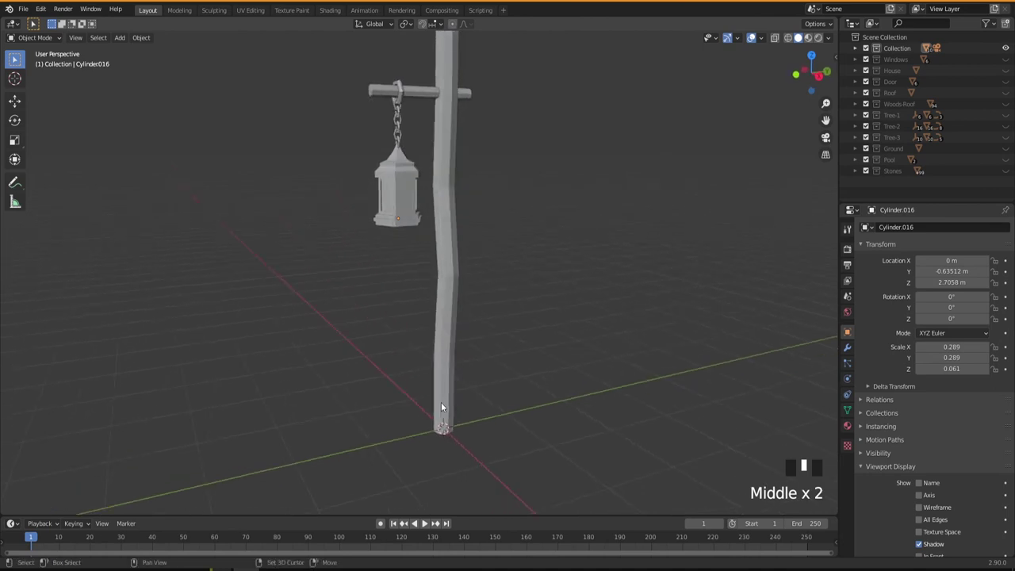
Step: Add a cube at the foot of the post and scale it uniformly to 0.225
key(shift+a)
mouse_move(404, 340)
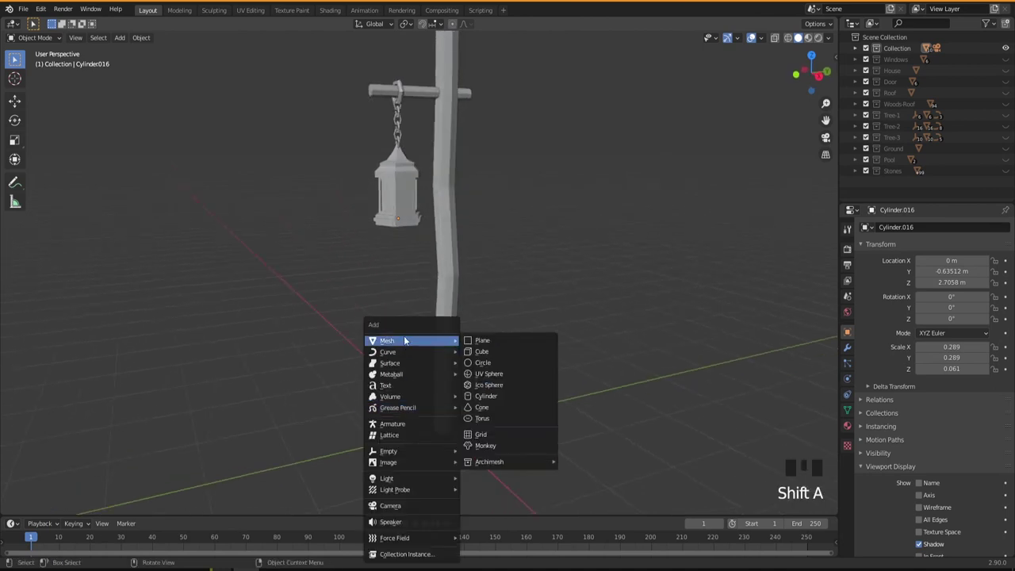
click(484, 352)
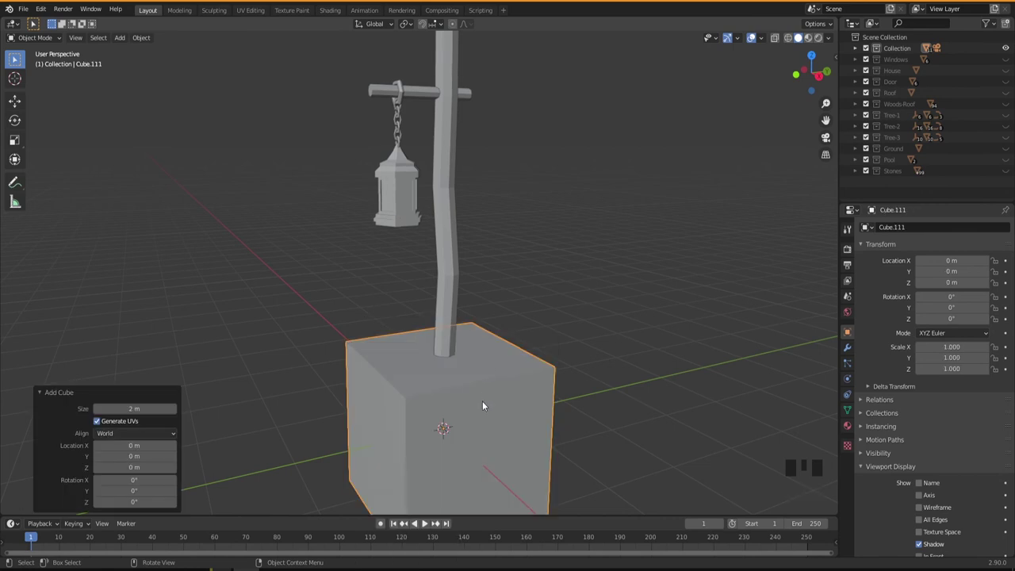
key(s)
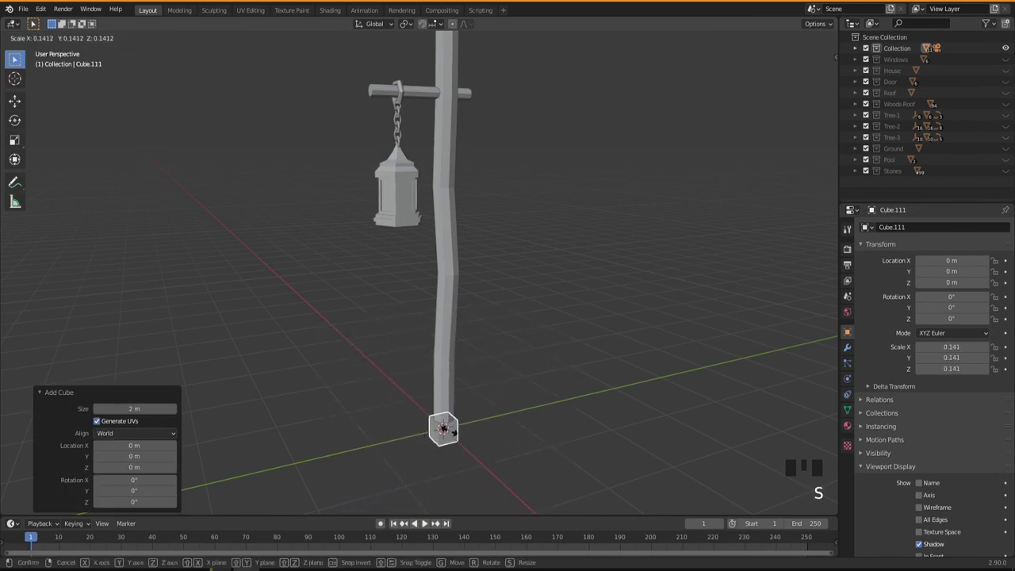
click(454, 429)
Step: Flatten the base cube along Z, then enlarge it by about 1.388 into a low slab around the post's foot
middle_drag(454, 429, 446, 455)
scroll(443, 446, up, 2)
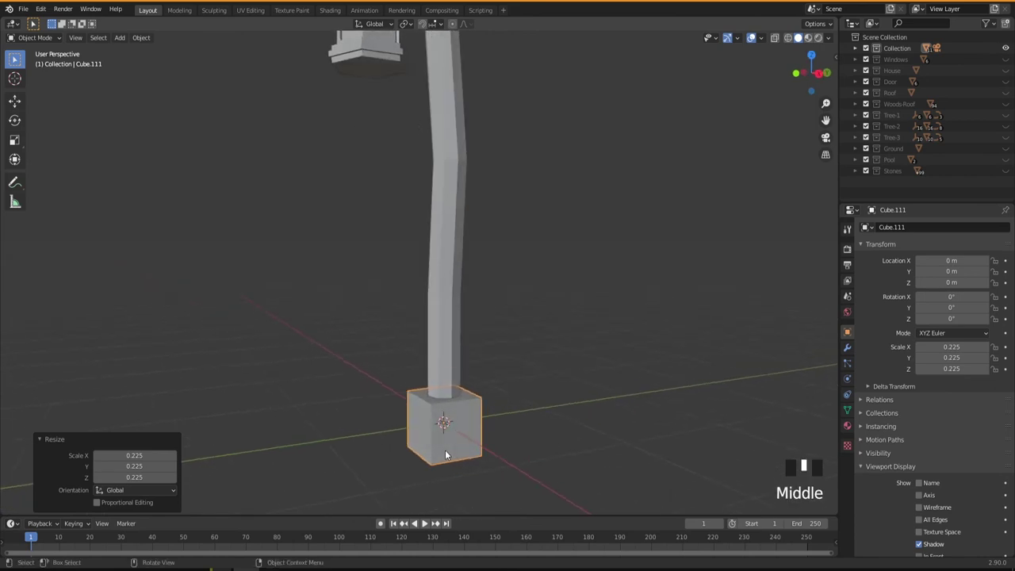
key(s)
key(z)
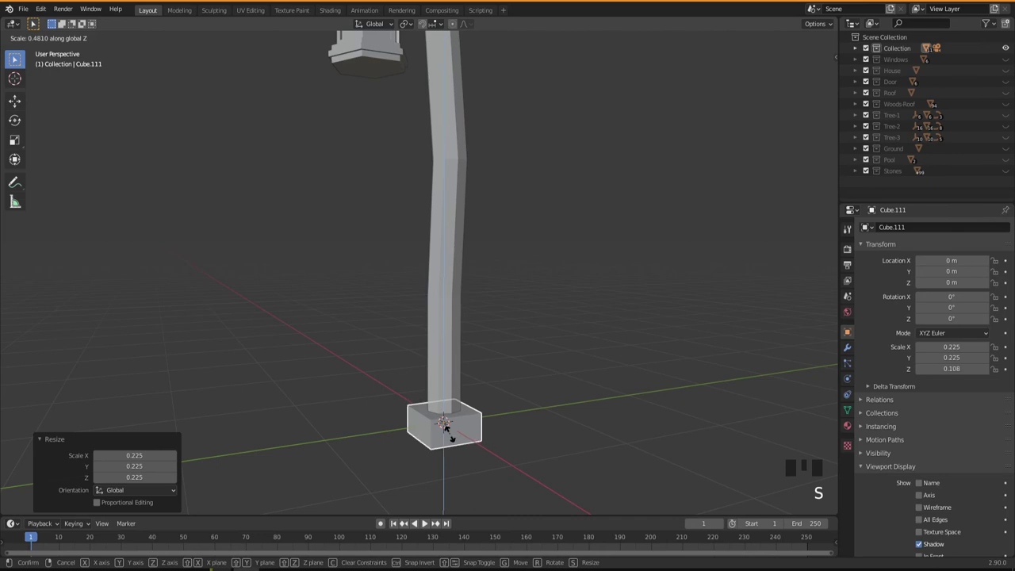
click(454, 429)
mouse_move(451, 434)
middle_down()
mouse_move(430, 451)
mouse_move(443, 470)
mouse_move(467, 434)
middle_up()
key(s)
click(442, 469)
scroll(467, 435, up, 2)
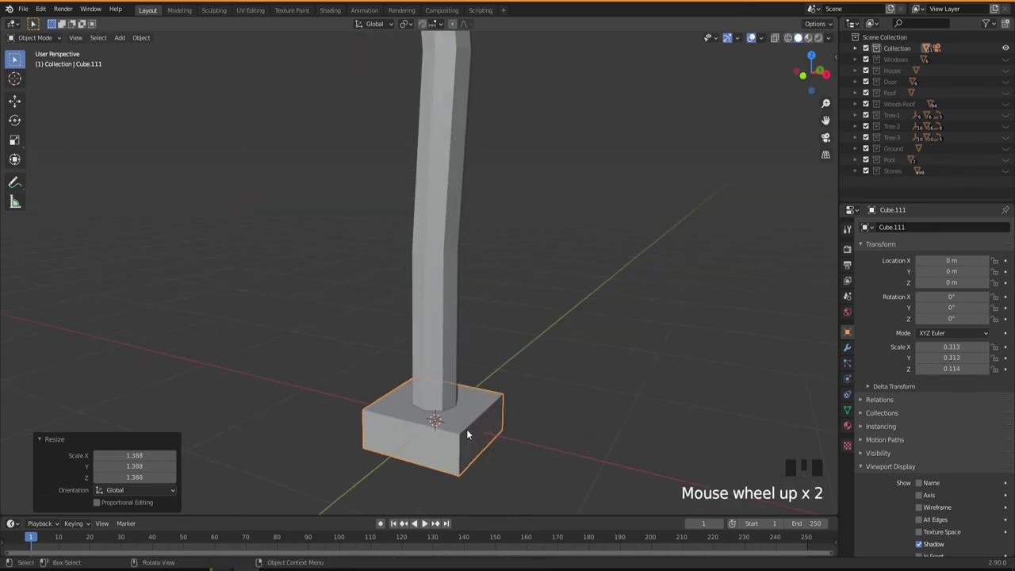
Step: Extrude the base's top face about 0.13 m upward in Edit Mode and scale it inward to taper the base
key(Tab)
click(458, 423)
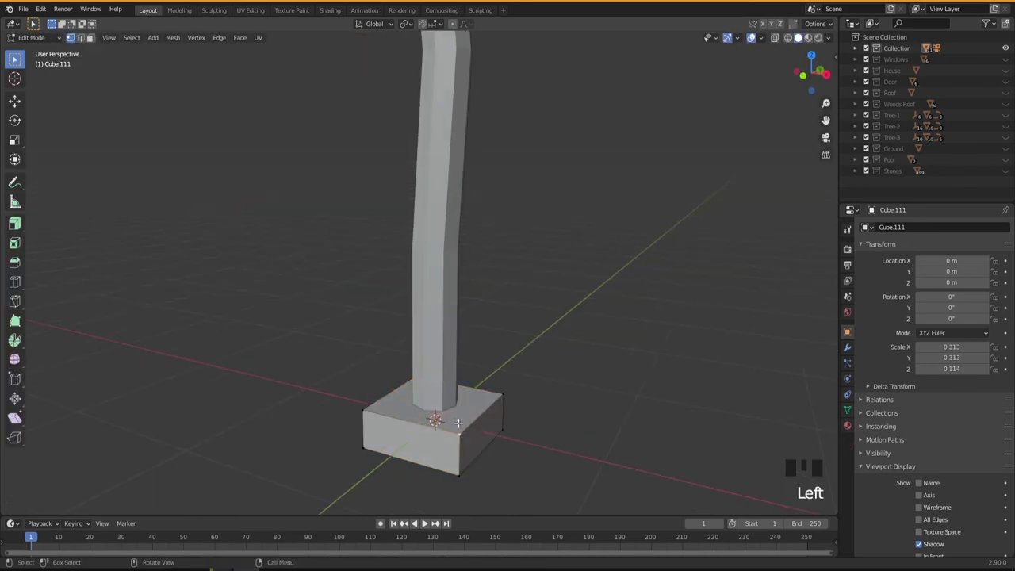
click(458, 423)
middle_drag(459, 422, 434, 432)
key(e)
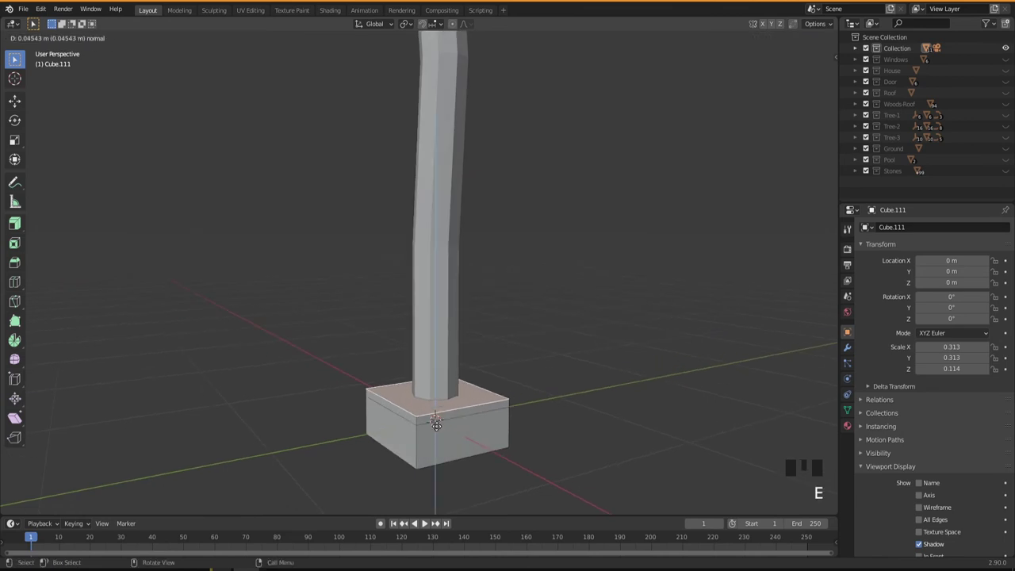
click(438, 415)
key(s)
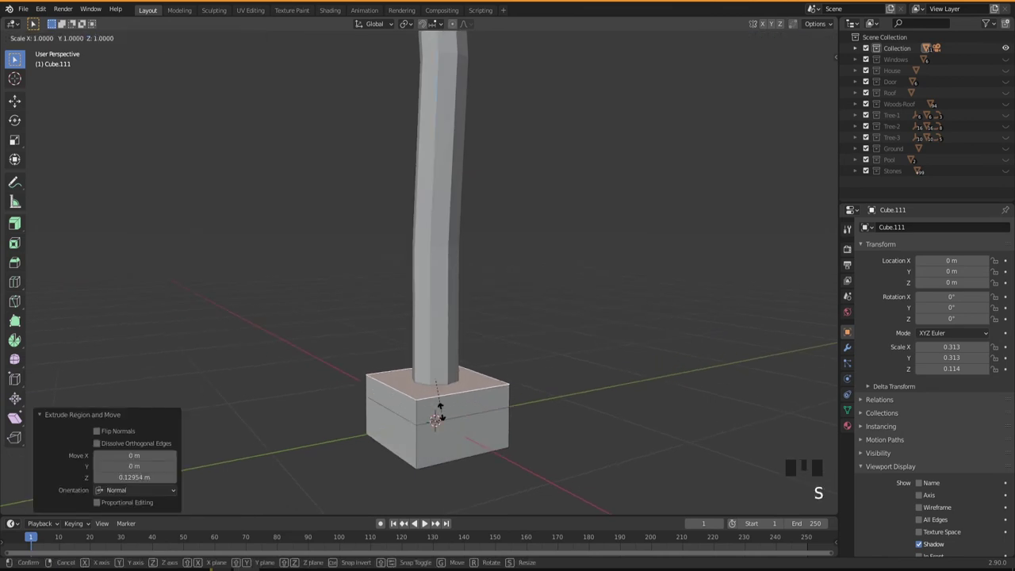
click(438, 389)
middle_drag(438, 388, 480, 429)
scroll(455, 437, down, 2)
scroll(455, 437, down, 5)
key(Tab)
scroll(478, 433, down, 1)
Step: Select every part of the lamp post and move them into a new collection named Lamp
middle_drag(437, 223, 516, 388)
middle_drag(519, 441, 493, 433)
click(493, 433)
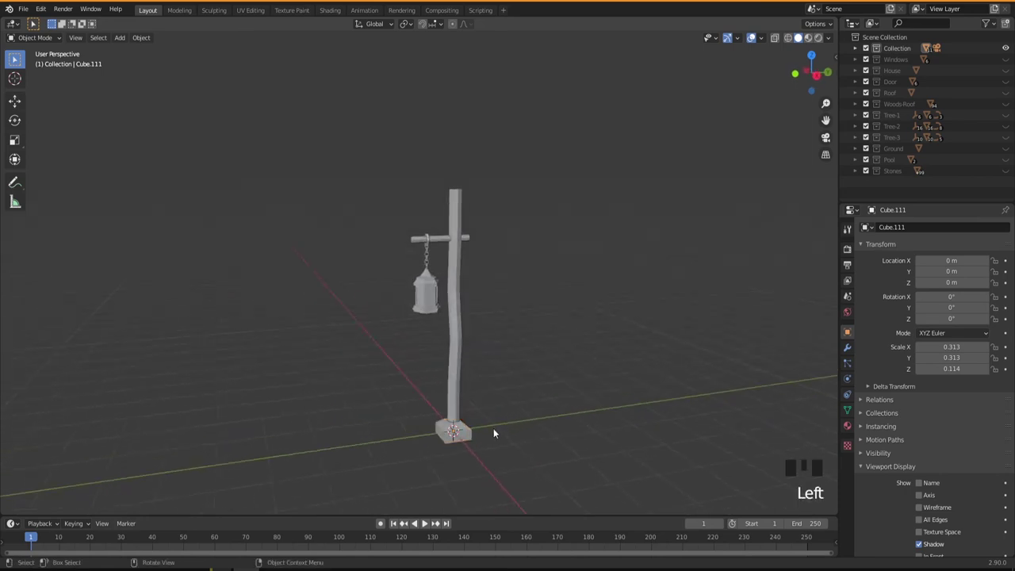
click(337, 155)
drag(328, 141, 551, 474)
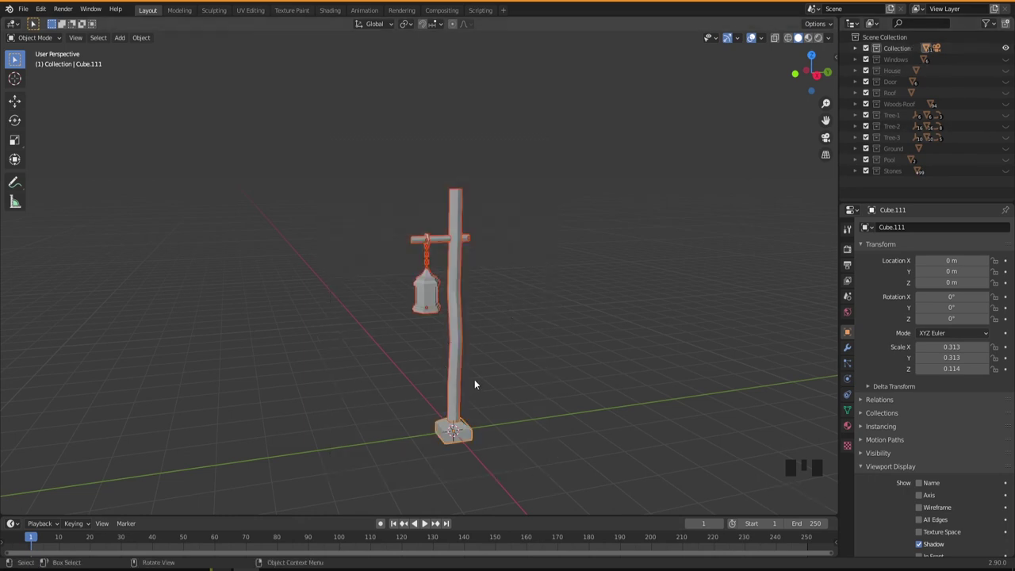
drag(356, 161, 597, 483)
key(m)
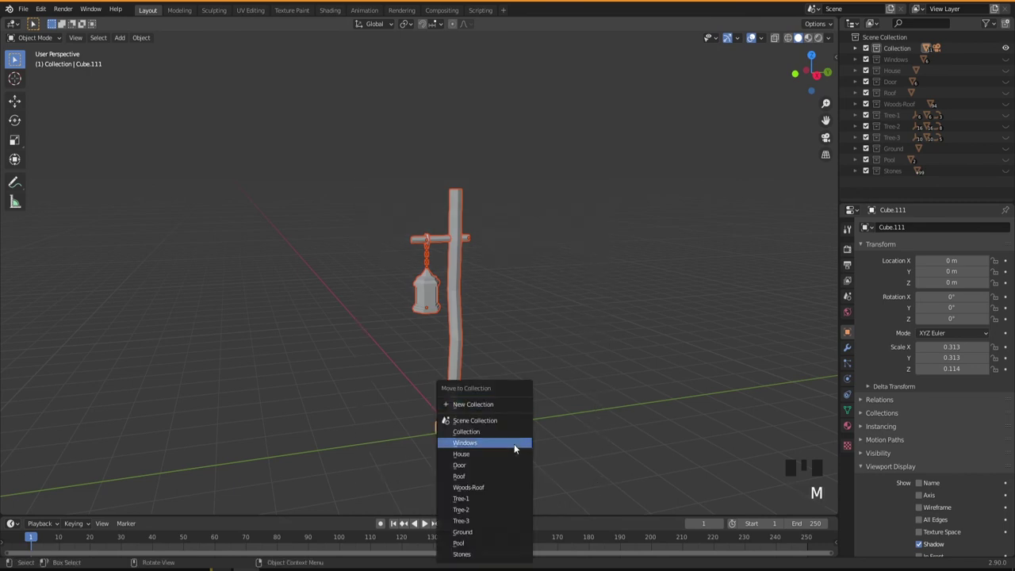
click(491, 405)
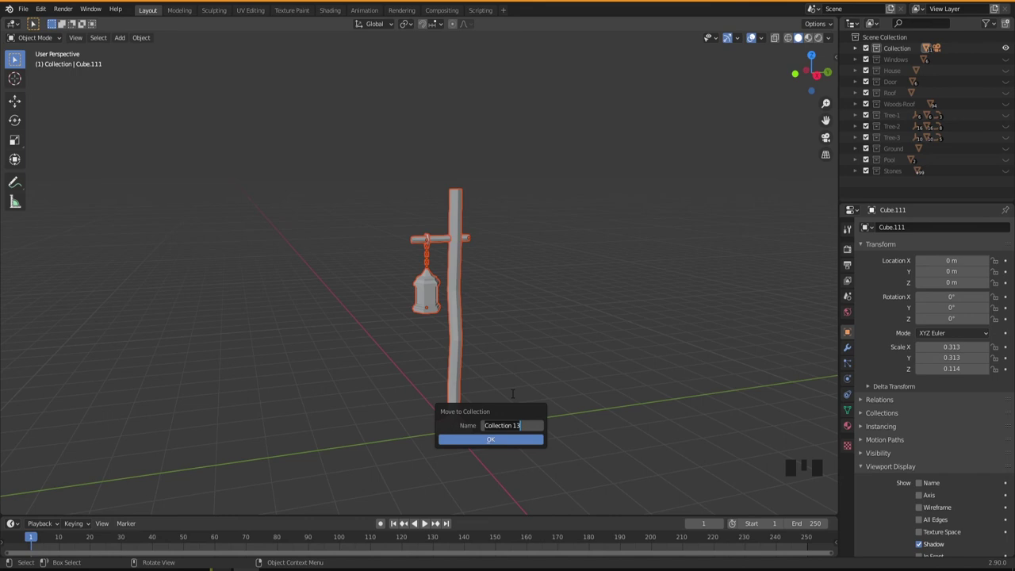
text(Lamp)
key(Return)
key(Return)
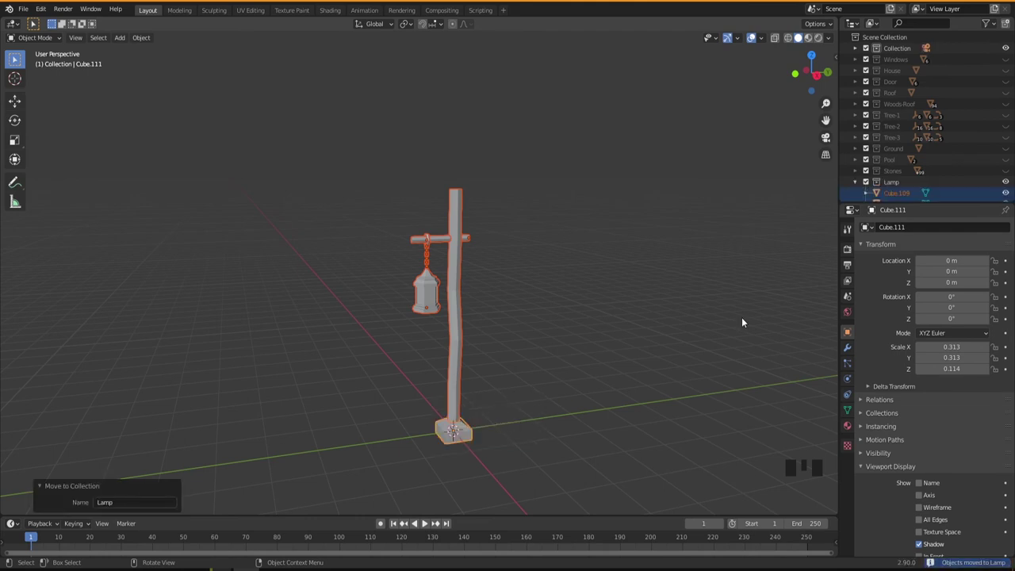
Step: Collapse the Lamp collection, give the collection list more height and deselect the lamp parts
click(855, 183)
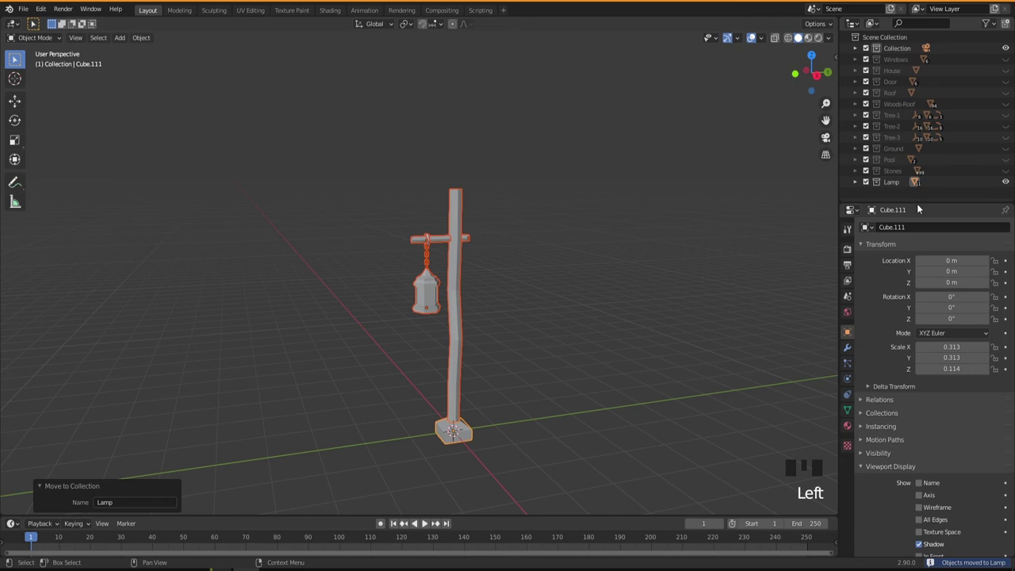
drag(917, 208, 918, 267)
click(495, 385)
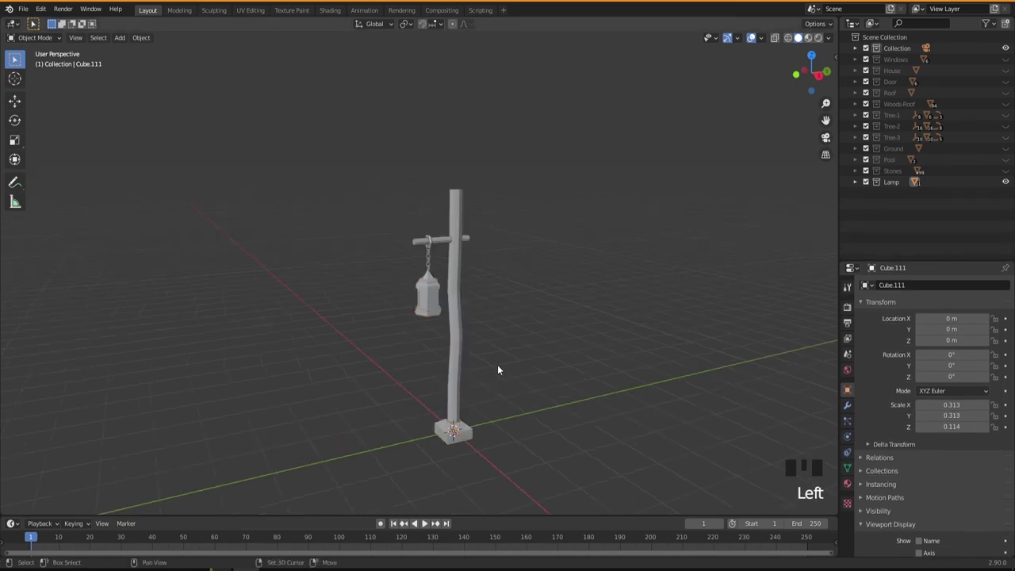
Step: Add a cube-shaped empty at the foot of the lamp post
key(shift+a)
mouse_move(476, 489)
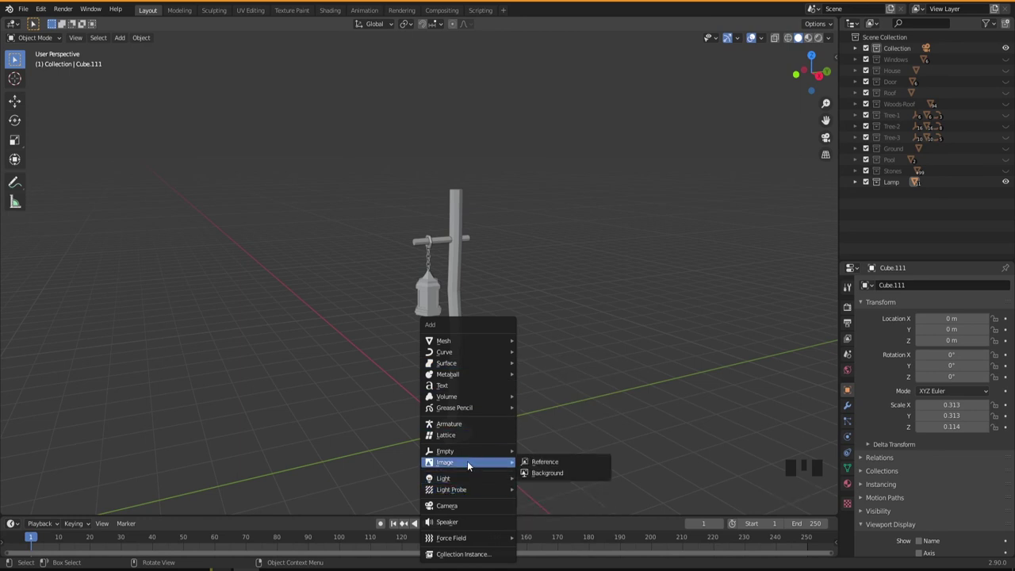
mouse_move(467, 451)
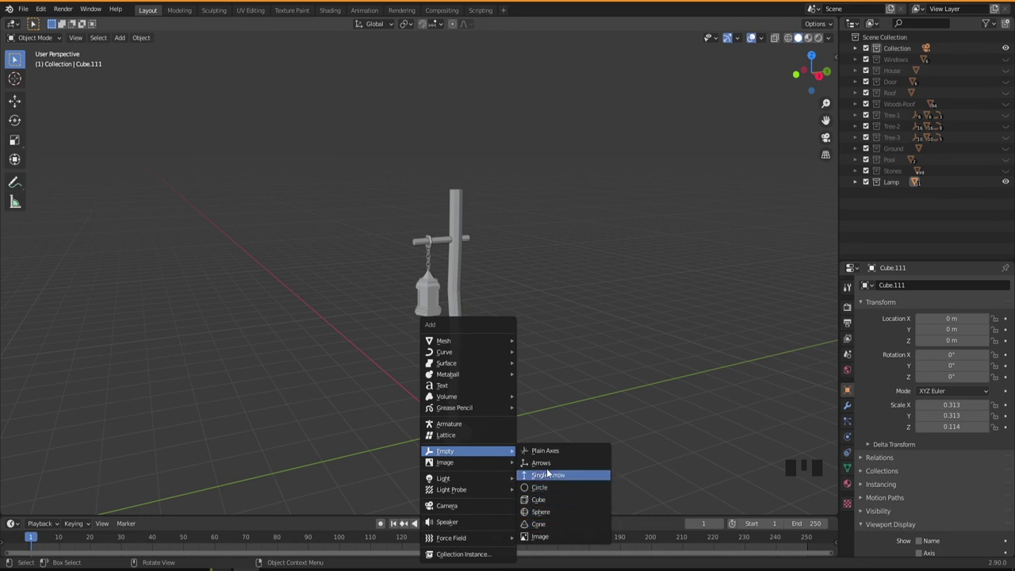
click(546, 499)
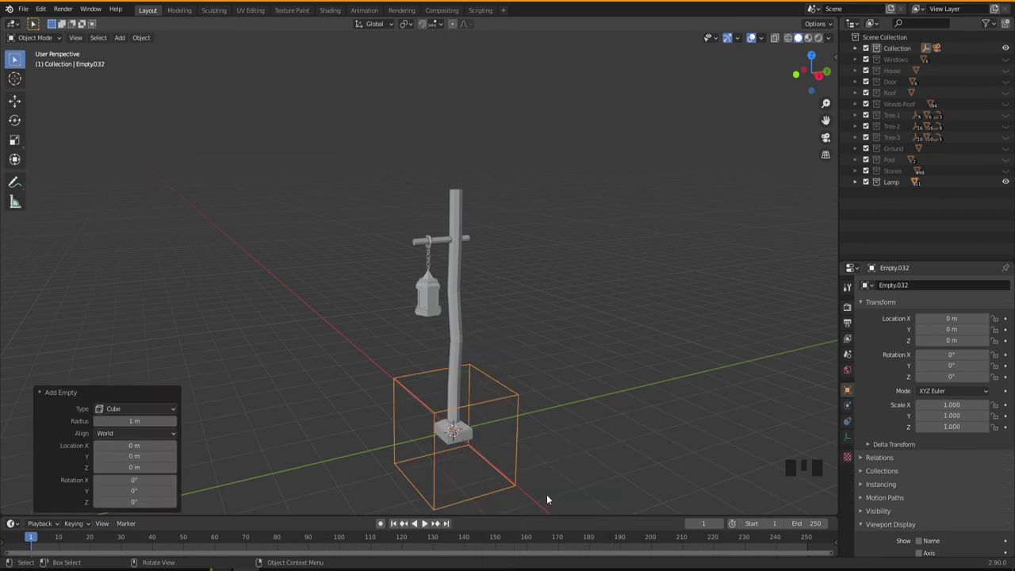
Step: Parent all the lamp post parts to the cube empty as Object, leaving only the empty selected
middle_drag(541, 414, 552, 389)
drag(355, 163, 510, 320)
key(shift)
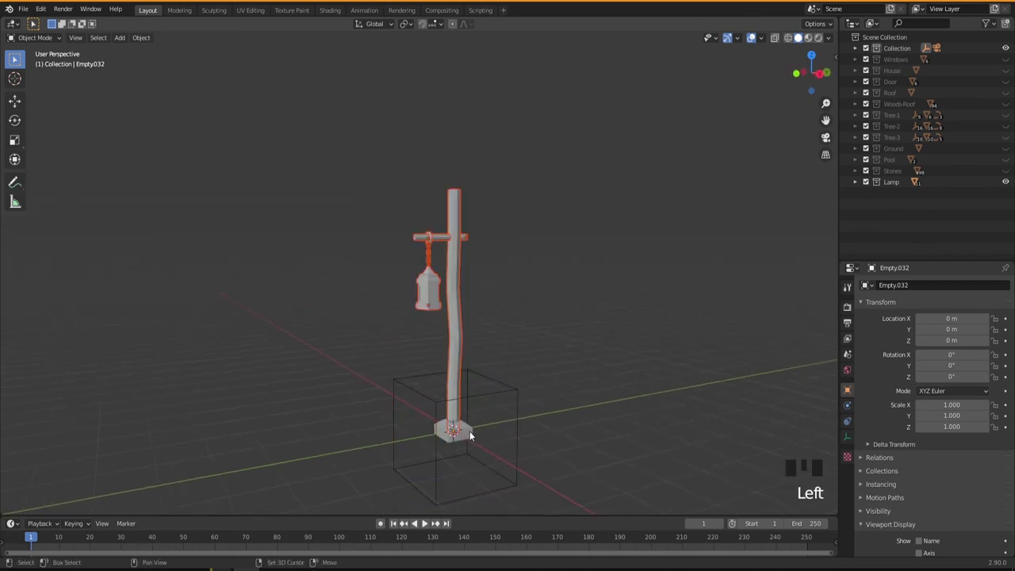
shift+click(468, 433)
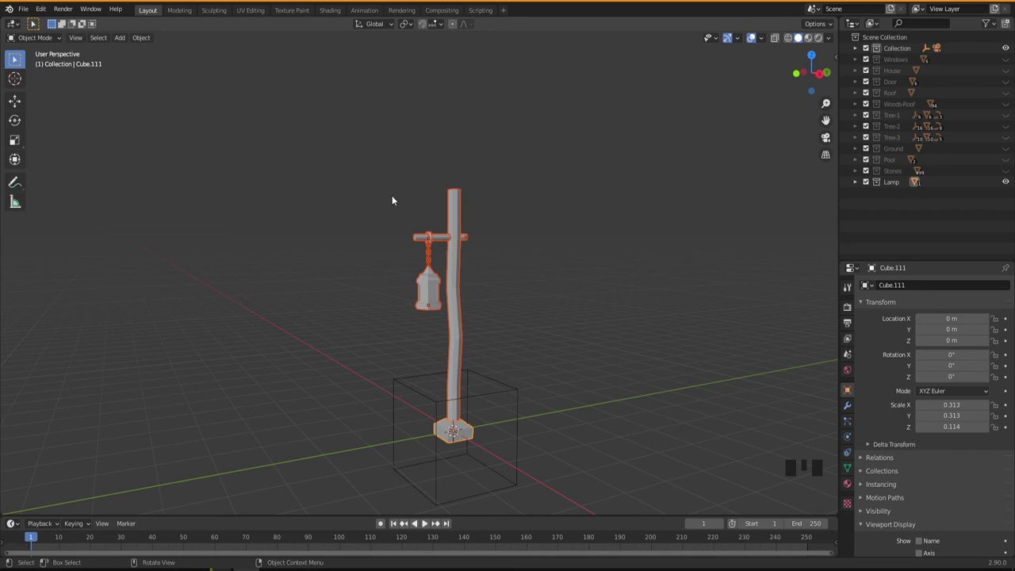
key(shift)
shift+click(513, 390)
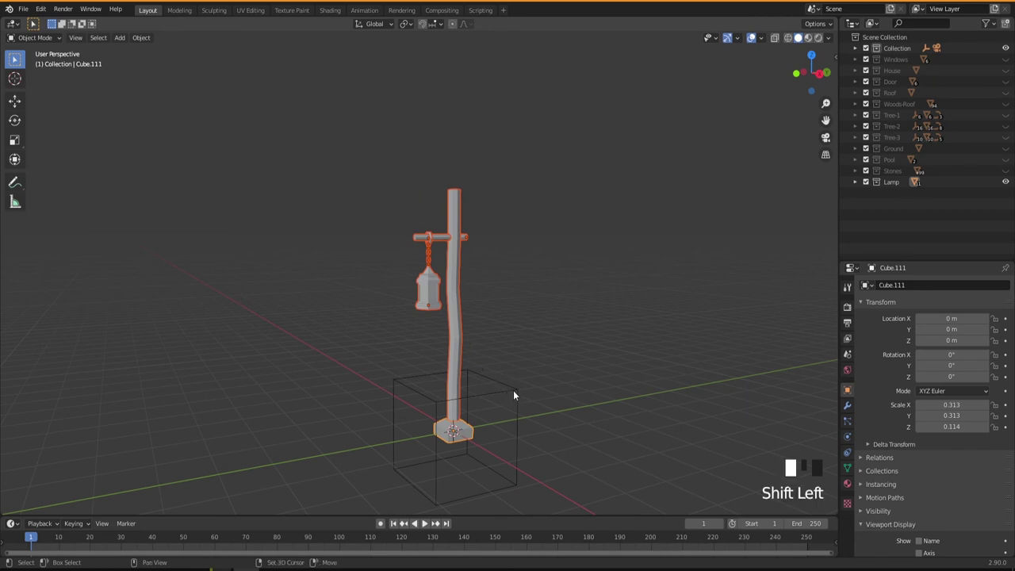
right_click(513, 390)
mouse_move(512, 390)
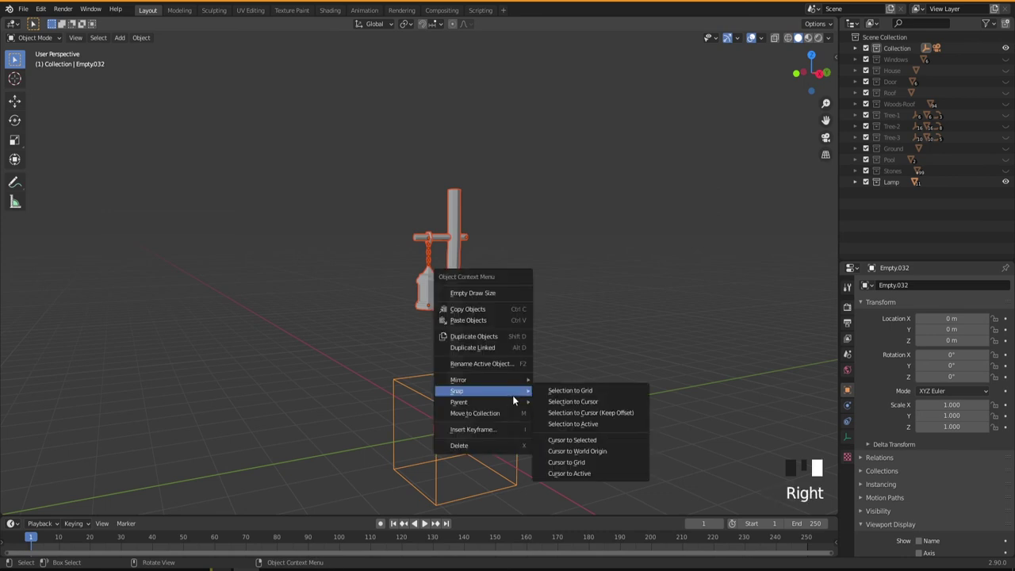
click(569, 198)
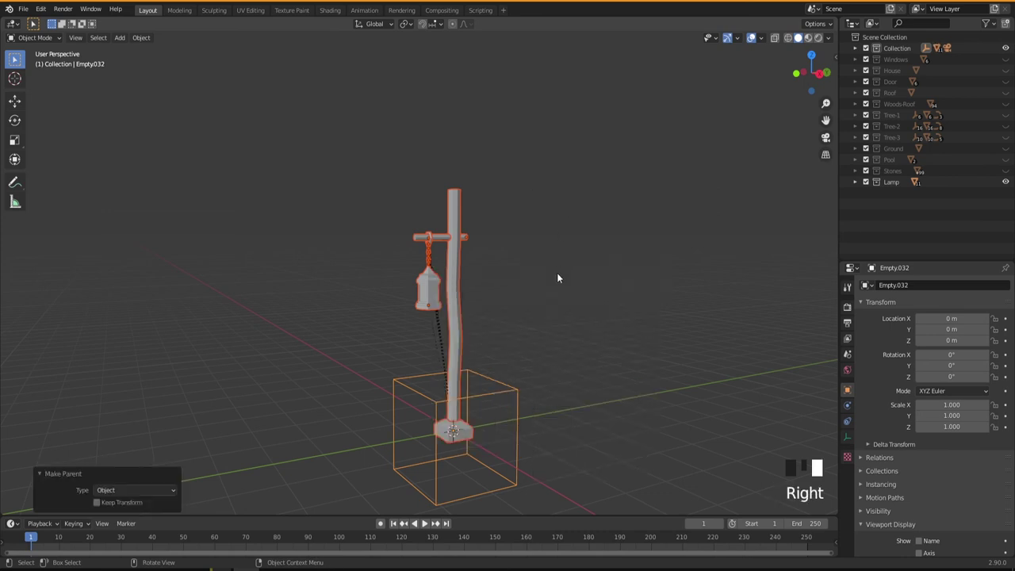
click(500, 412)
click(488, 399)
Step: Try moving the cube empty freely to check that the whole lamp follows it
middle_drag(488, 399, 397, 326)
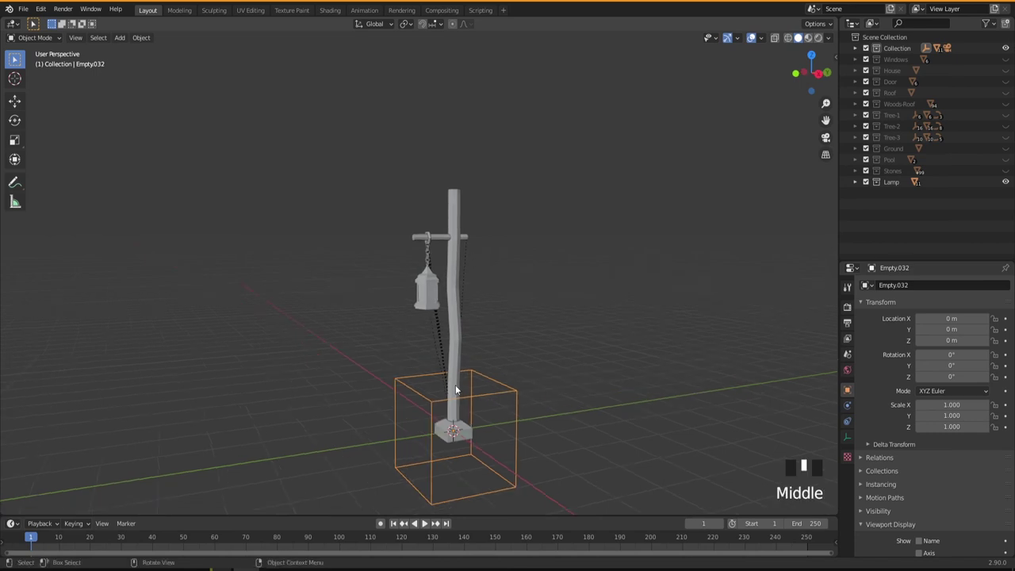
middle_drag(499, 409, 488, 426)
scroll(497, 398, down, 4)
key(g)
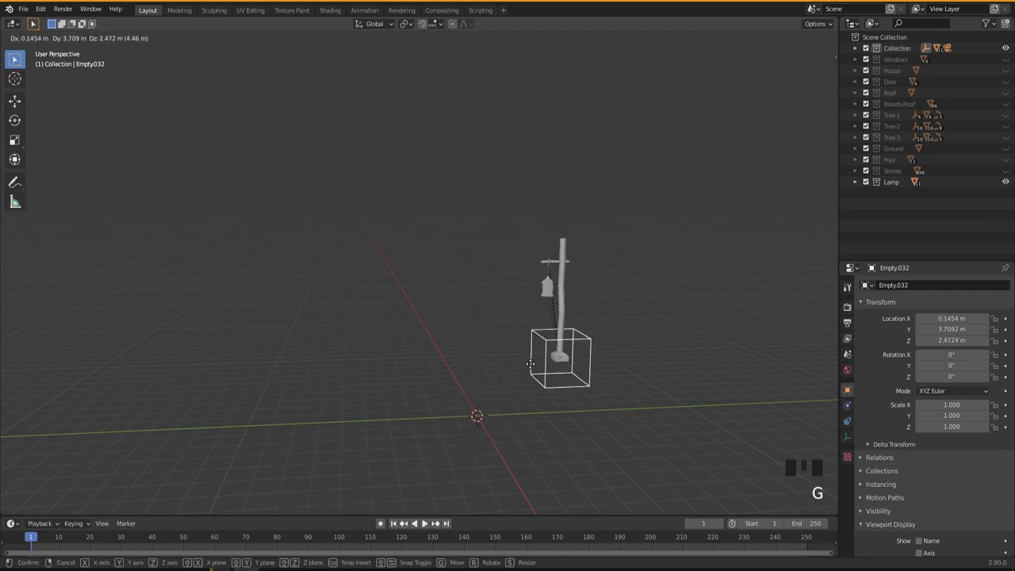
right_click(465, 376)
mouse_move(465, 376)
middle_down()
mouse_move(585, 398)
mouse_move(542, 421)
mouse_move(484, 296)
mouse_move(501, 323)
mouse_move(477, 386)
mouse_move(440, 386)
mouse_move(427, 365)
mouse_move(487, 388)
mouse_move(453, 377)
mouse_move(460, 384)
middle_up()
scroll(474, 381, down, 2)
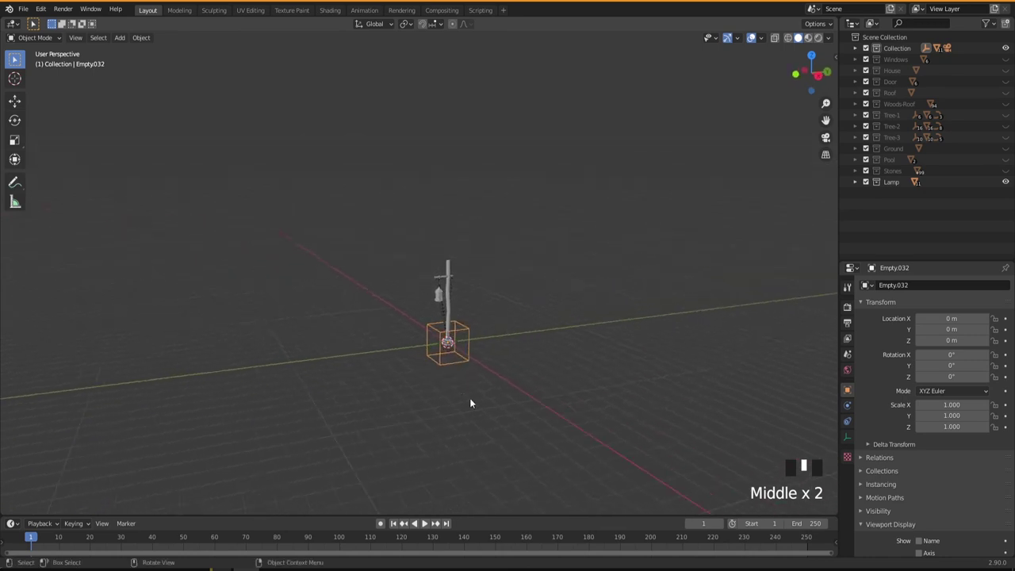
Step: Unhide all the hidden collections from Windows through Stones in the viewport
click(1006, 59)
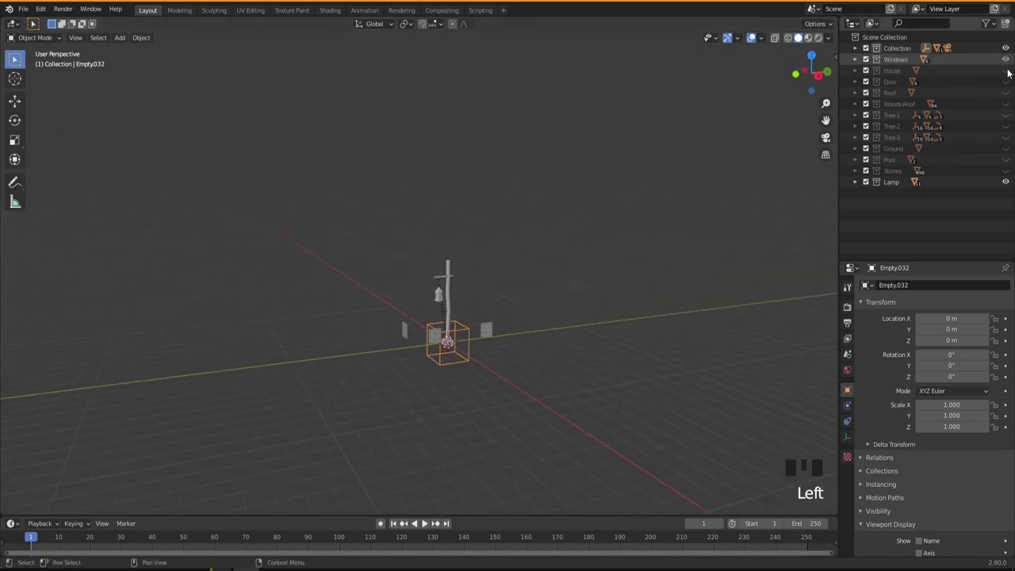
click(1006, 71)
click(1005, 82)
drag(1005, 92, 1006, 170)
middle_drag(562, 385, 529, 383)
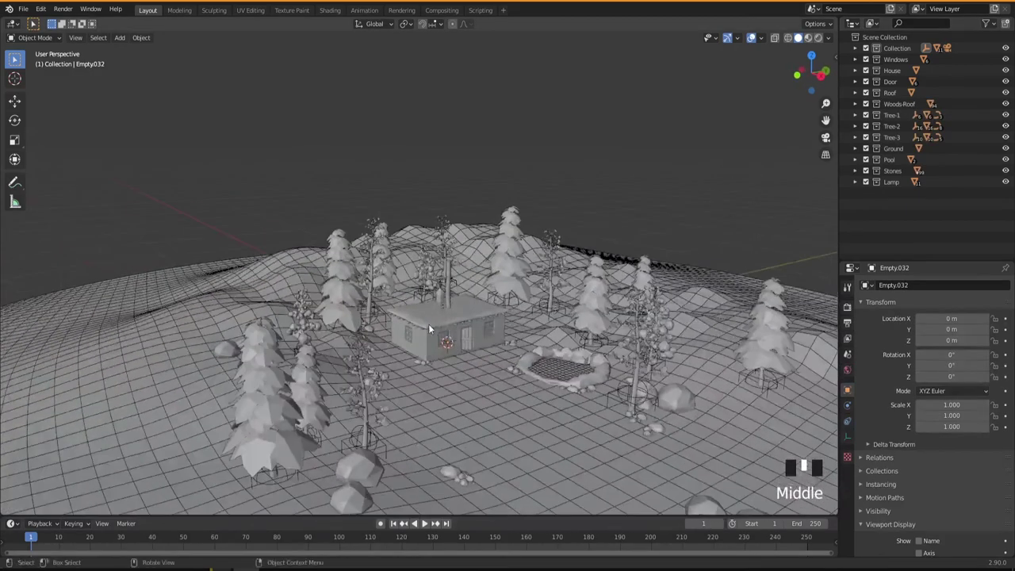
scroll(428, 324, up, 3)
middle_drag(432, 337, 508, 376)
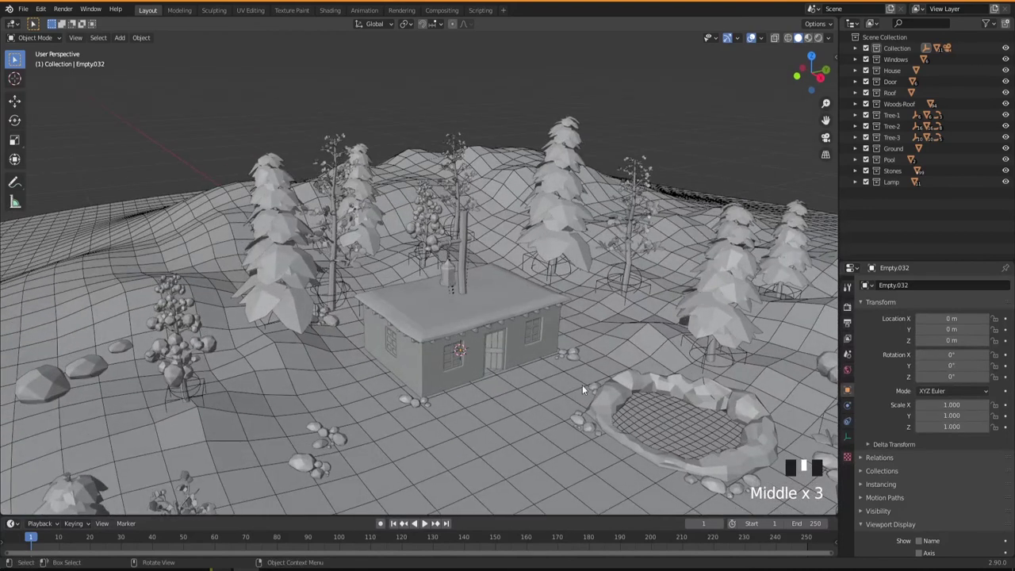
Step: Turn on X-ray display so the lamp's empty inside the house can be seen
key(g)
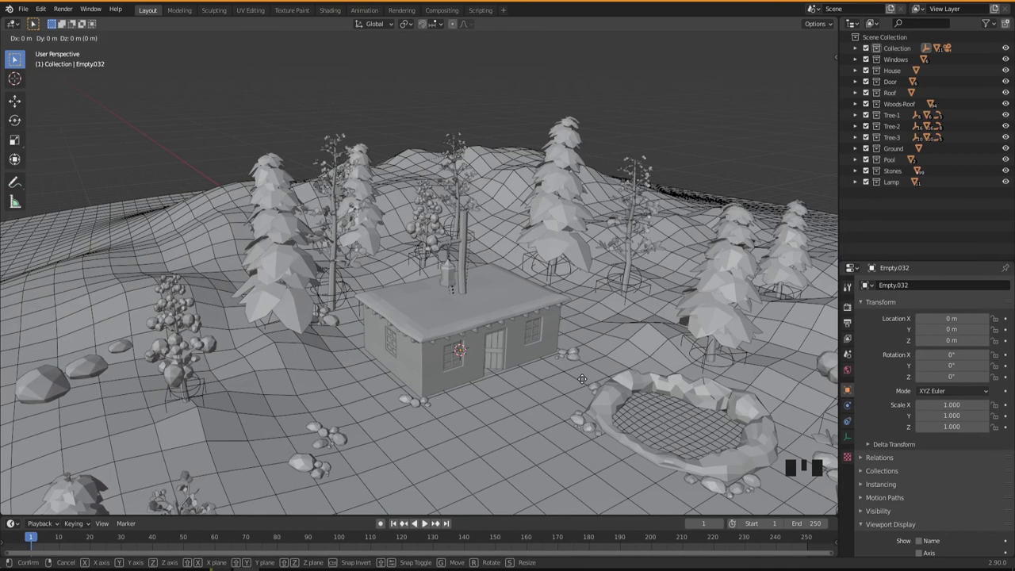
key(Escape)
click(773, 39)
middle_drag(508, 349, 468, 334)
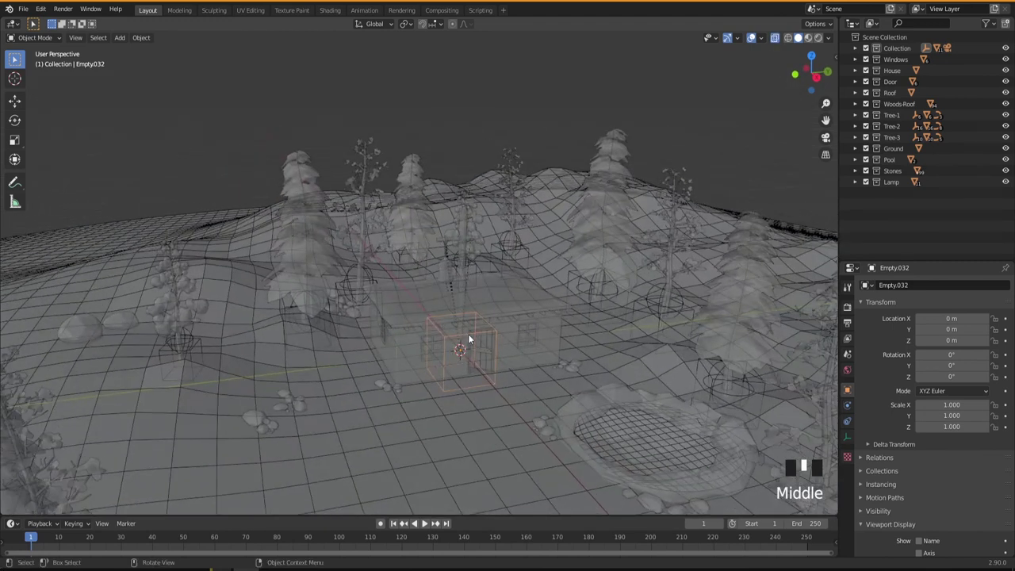
click(466, 333)
click(466, 333)
click(465, 333)
click(463, 339)
click(452, 338)
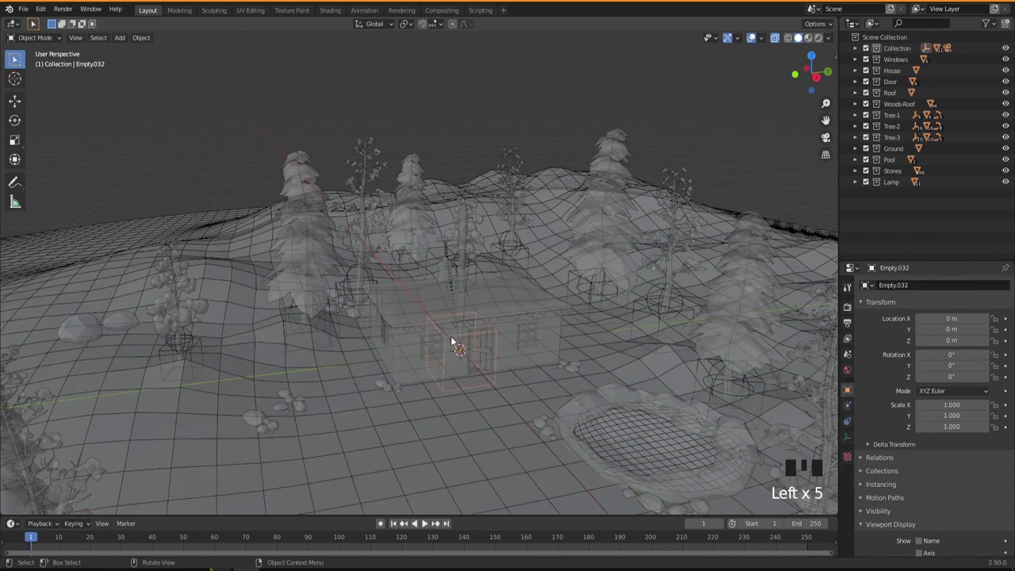
middle_drag(450, 336, 487, 354)
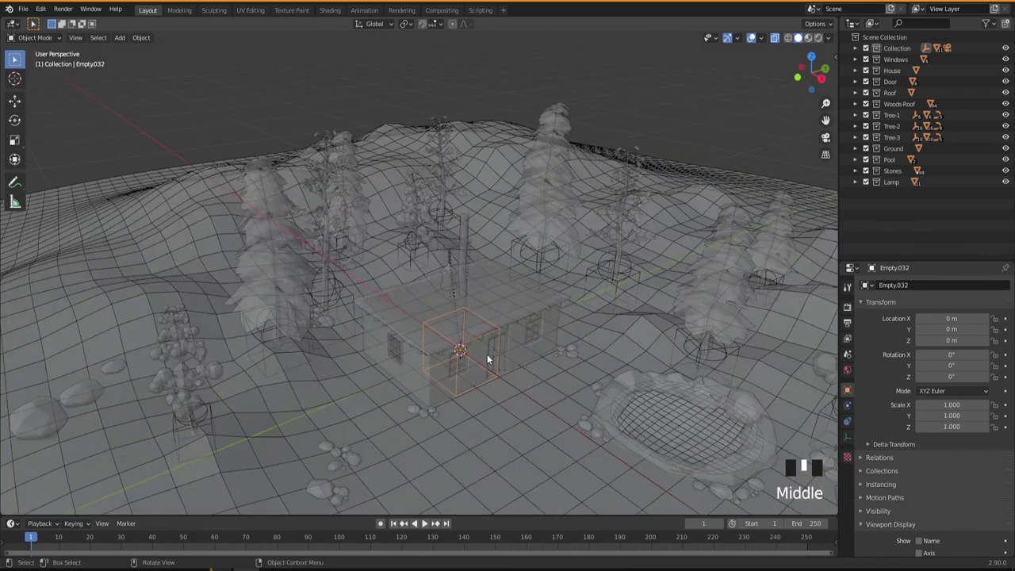
Step: Move the lamp's empty about 4.2 m along global X, out in front of the house, and turn X-ray off
key(g)
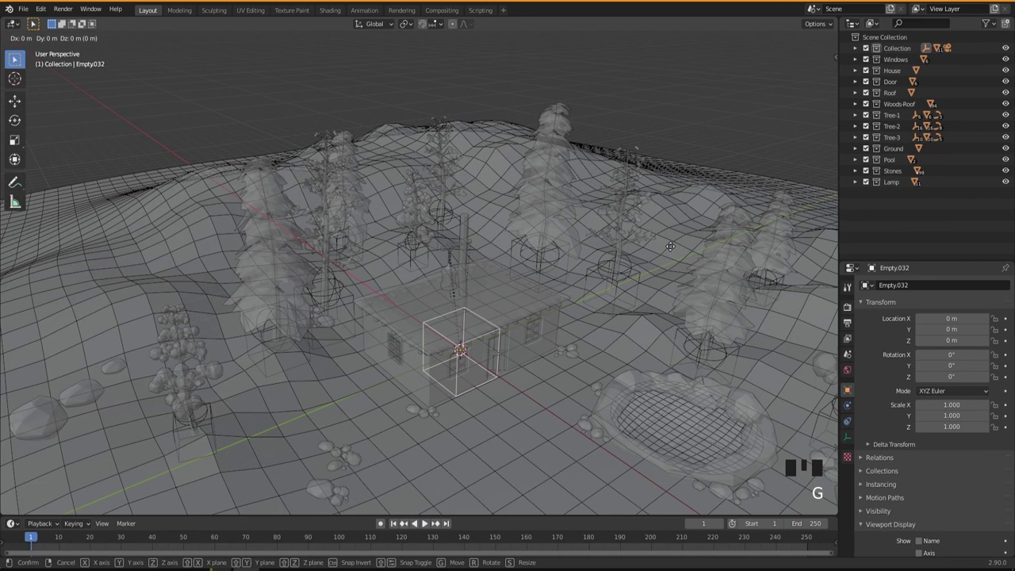
key(x)
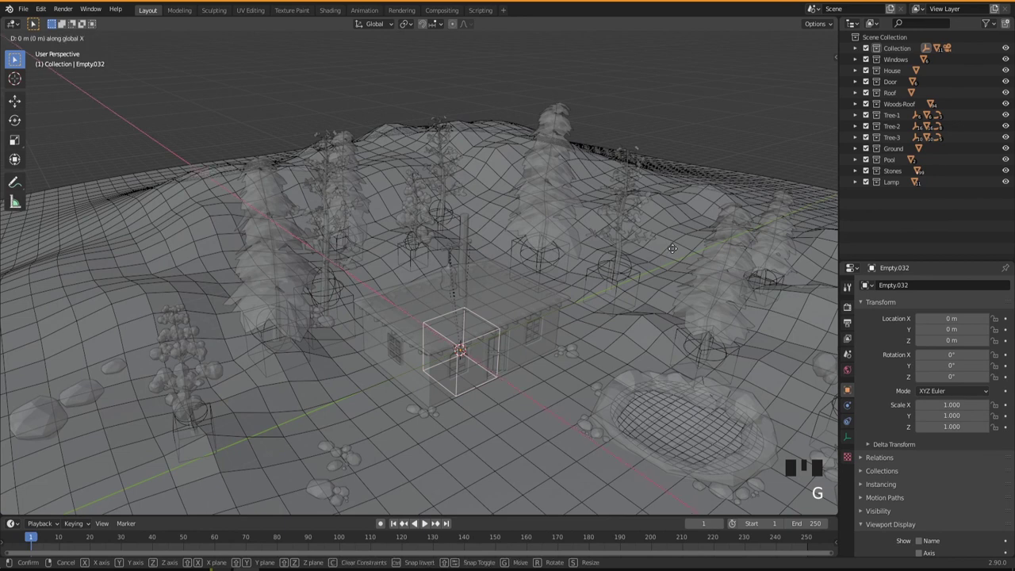
click(733, 269)
click(773, 38)
Step: Scale the lamp's empty uniformly down to about 0.384 so the lamp suits the house
middle_drag(620, 343, 602, 315)
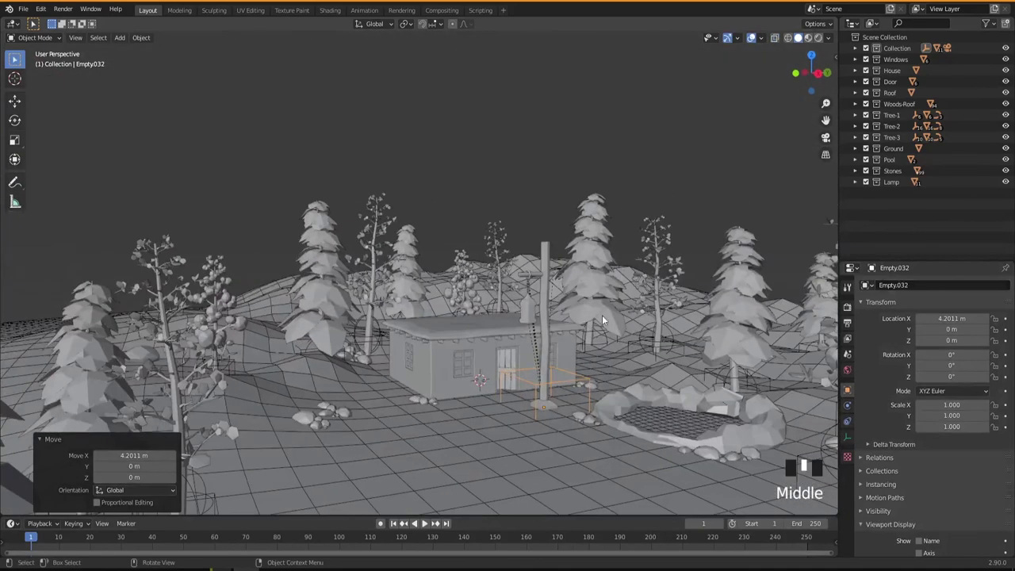
scroll(574, 420, up, 3)
mouse_move(544, 425)
middle_down()
mouse_move(561, 434)
mouse_move(553, 435)
middle_up()
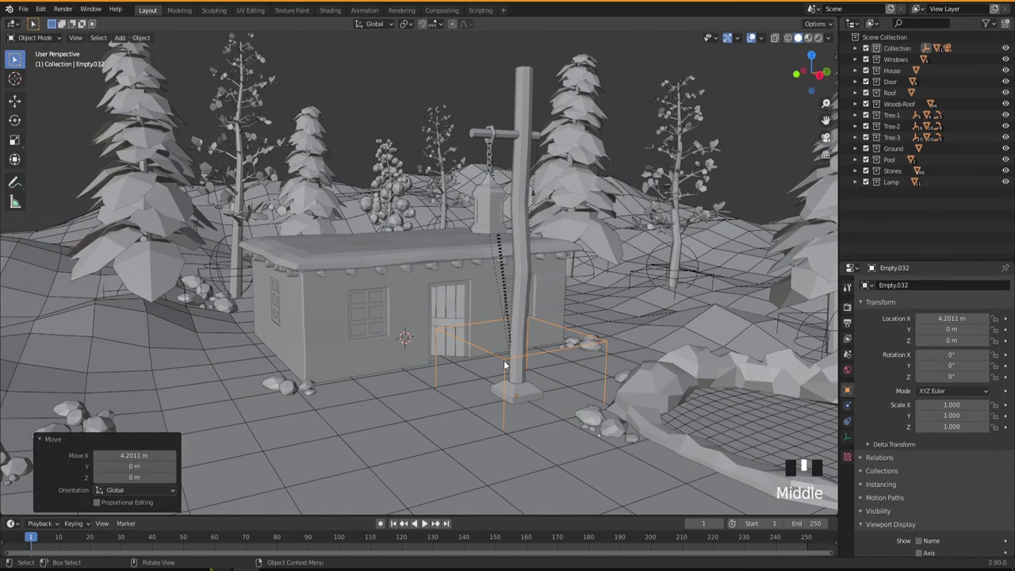
middle_drag(528, 387, 546, 385)
key(s)
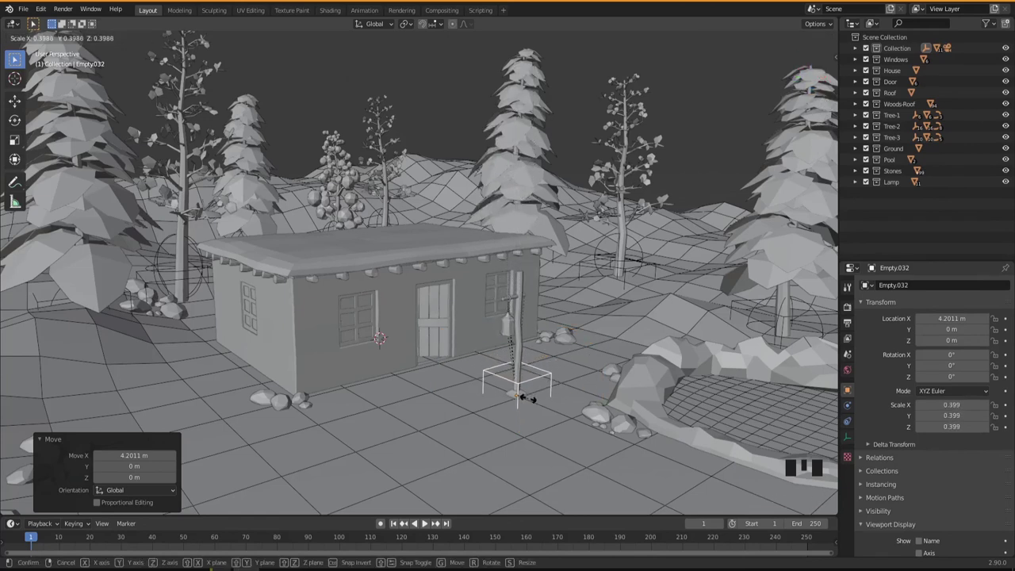
click(528, 403)
Step: Move the lamp's empty about 1.53 m along global Y and about 0.66 m along X towards the pool
middle_drag(529, 416, 525, 292)
middle_drag(523, 396, 523, 425)
key(g)
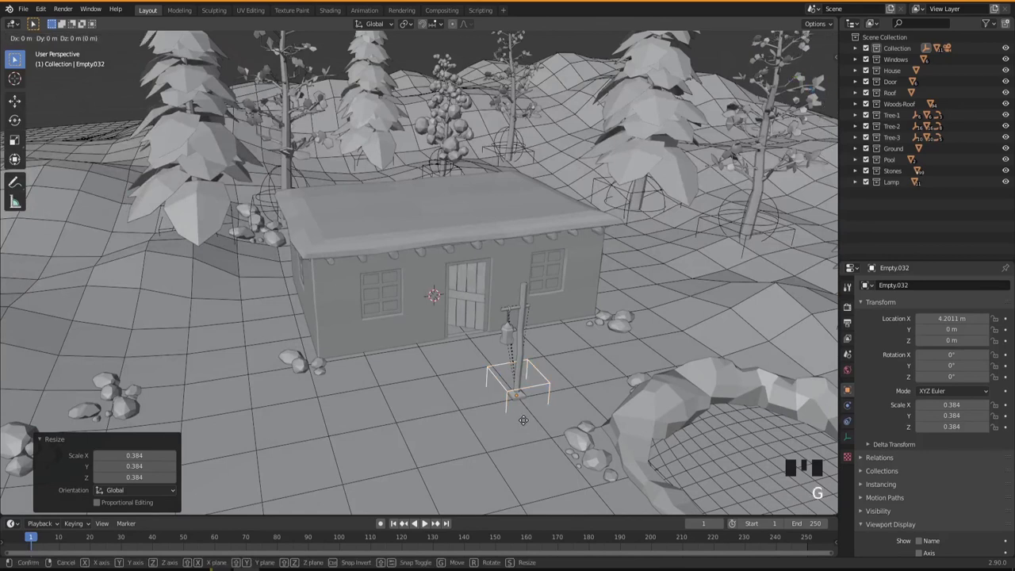
key(y)
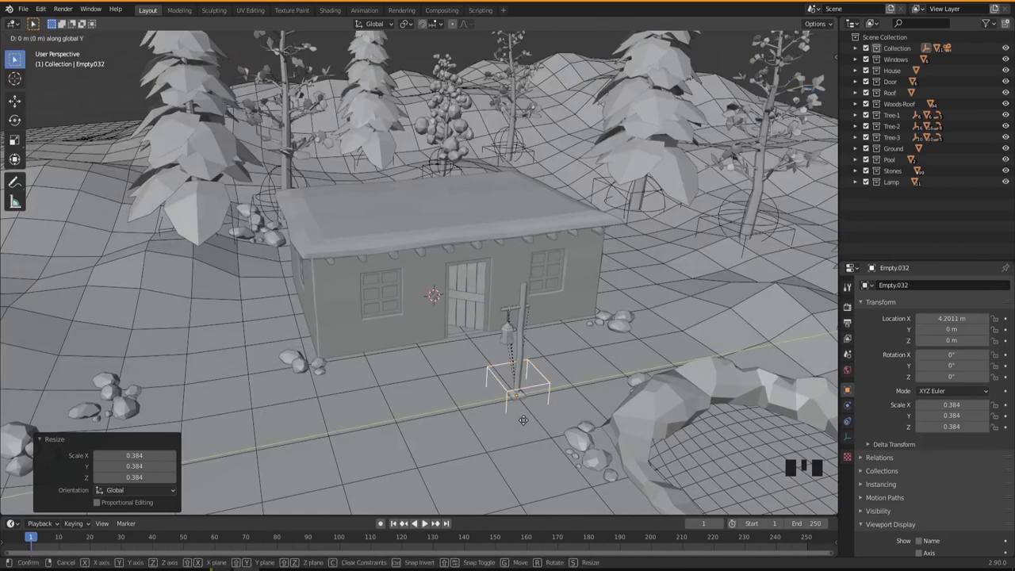
click(602, 417)
middle_drag(603, 417, 573, 362)
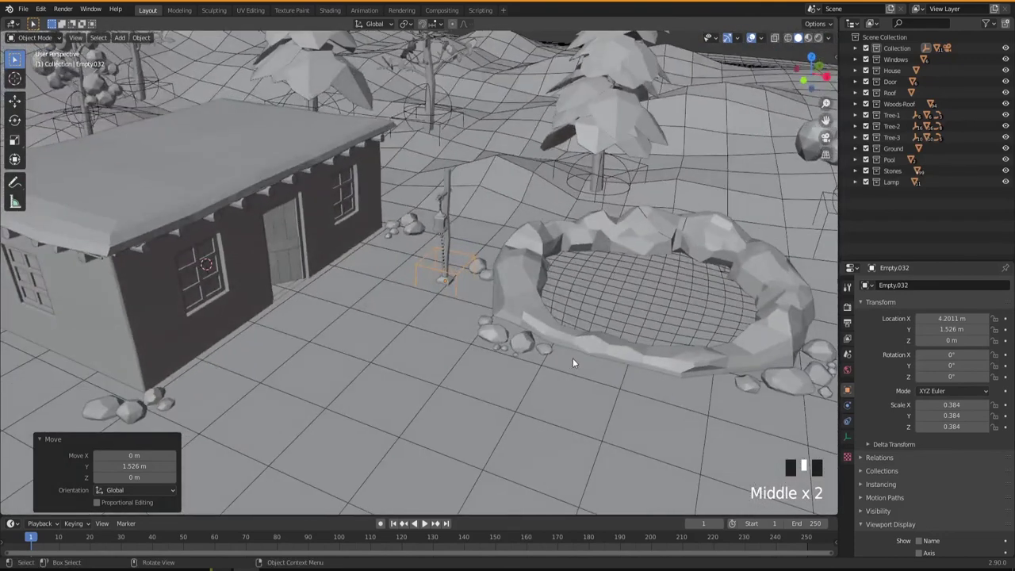
key(g)
key(x)
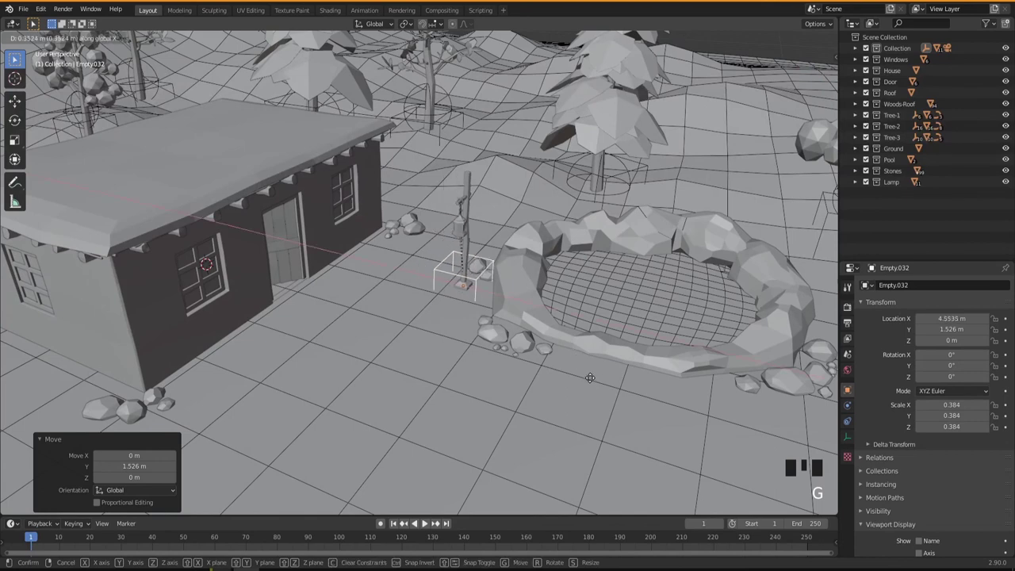
click(601, 393)
Step: Adjust the lamp's empty by about -0.38 m along Y and about 0.14 m along X, beside the pool's stone rim
middle_drag(601, 392, 597, 336)
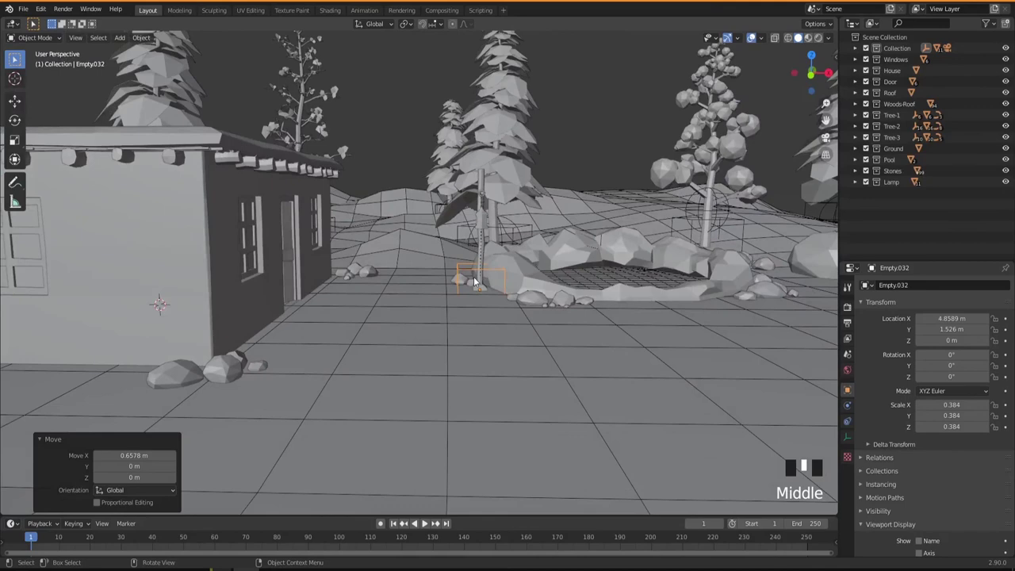
scroll(483, 336, up, 5)
middle_drag(497, 339, 467, 344)
scroll(498, 365, down, 3)
scroll(497, 359, down, 1)
middle_drag(500, 388, 476, 429)
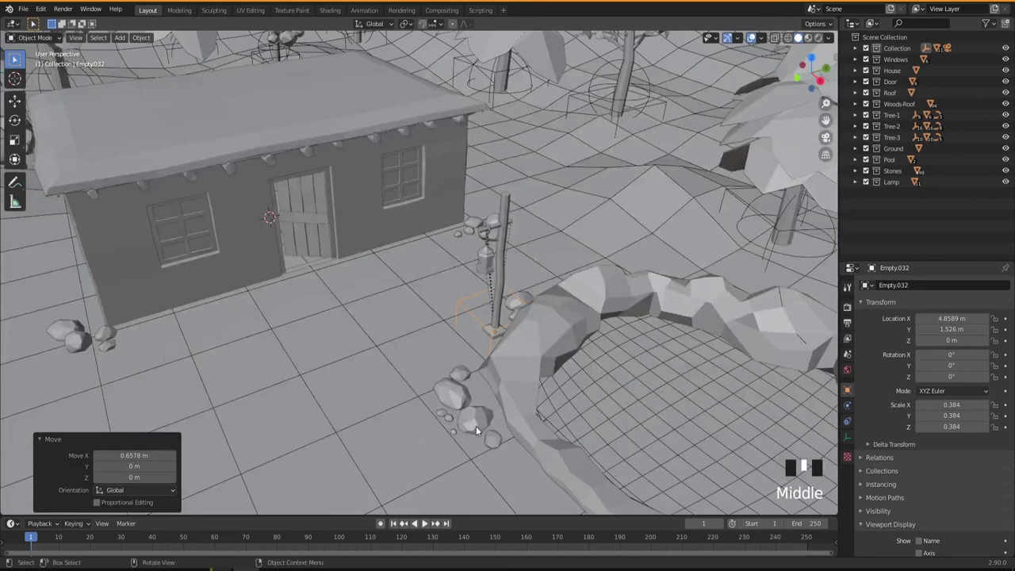
key(g)
key(x)
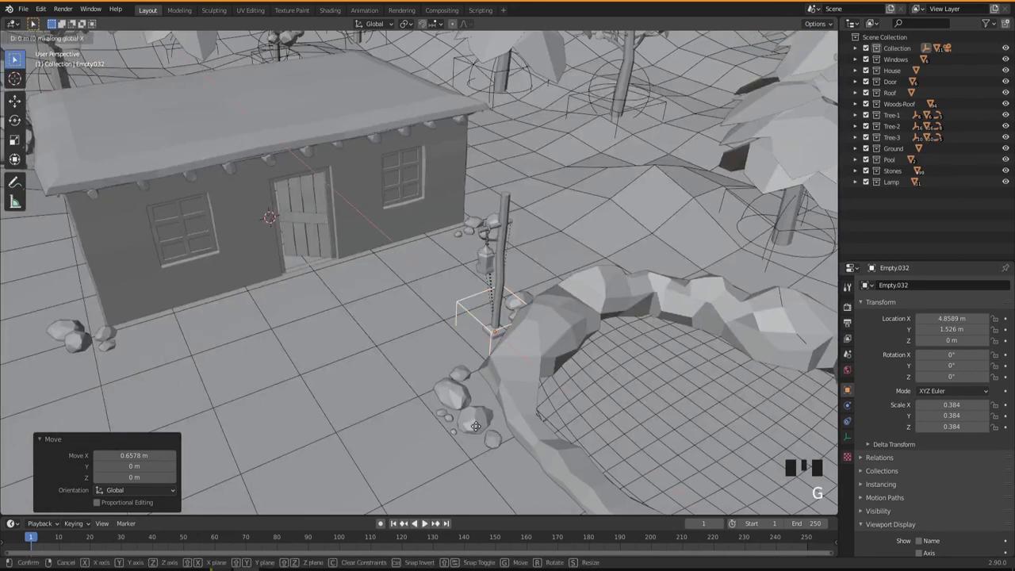
key(y)
click(453, 436)
middle_drag(454, 436, 488, 385)
key(g)
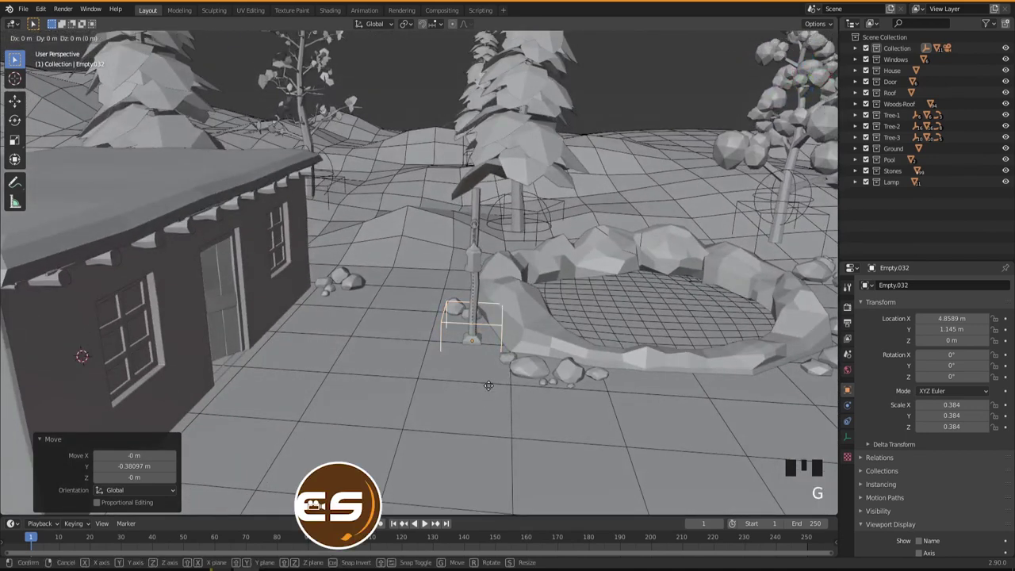
key(x)
click(498, 392)
Step: Examine the lamp's placement between the house and the pool from several angles and distances
middle_drag(499, 392, 472, 417)
scroll(465, 396, down, 3)
middle_drag(486, 423, 533, 406)
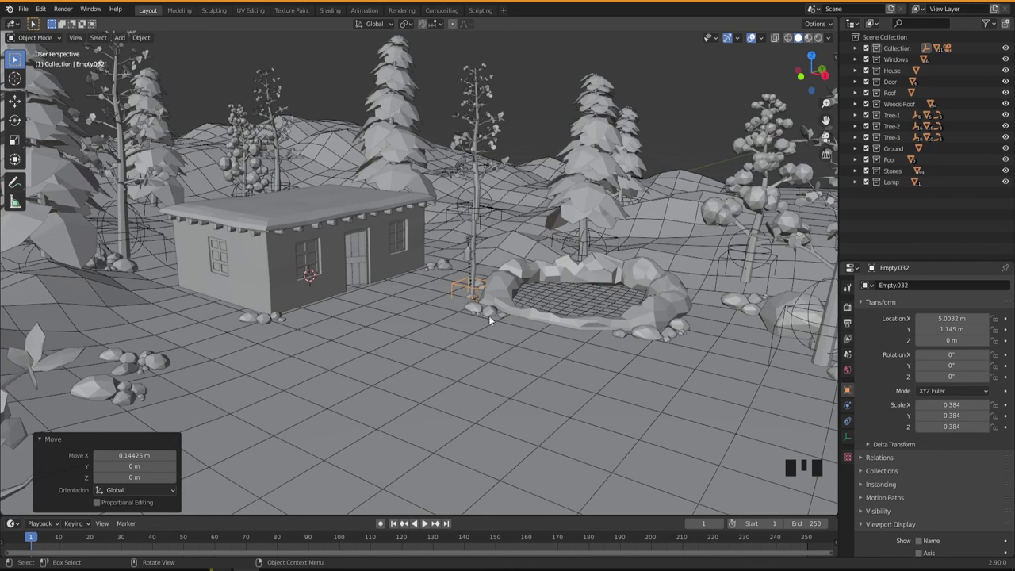
middle_drag(485, 306, 486, 343)
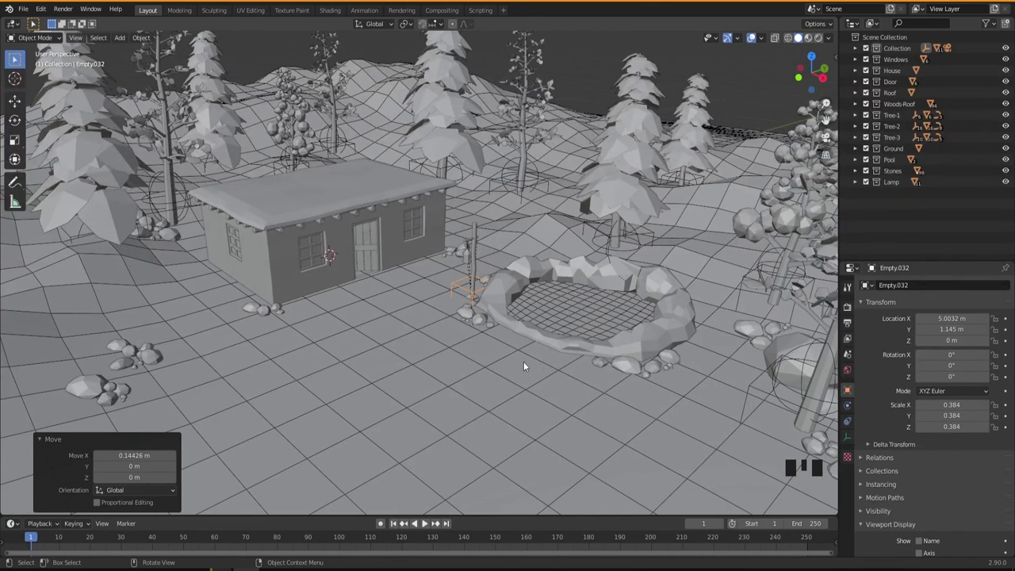
middle_drag(504, 352, 502, 380)
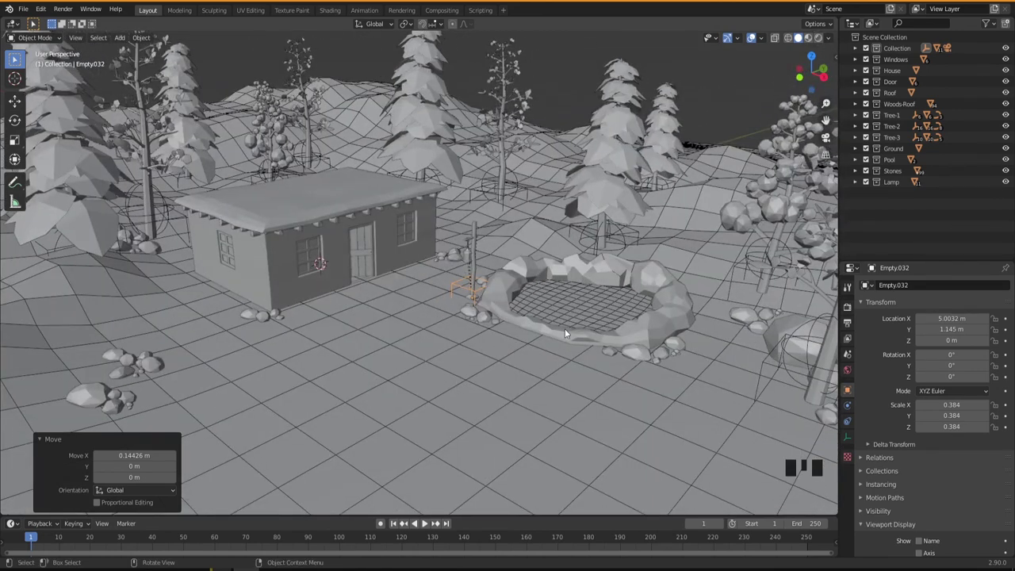
mouse_move(520, 352)
middle_down()
mouse_move(503, 346)
mouse_move(519, 346)
middle_up()
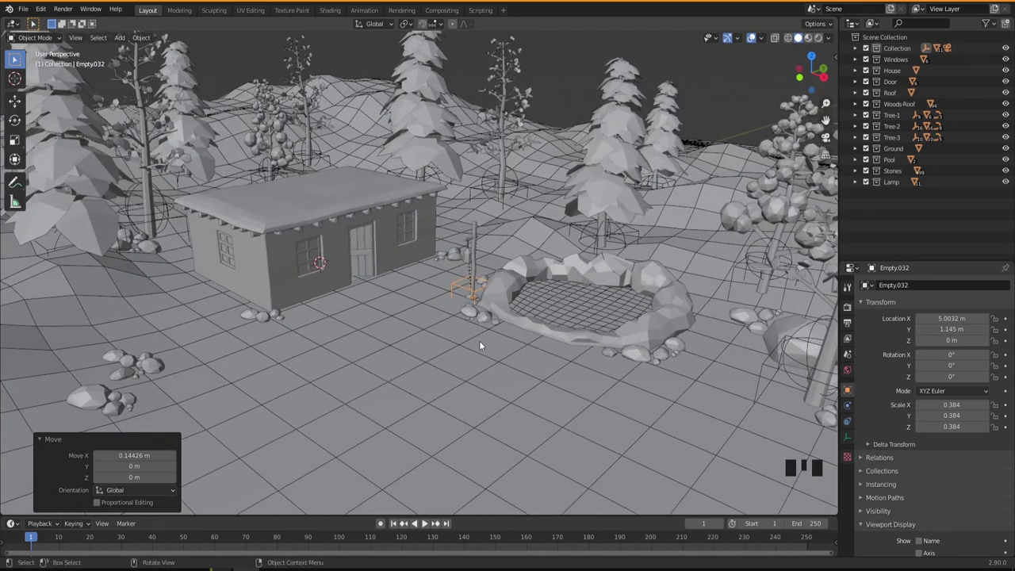
middle_drag(474, 365, 501, 349)
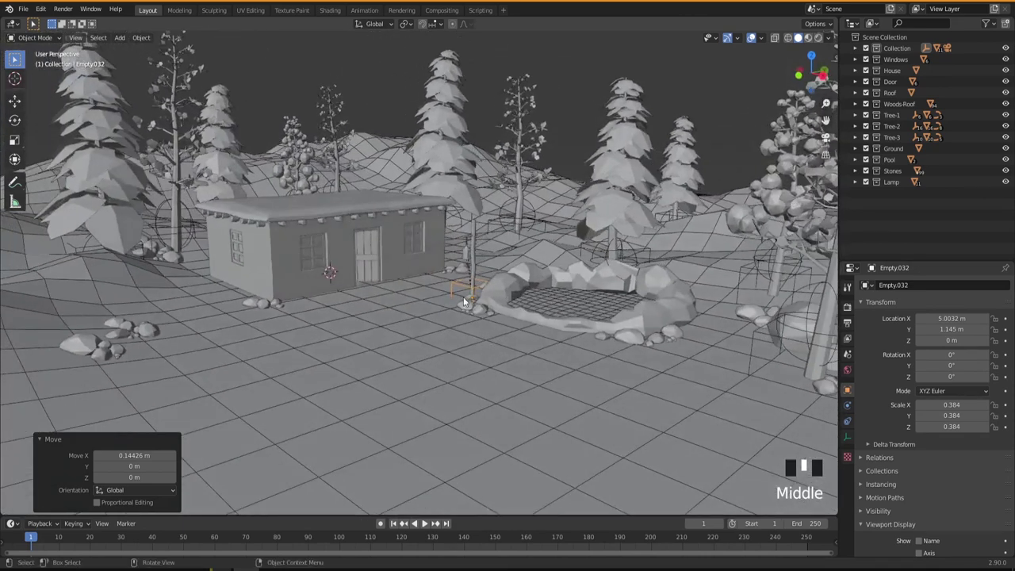
scroll(475, 297, up, 2)
scroll(475, 296, up, 1)
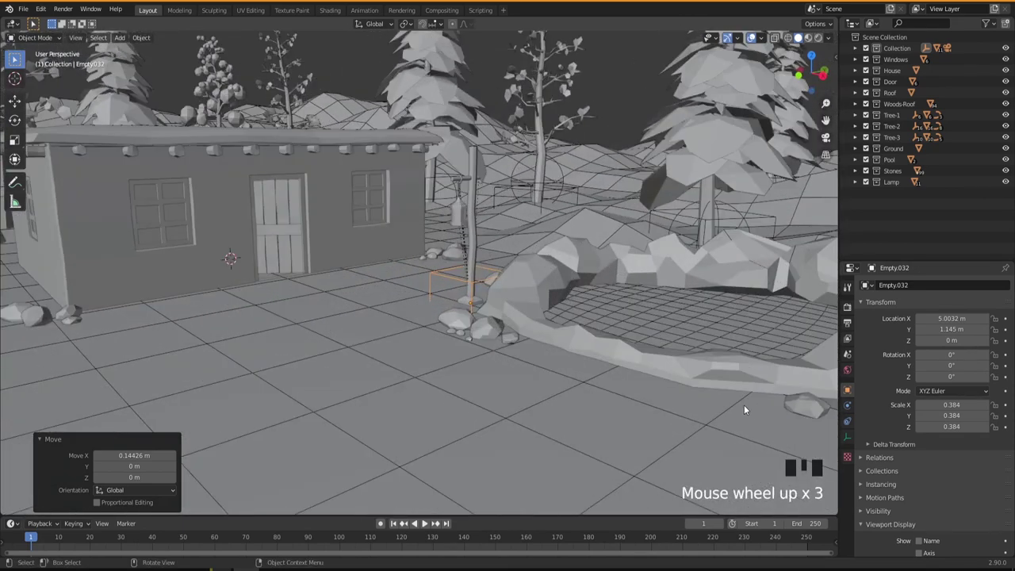
middle_drag(712, 423, 738, 421)
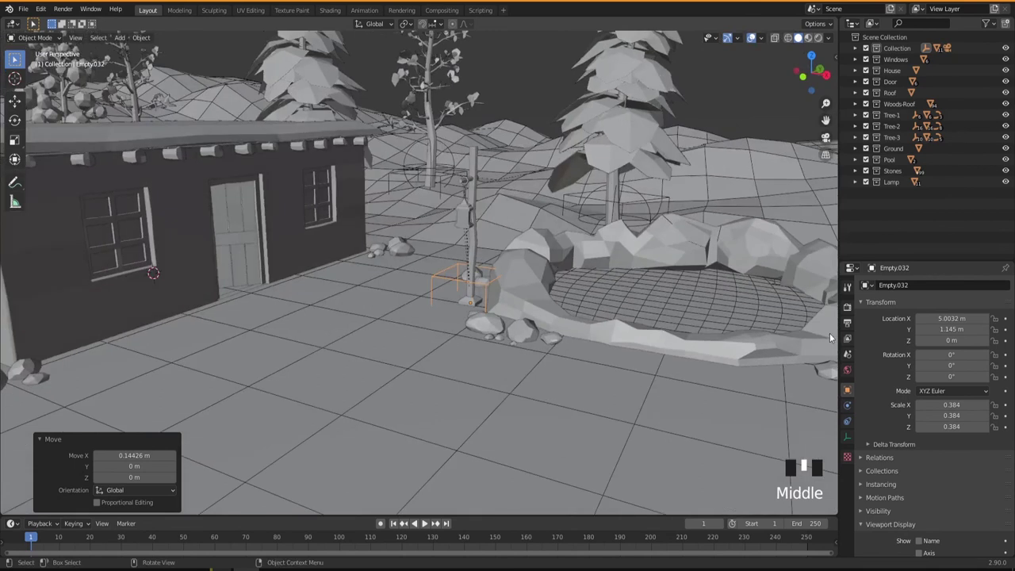
Step: Duplicate all Lamp collection objects together with their empty, moving the copy about 5.32 m along global X to the pool's far side
click(890, 183)
right_click(889, 182)
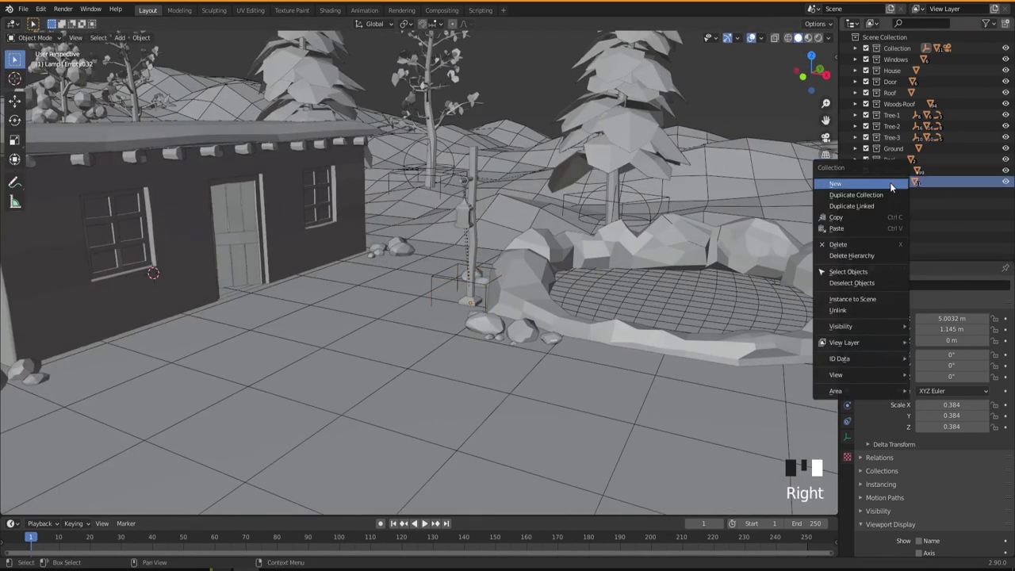
click(850, 275)
middle_drag(552, 315, 491, 293)
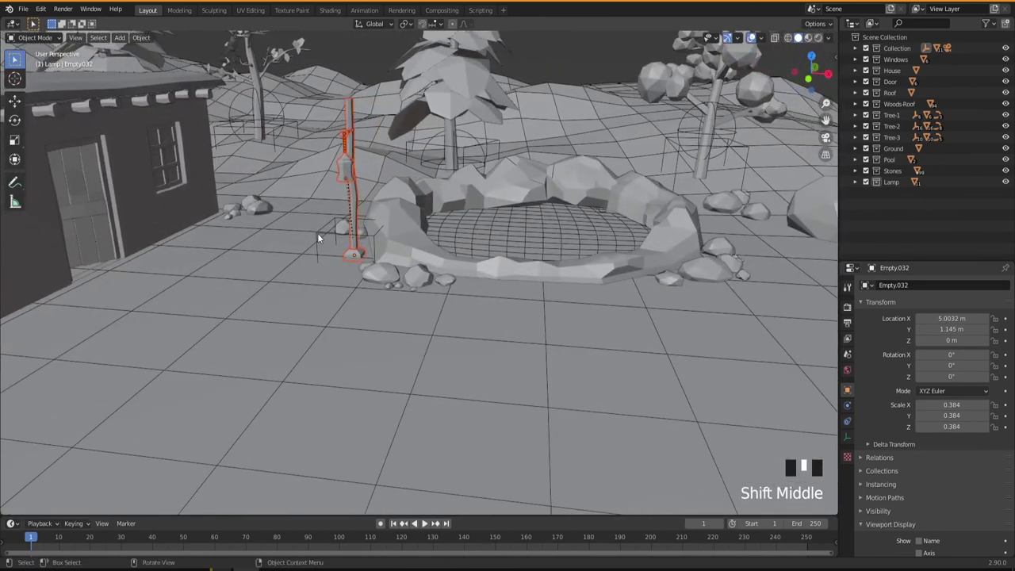
scroll(333, 245, up, 3)
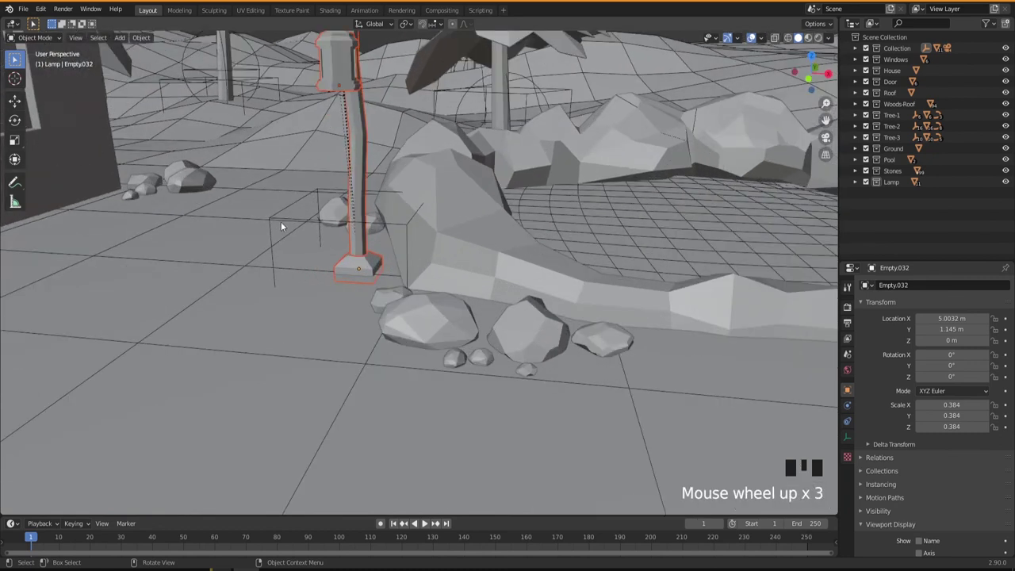
middle_drag(273, 218, 471, 337)
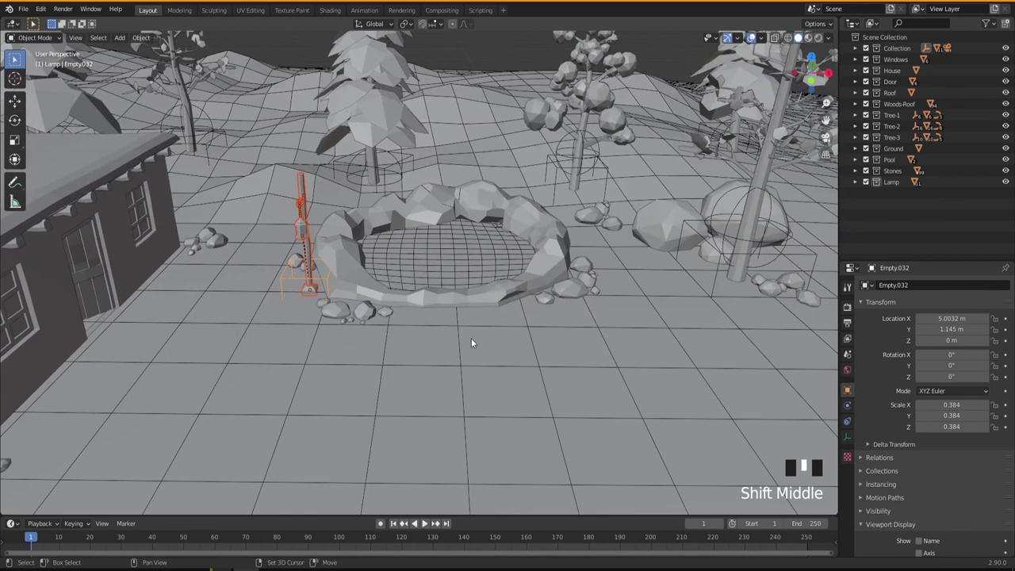
key(shift+d)
key(x)
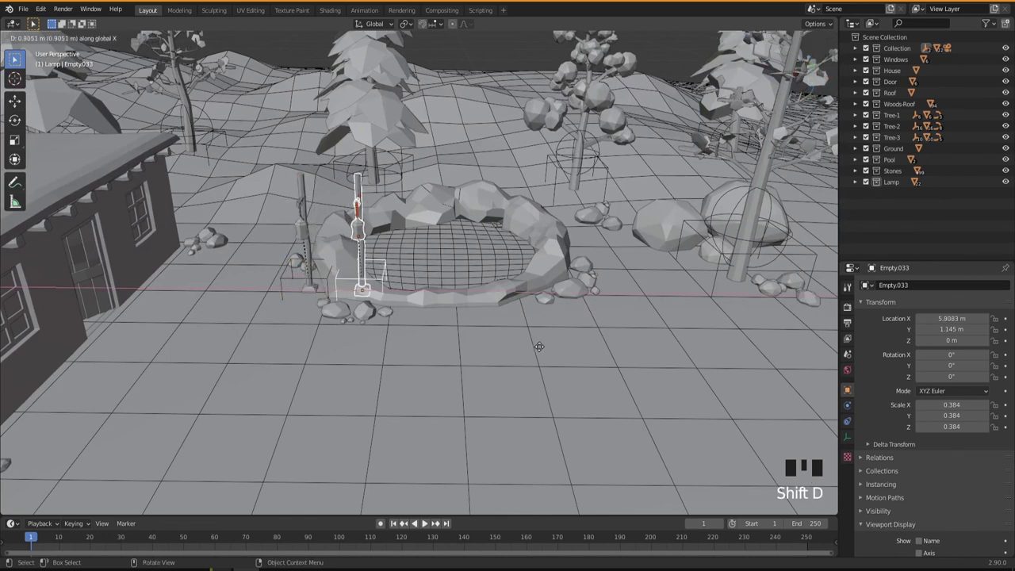
click(781, 345)
Step: Deselect the duplicated lamp's meshes and examine the two lamps' placement around the pool within the whole forest scene
middle_drag(781, 345, 545, 333)
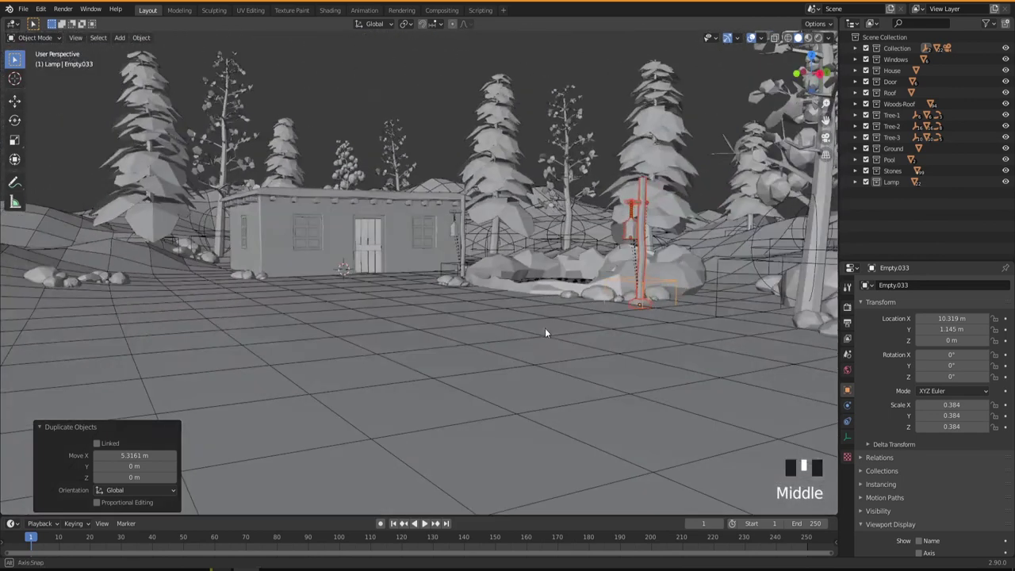
scroll(544, 333, down, 4)
middle_drag(490, 384, 524, 376)
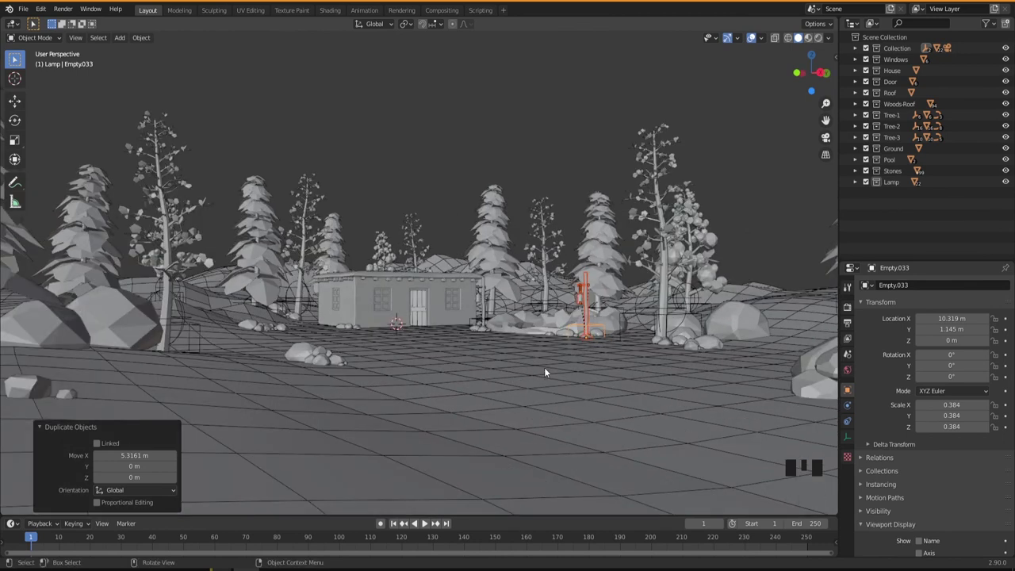
click(501, 394)
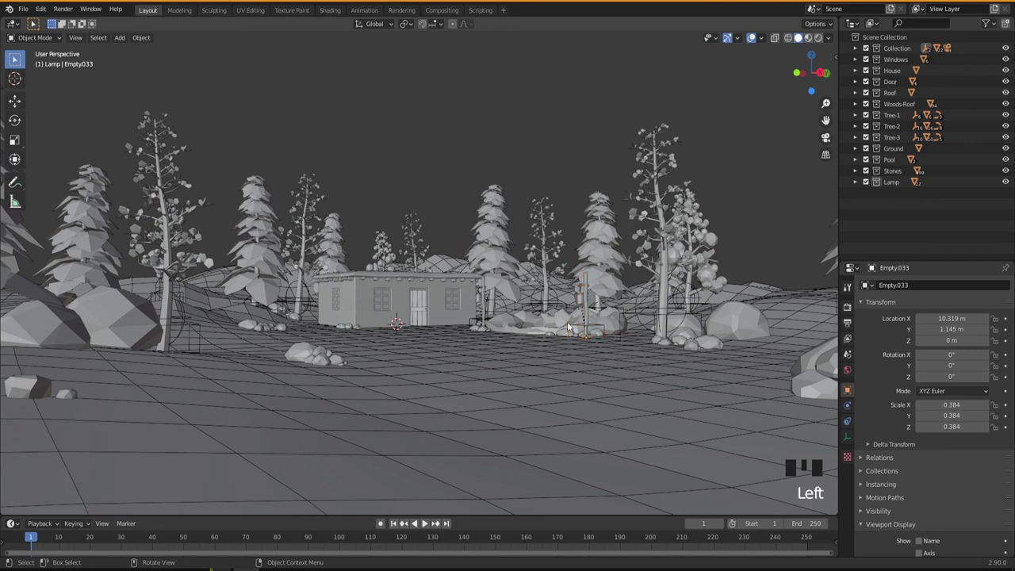
middle_drag(422, 384, 493, 379)
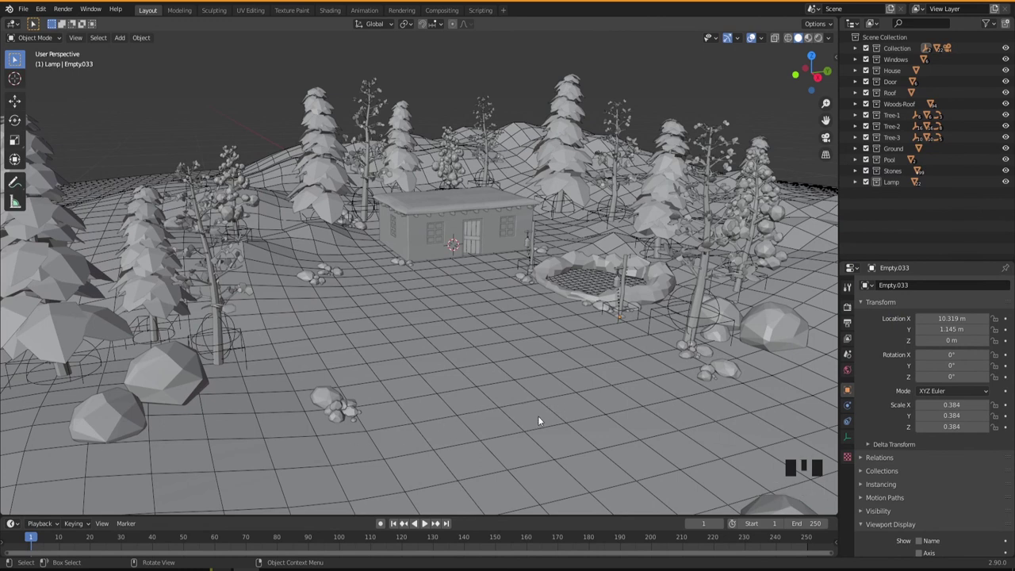
mouse_move(538, 420)
shift+middle_down()
mouse_move(501, 411)
mouse_move(553, 412)
shift+middle_up()
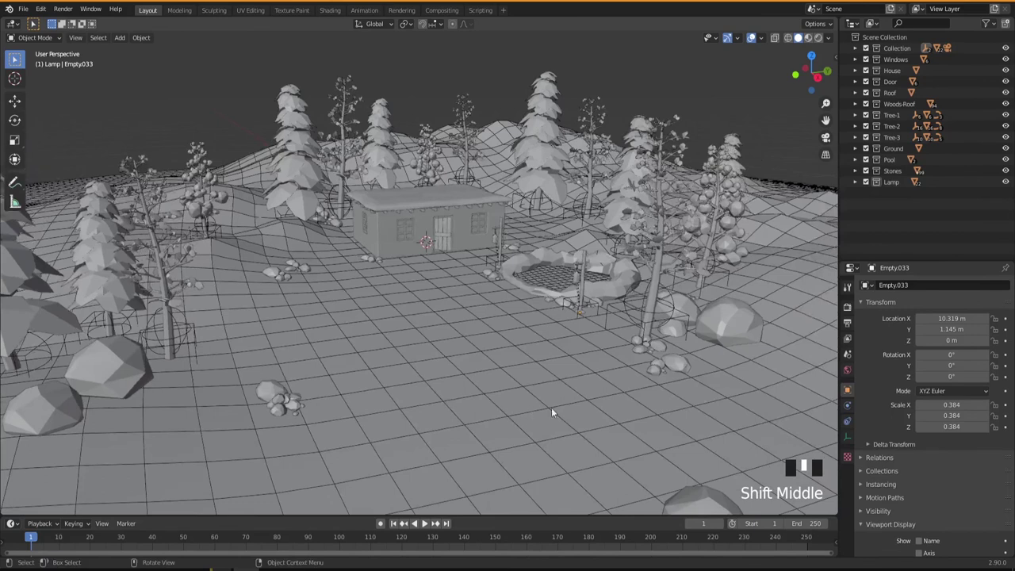
middle_drag(495, 390, 508, 389)
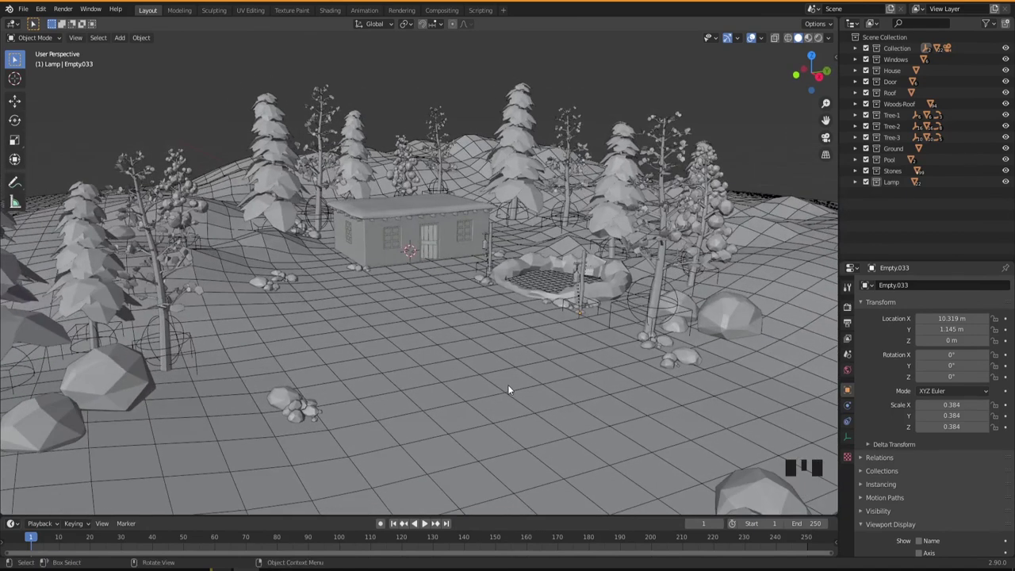